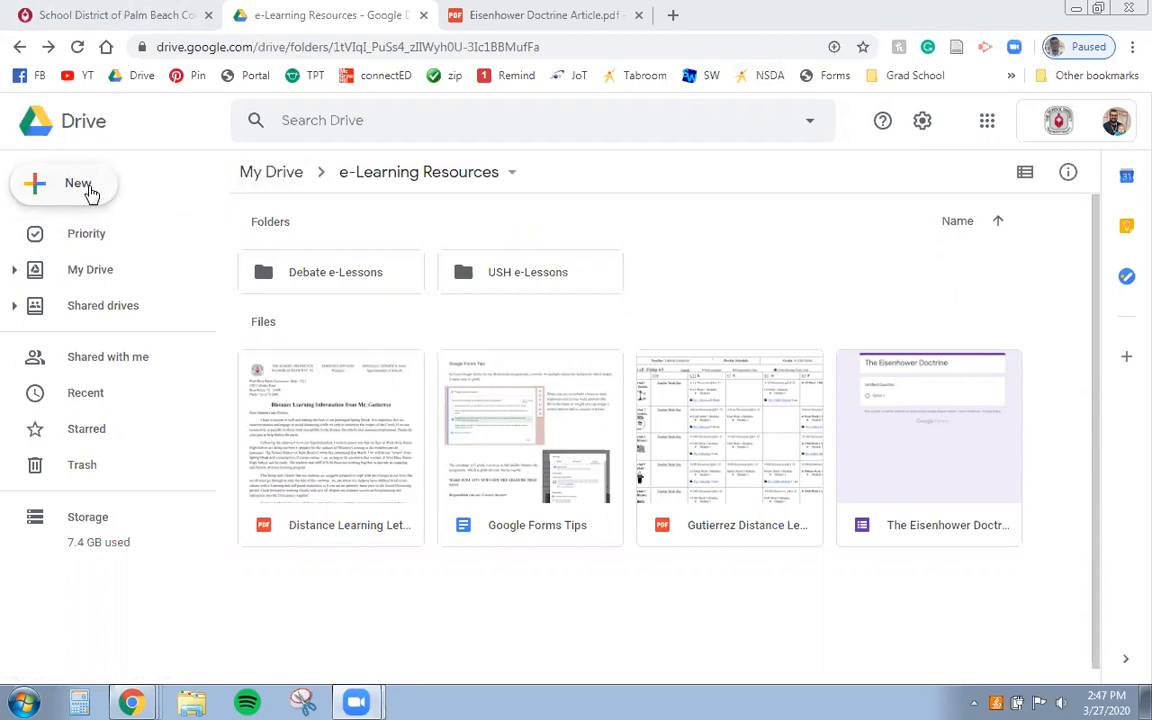
Arrange the Eisenhower Doctrine form window side by side with the Eisenhower Doctrine Article PDF.
{"action": "left_click", "coordinate": [88, 190]}
{"action": "mouse_move", "coordinate": [244, 393]}
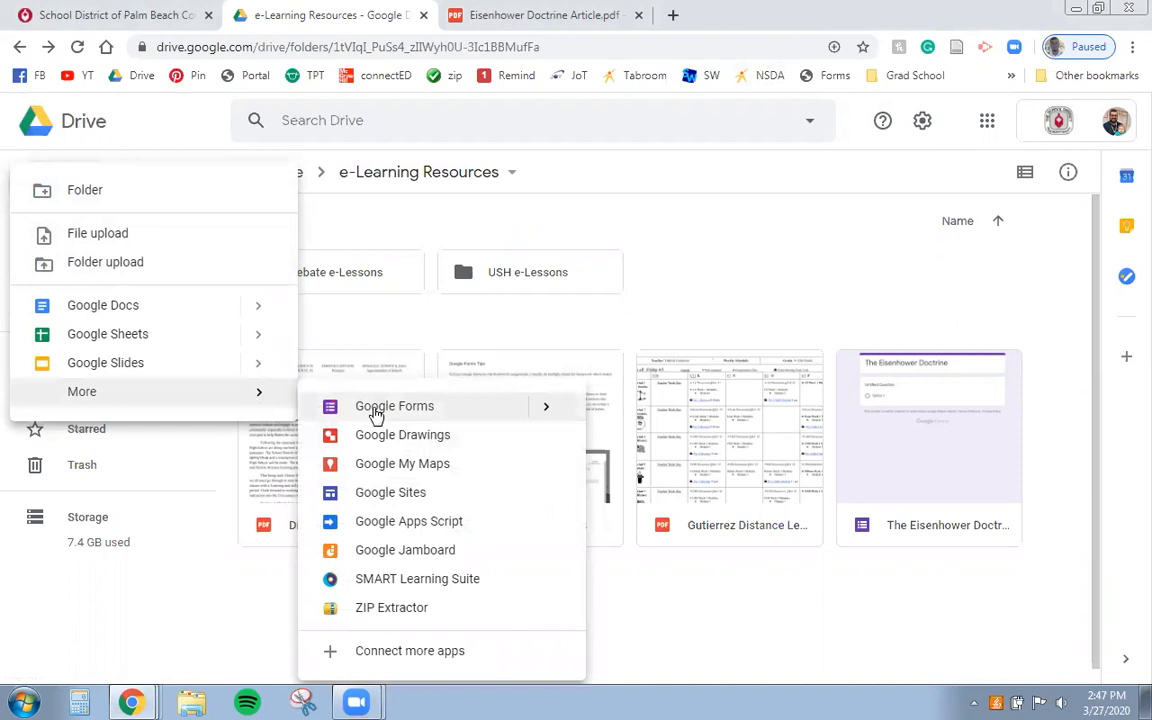
{"action": "left_click", "coordinate": [130, 702]}
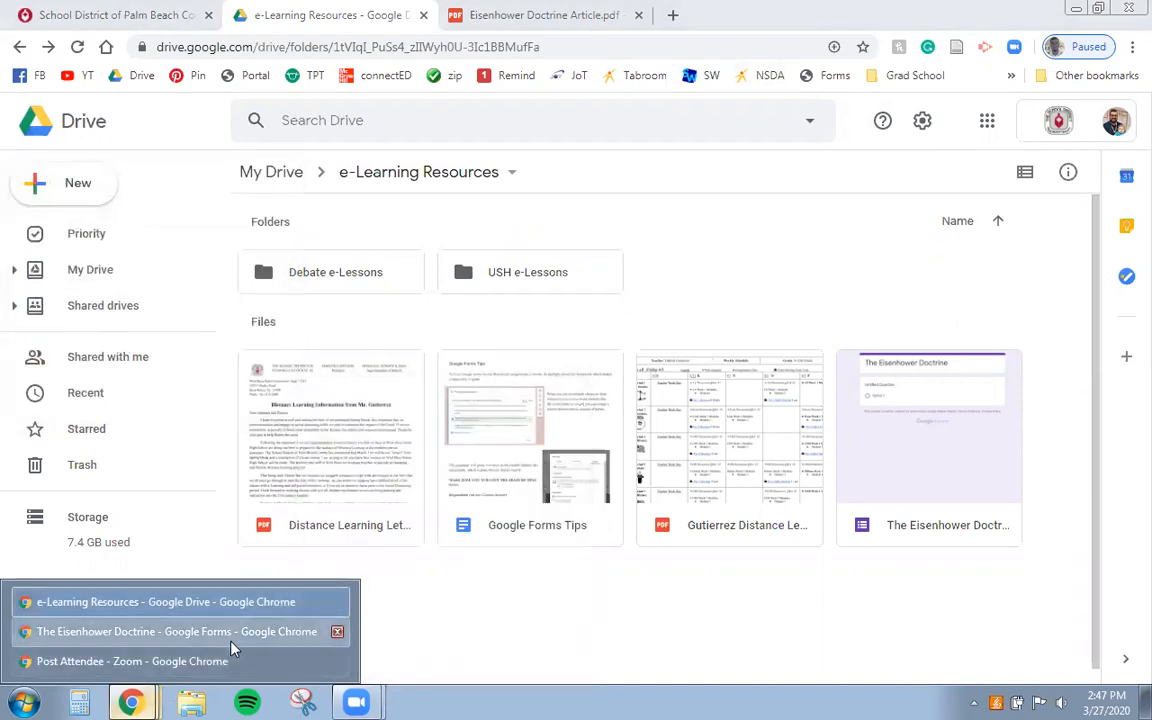
{"action": "left_click", "coordinate": [295, 634]}
{"action": "left_click", "coordinate": [460, 230]}
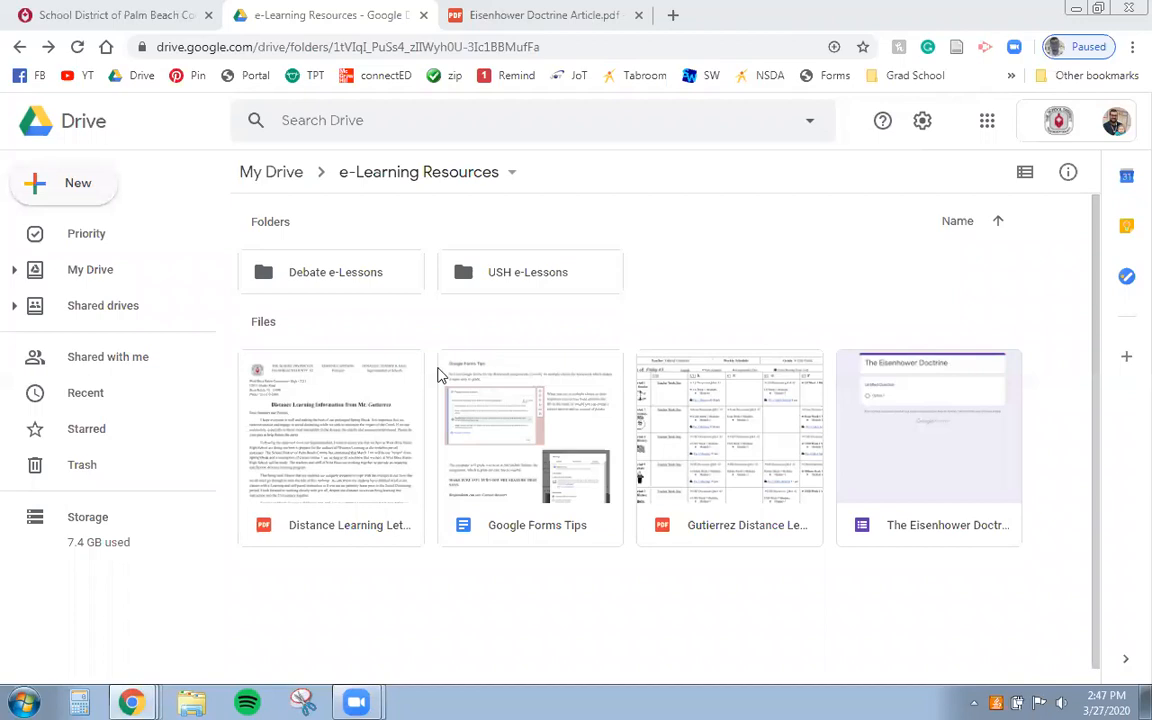
{"action": "key", "text": "super+Left"}
{"action": "left_click", "coordinate": [286, 23]}
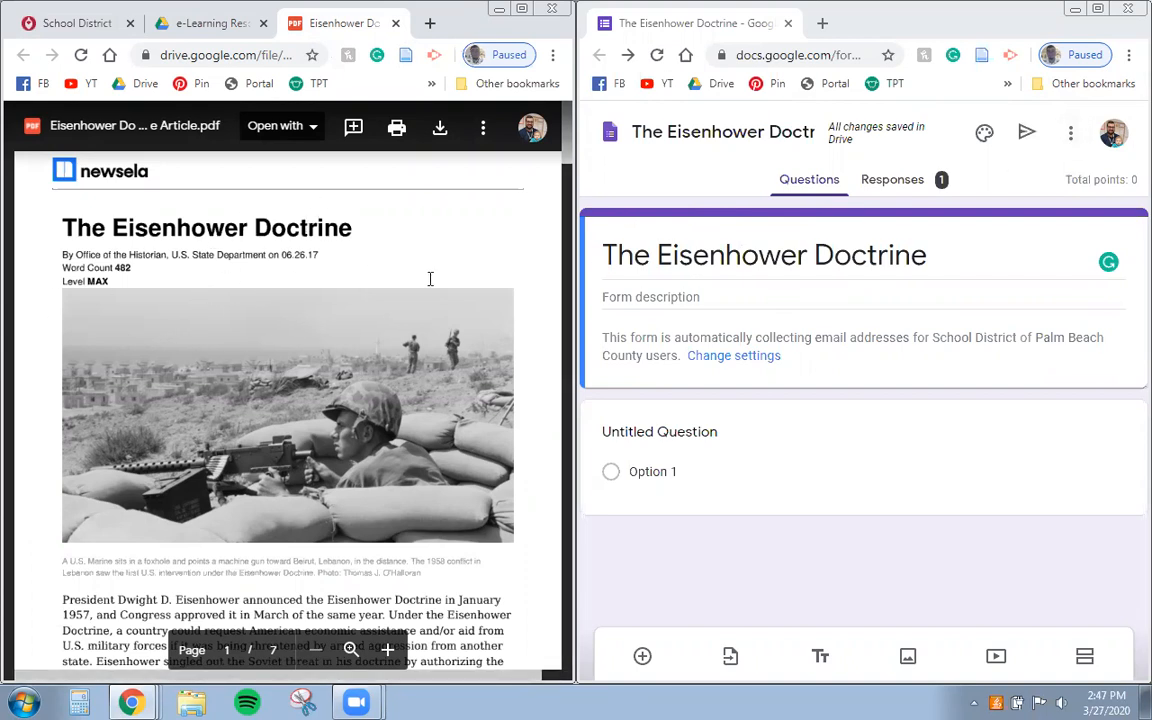
Read through the first two pages of the Eisenhower Doctrine article and return to its beginning.
{"action": "scroll", "coordinate": [425, 275], "scroll_direction": "down", "scroll_amount": 4}
{"action": "scroll", "coordinate": [97, 232], "scroll_direction": "up", "scroll_amount": 4}
{"action": "scroll", "coordinate": [428, 290], "scroll_direction": "down", "scroll_amount": 1}
{"action": "scroll", "coordinate": [428, 311], "scroll_direction": "down", "scroll_amount": 3}
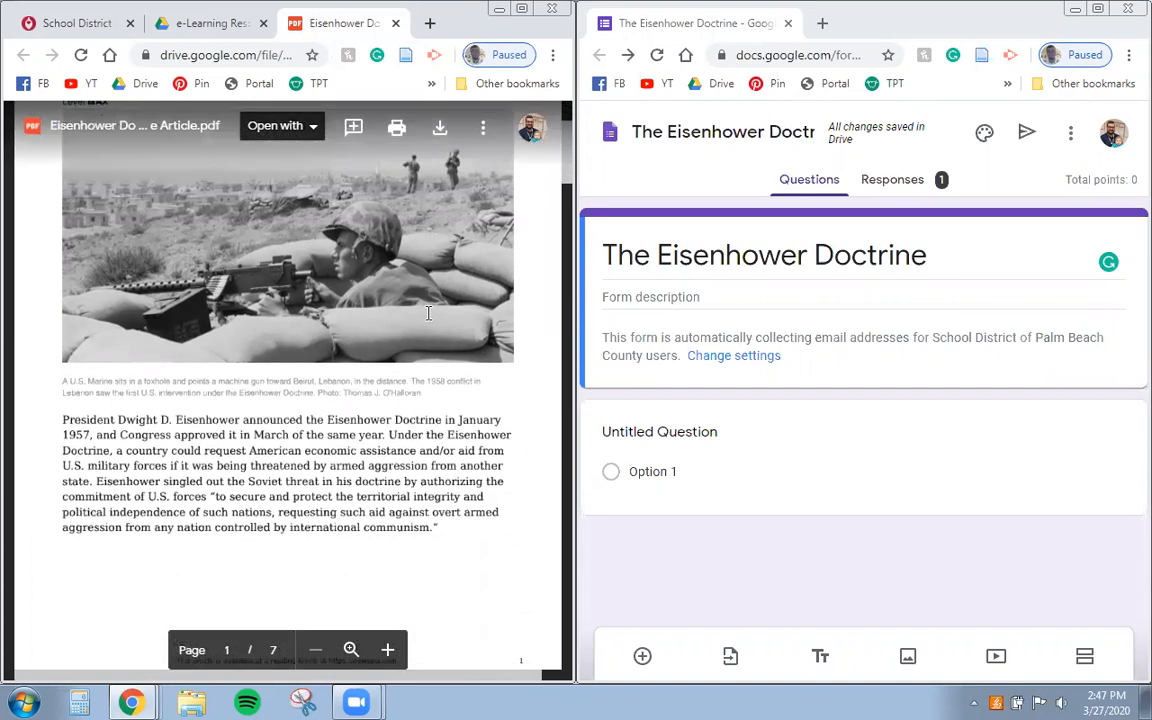
{"action": "scroll", "coordinate": [298, 381], "scroll_direction": "up", "scroll_amount": 2}
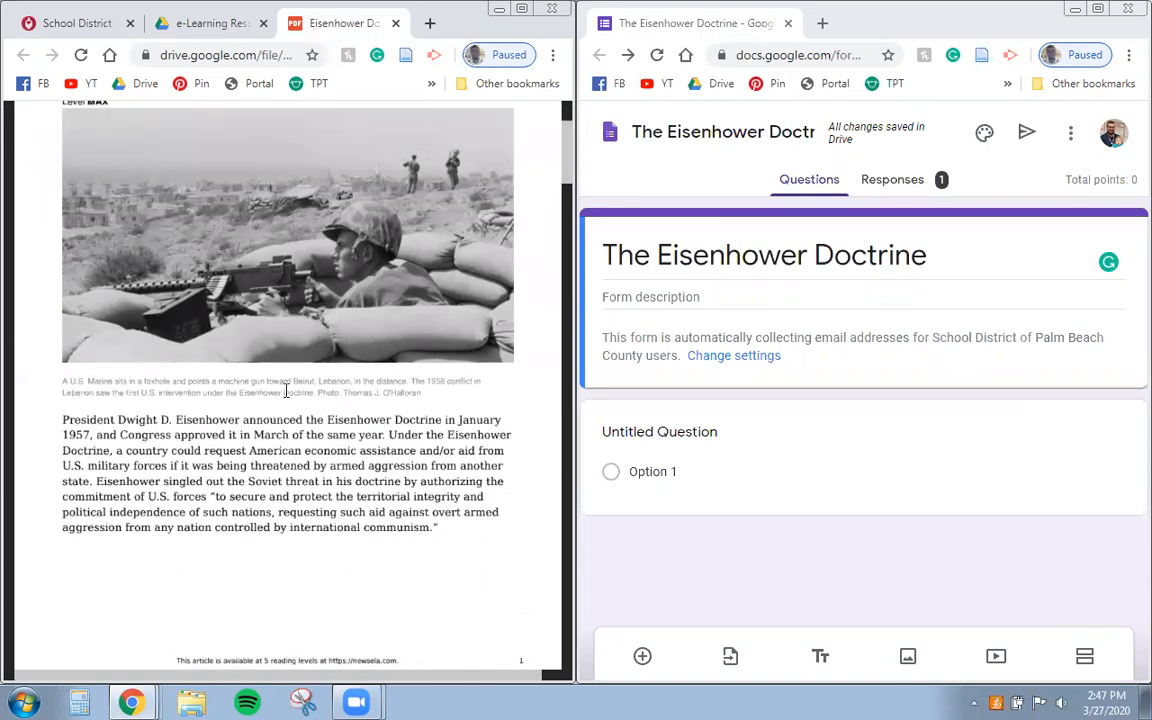
{"action": "scroll", "coordinate": [356, 398], "scroll_direction": "down", "scroll_amount": 6}
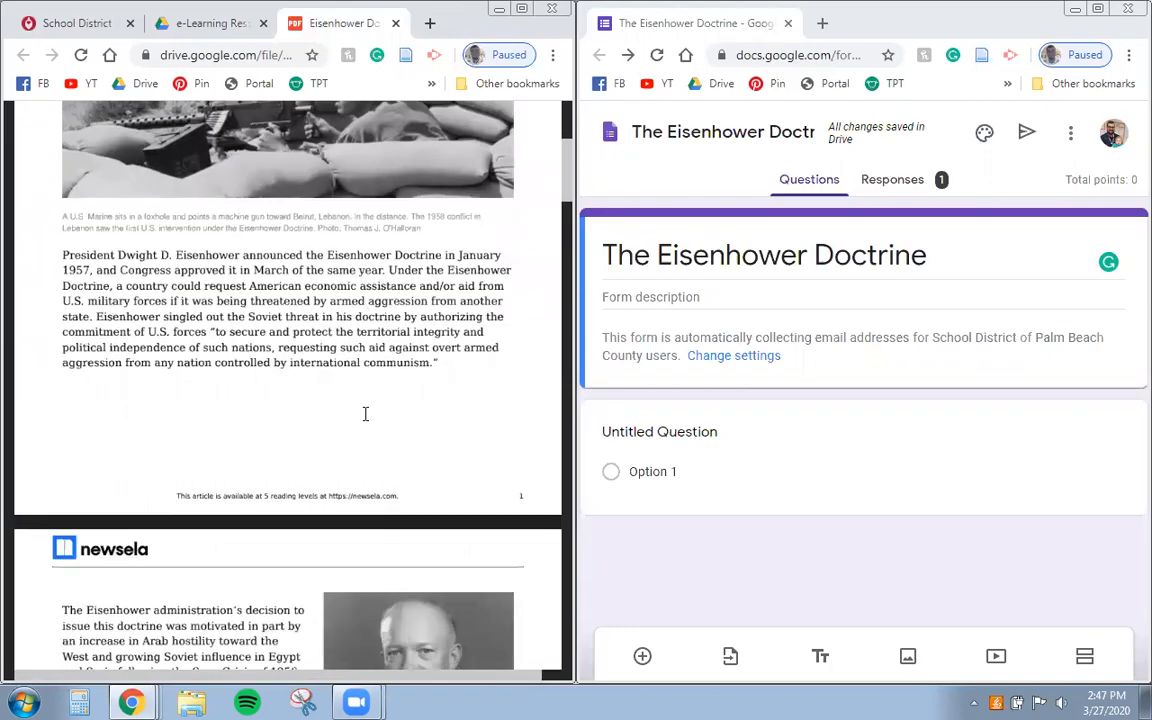
{"action": "scroll", "coordinate": [380, 410], "scroll_direction": "down", "scroll_amount": 9}
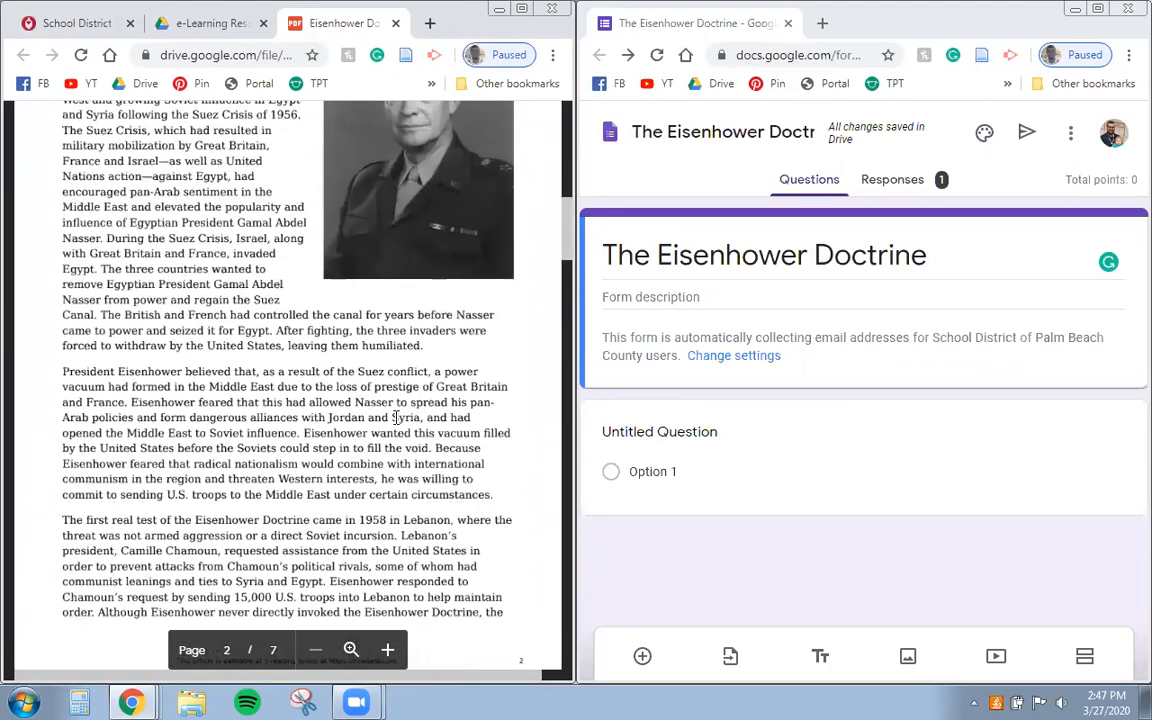
{"action": "scroll", "coordinate": [397, 410], "scroll_direction": "up", "scroll_amount": 15}
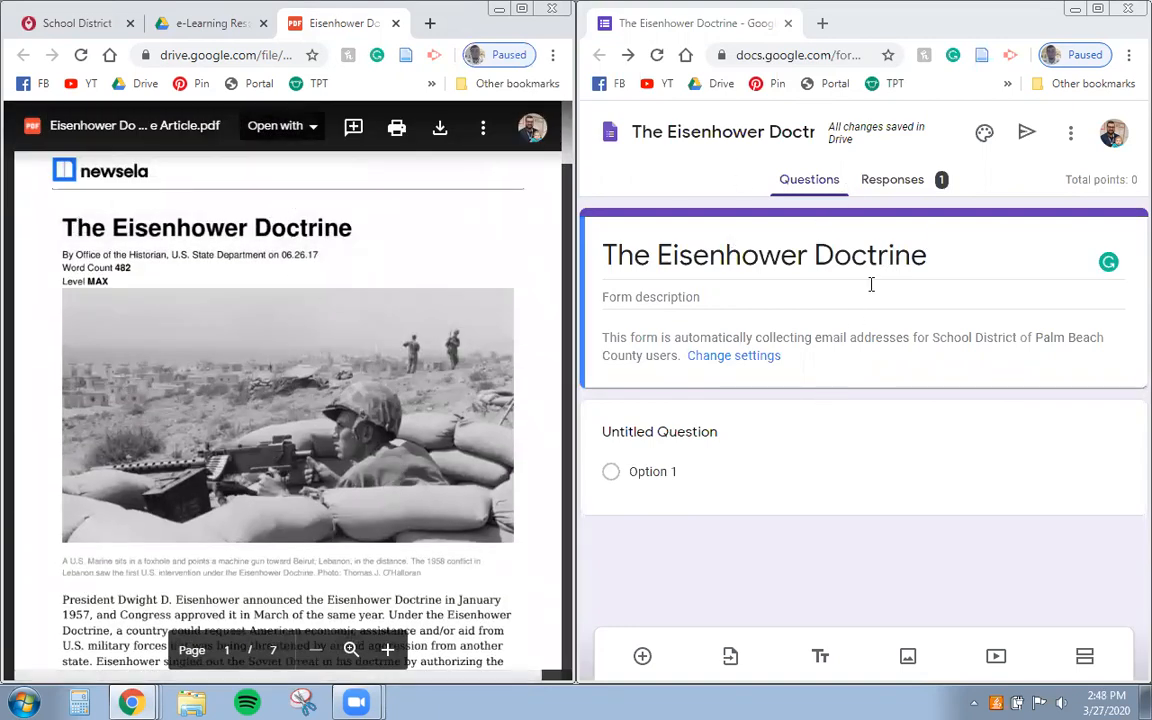
Maximize the form window, open the form's settings, and switch Collect email addresses off and back on.
{"action": "double_click", "coordinate": [949, 24]}
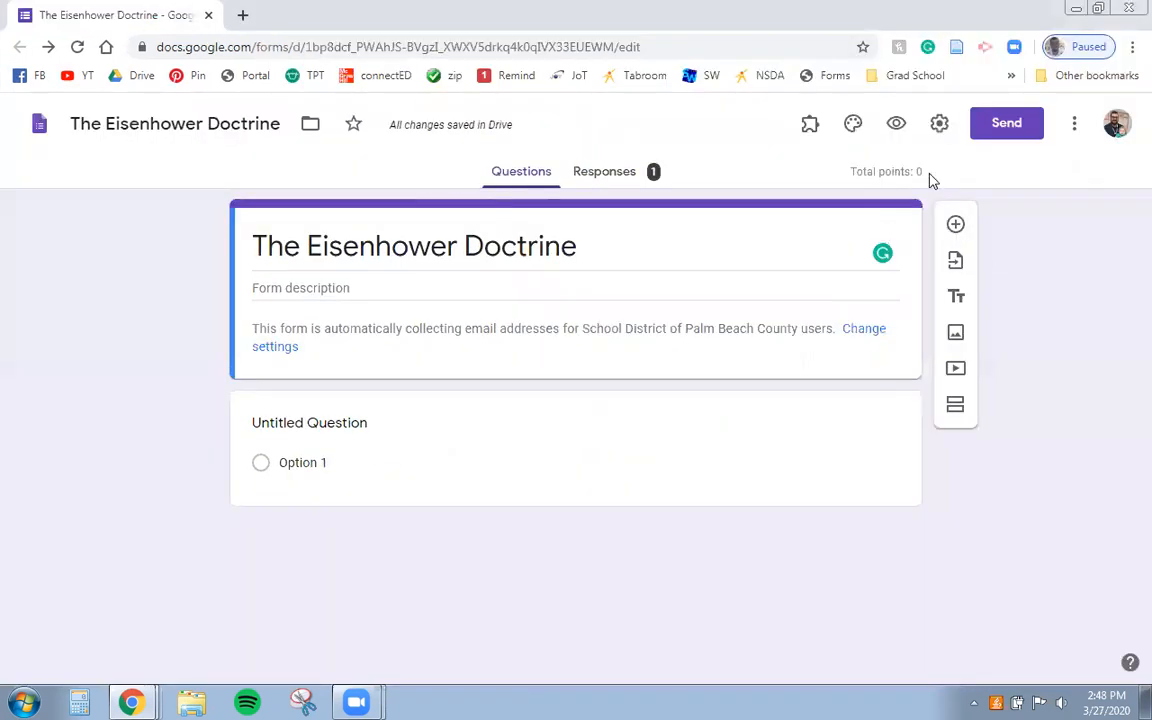
{"action": "left_click", "coordinate": [940, 128]}
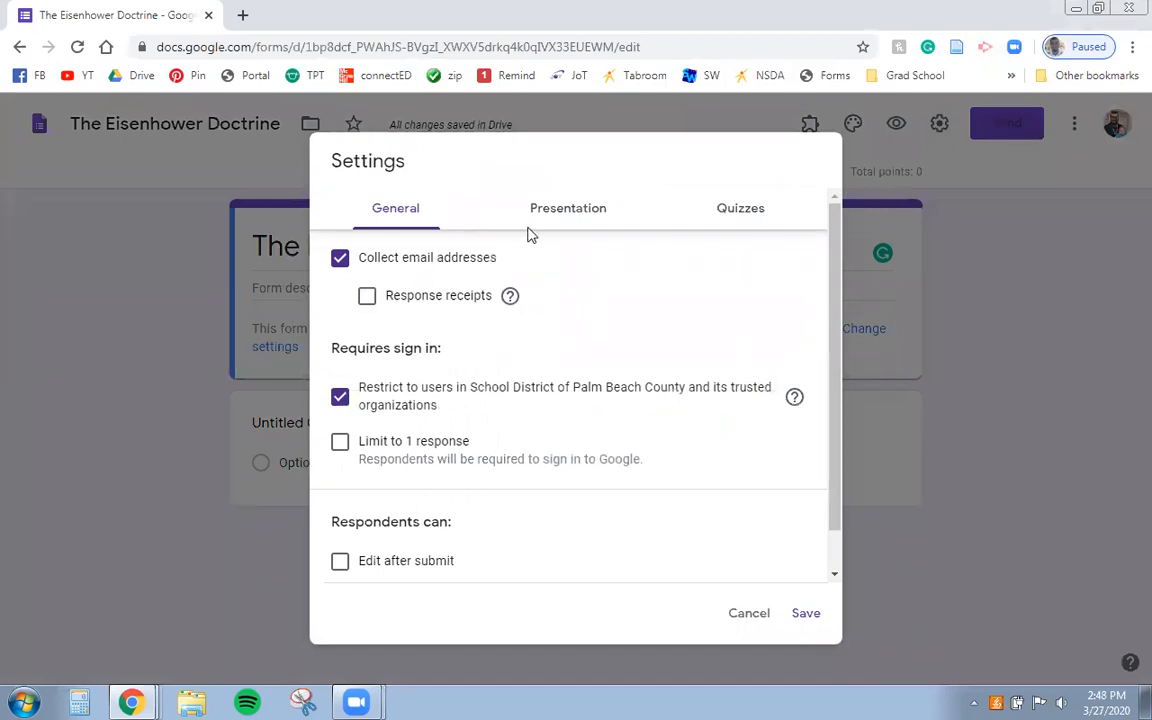
{"action": "left_click", "coordinate": [341, 259]}
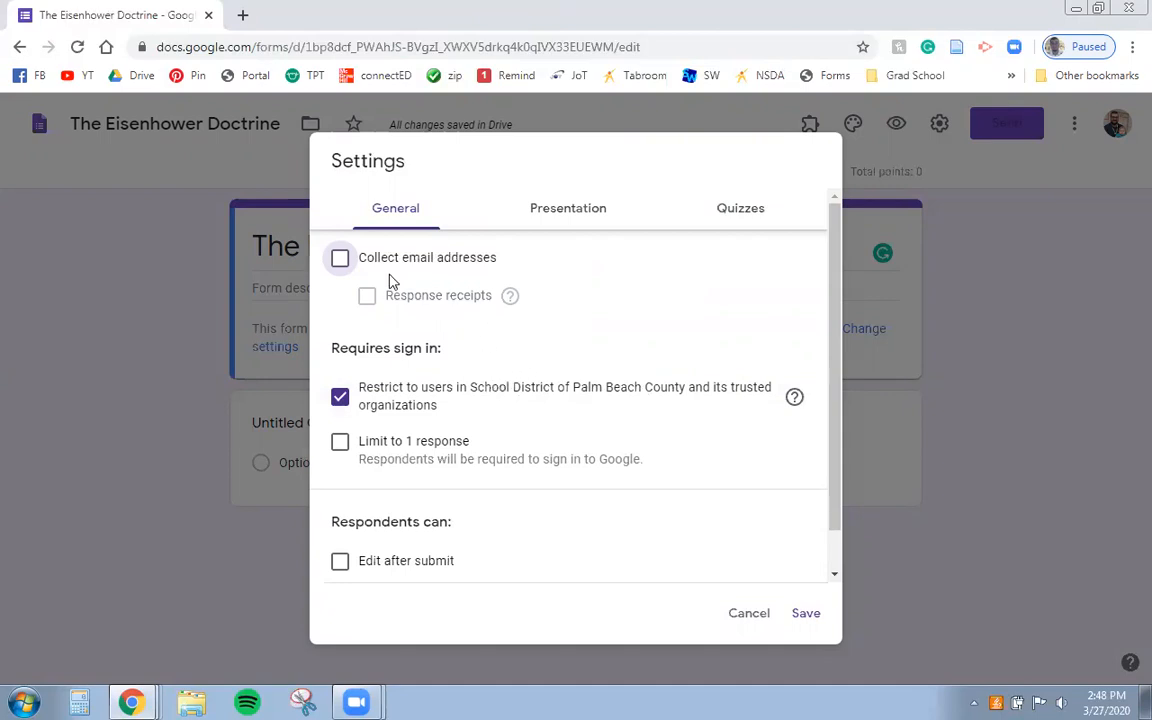
{"action": "left_click", "coordinate": [341, 261]}
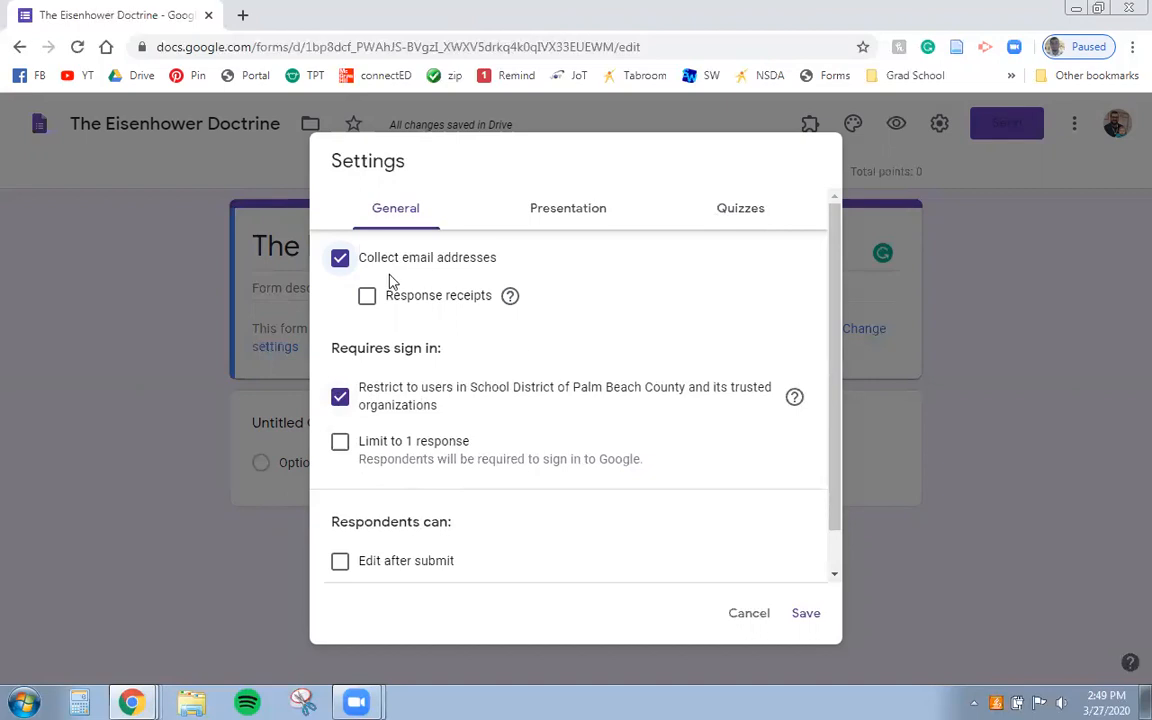
Switch the Make this a quiz option off and back on in the quiz settings.
{"action": "left_click", "coordinate": [755, 222]}
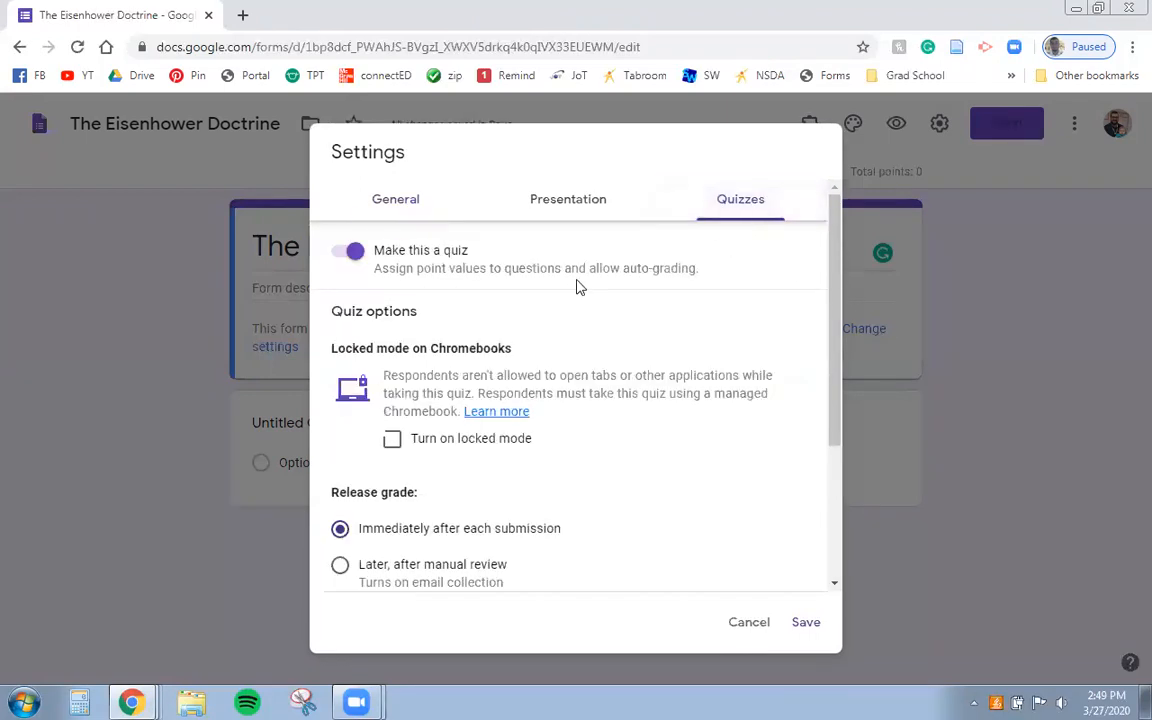
{"action": "left_click", "coordinate": [352, 256]}
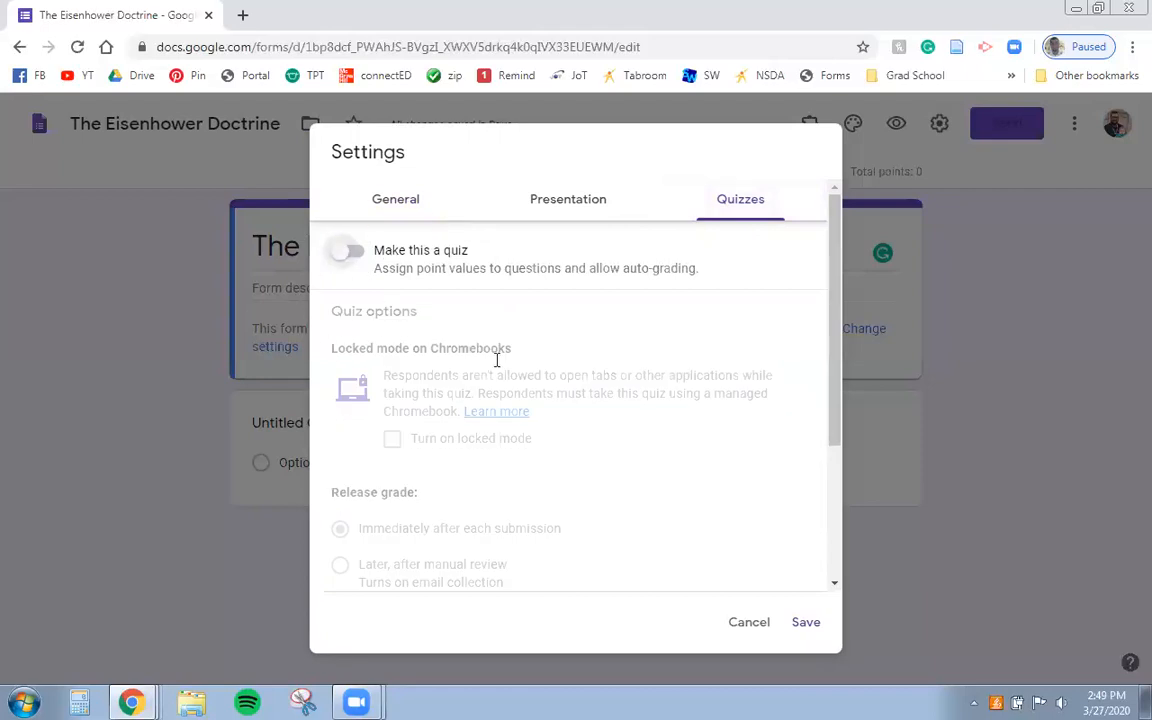
{"action": "left_click", "coordinate": [349, 266]}
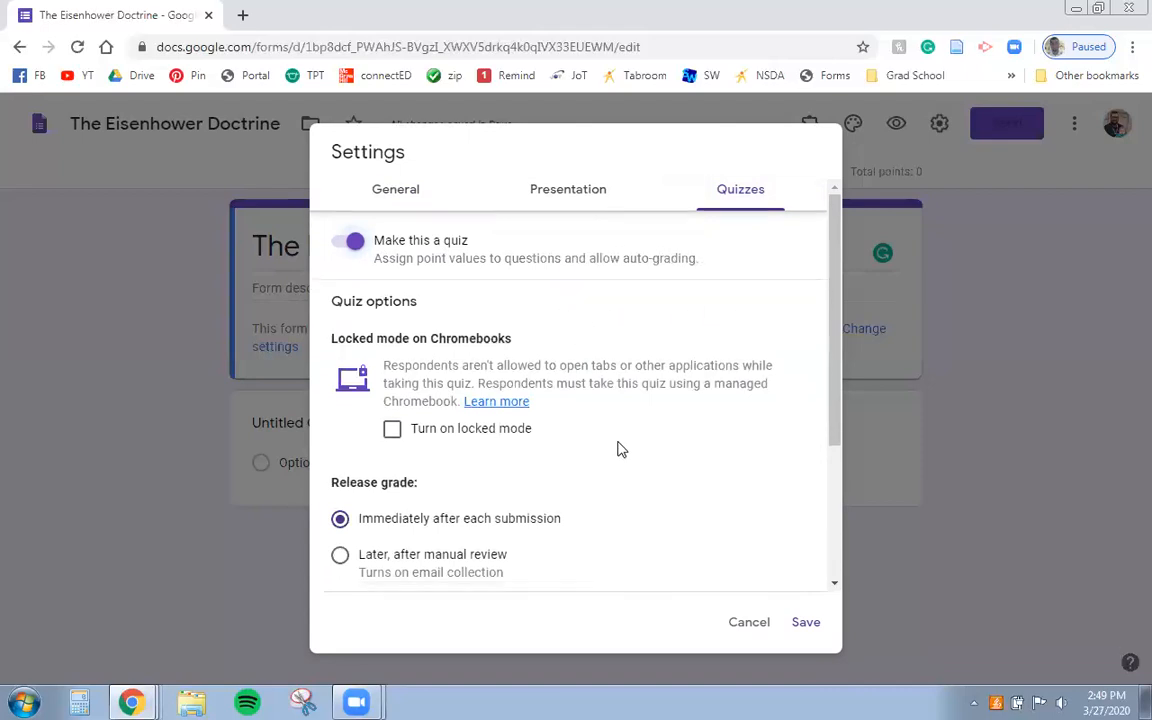
Try out showing respondents missed questions and correct answers, turn both off so only point values remain, and save the settings.
{"action": "scroll", "coordinate": [619, 447], "scroll_direction": "down", "scroll_amount": 2}
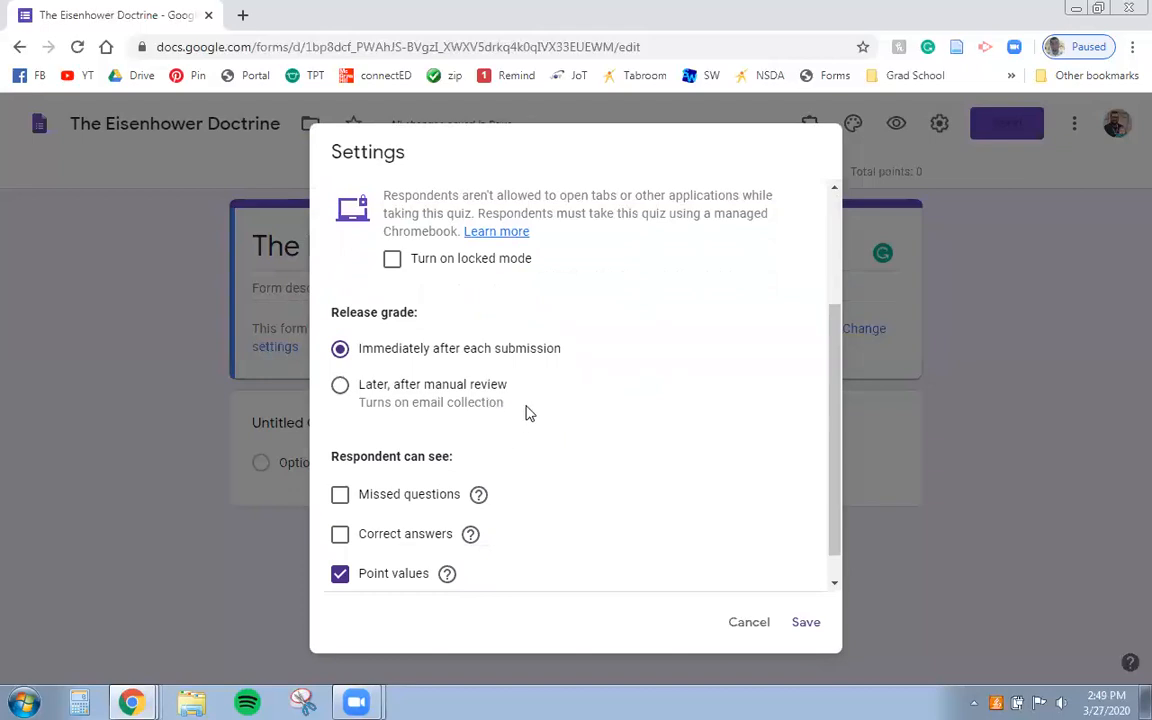
{"action": "scroll", "coordinate": [531, 424], "scroll_direction": "down", "scroll_amount": 1}
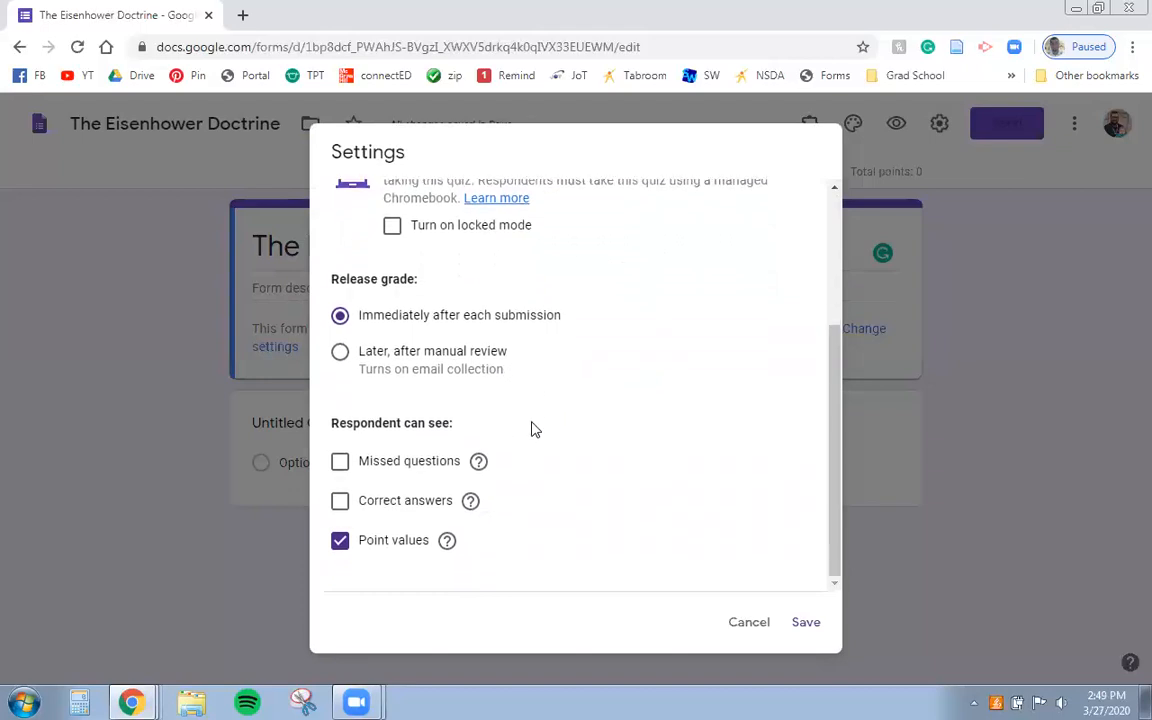
{"action": "left_click", "coordinate": [340, 461]}
{"action": "left_click", "coordinate": [340, 500]}
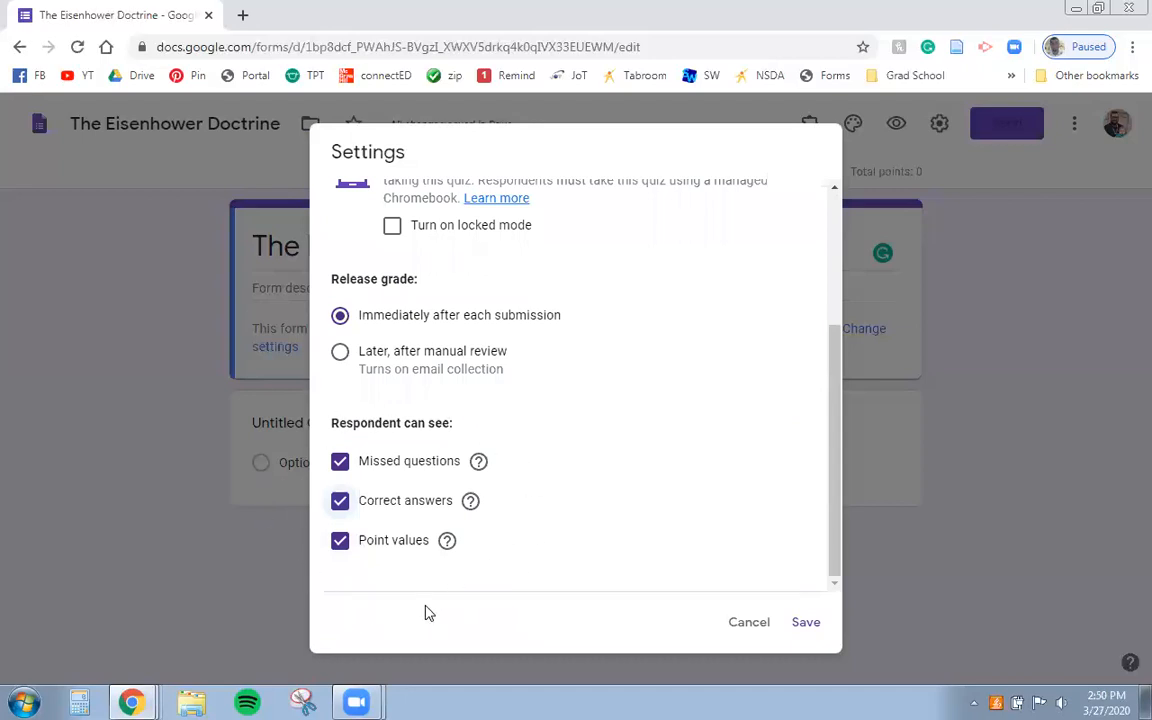
{"action": "left_click", "coordinate": [341, 504]}
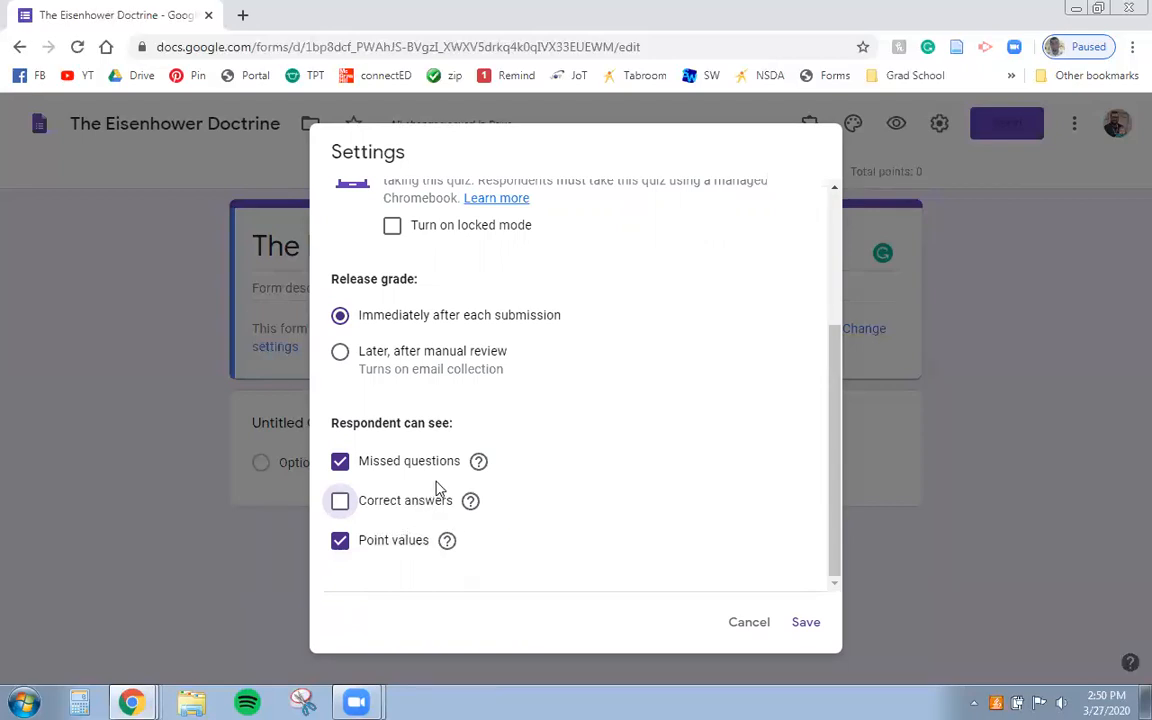
{"action": "left_click", "coordinate": [340, 465]}
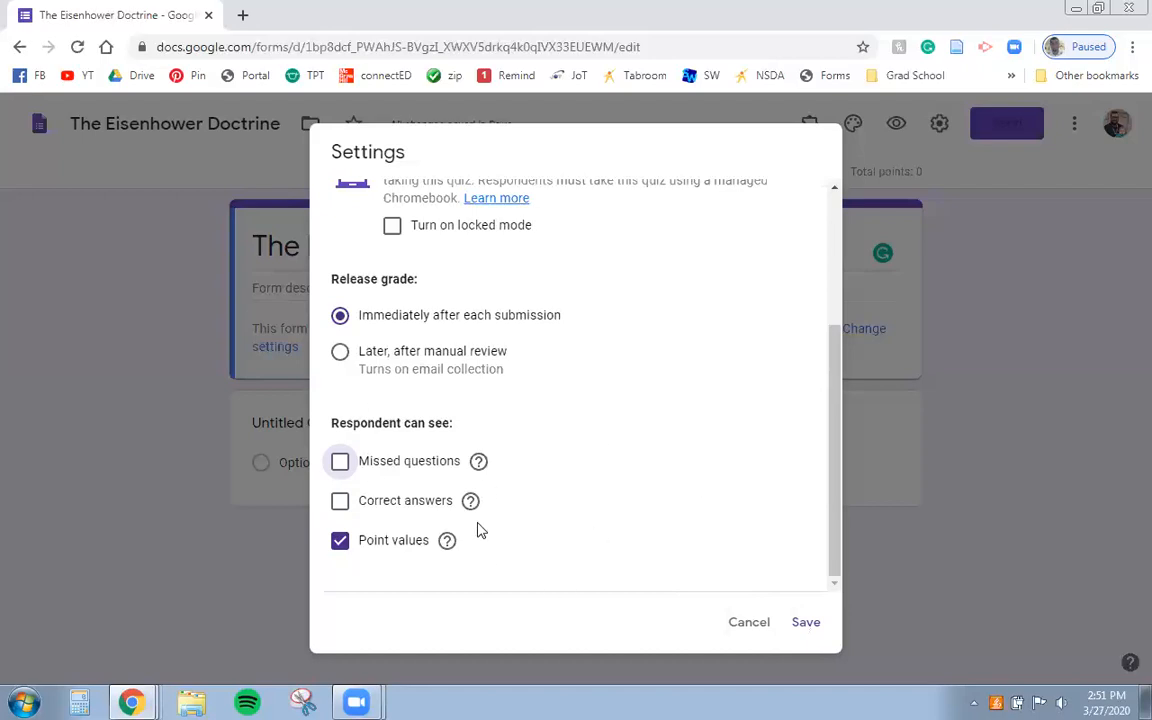
{"action": "left_click", "coordinate": [808, 624]}
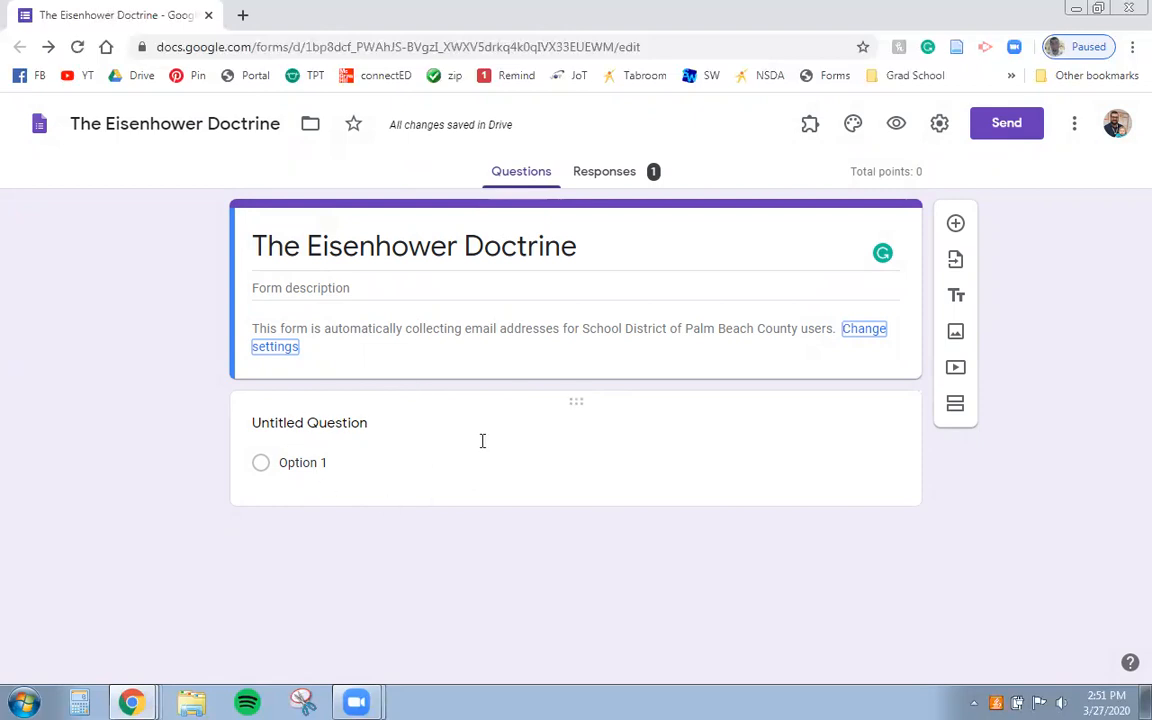
Turn the untitled question into a required short-answer question titled "Name:".
{"action": "left_click", "coordinate": [318, 428]}
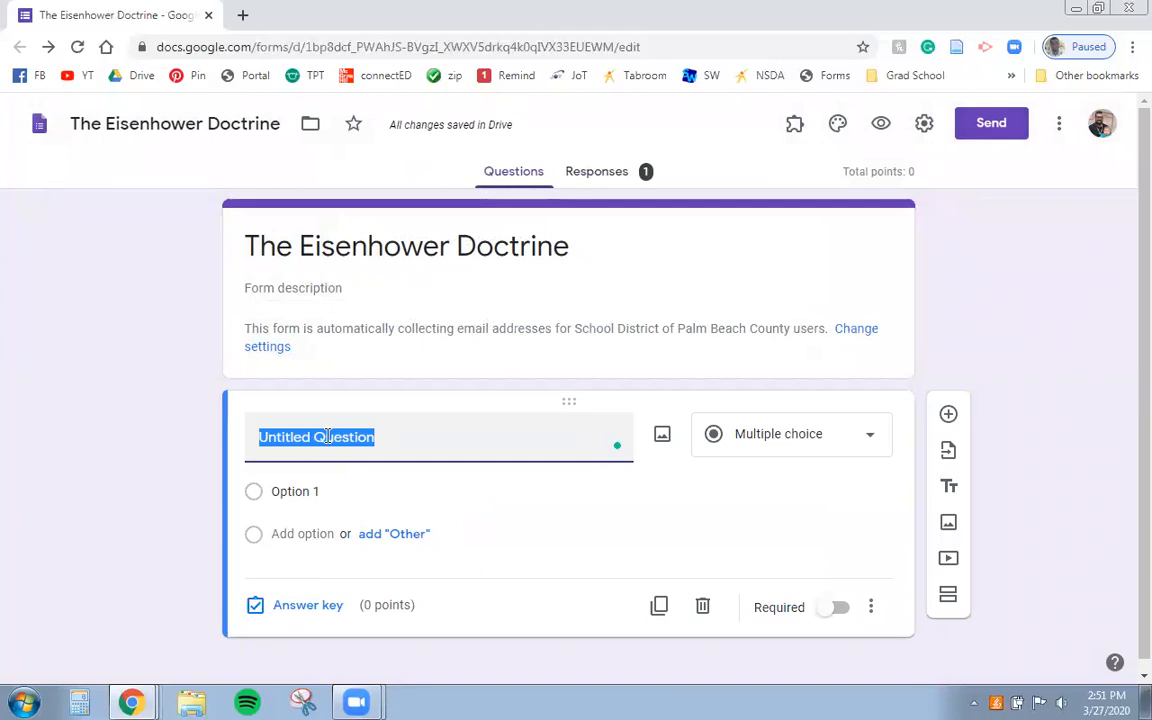
{"action": "type", "text": "Name:"}
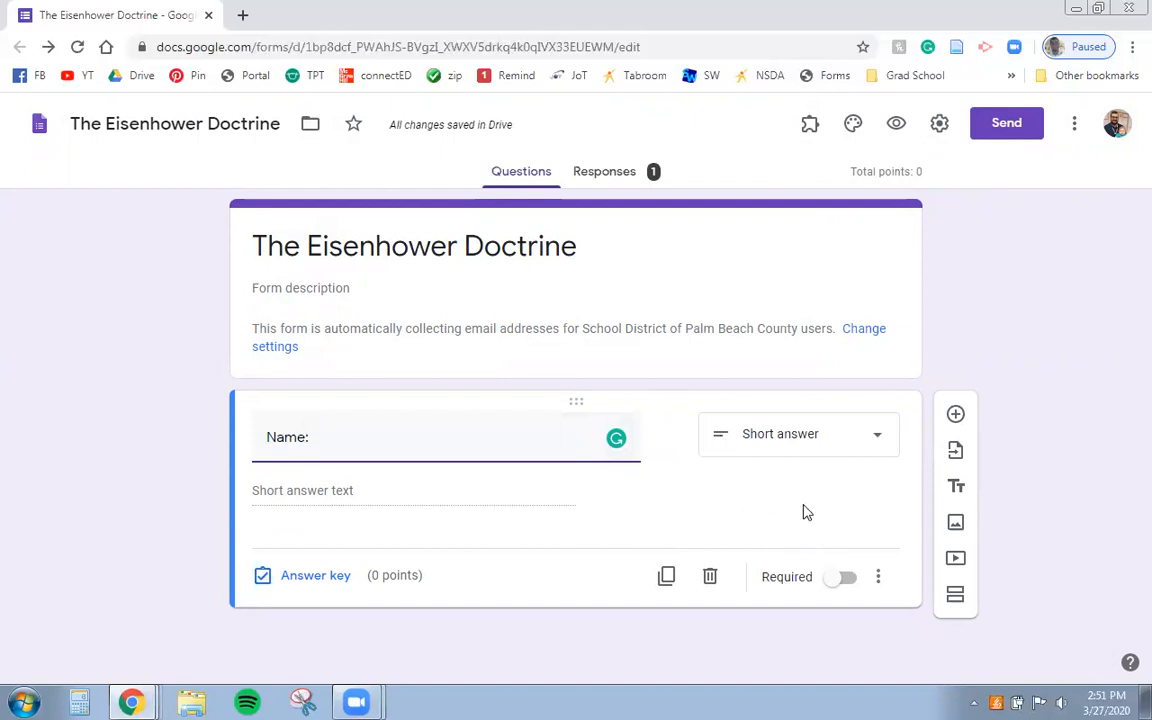
{"action": "left_click", "coordinate": [840, 580]}
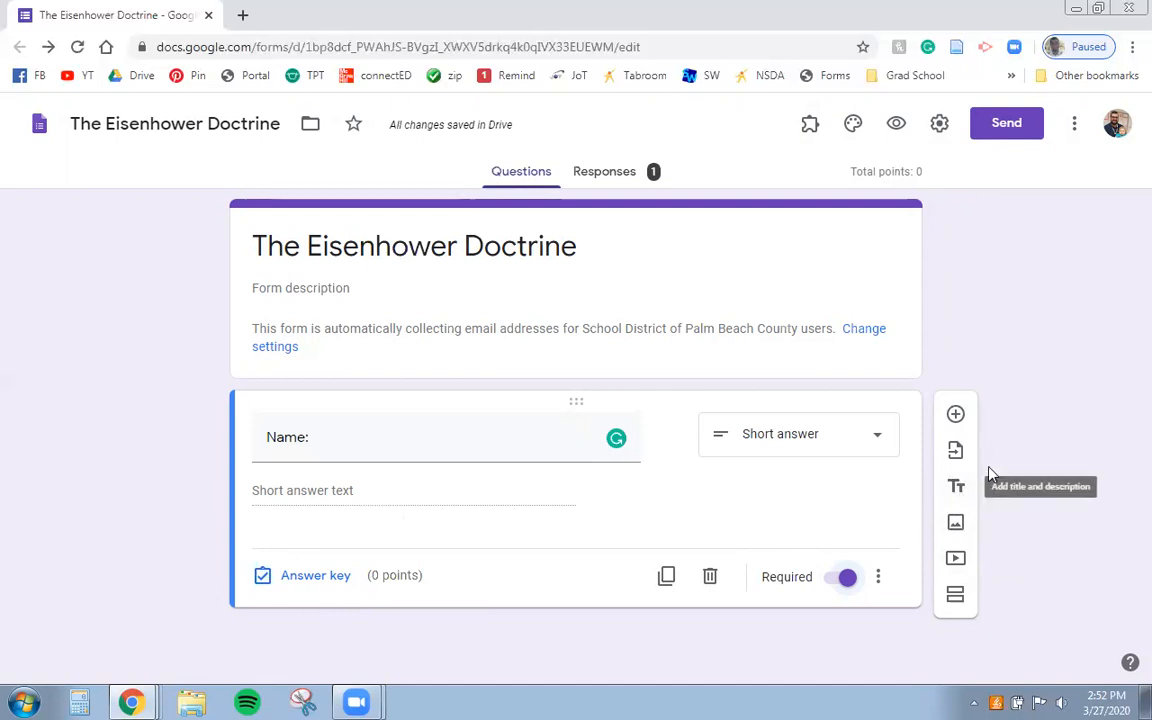
Add a question titled "Period Number:" and set its type to Dropdown.
{"action": "left_click", "coordinate": [957, 421]}
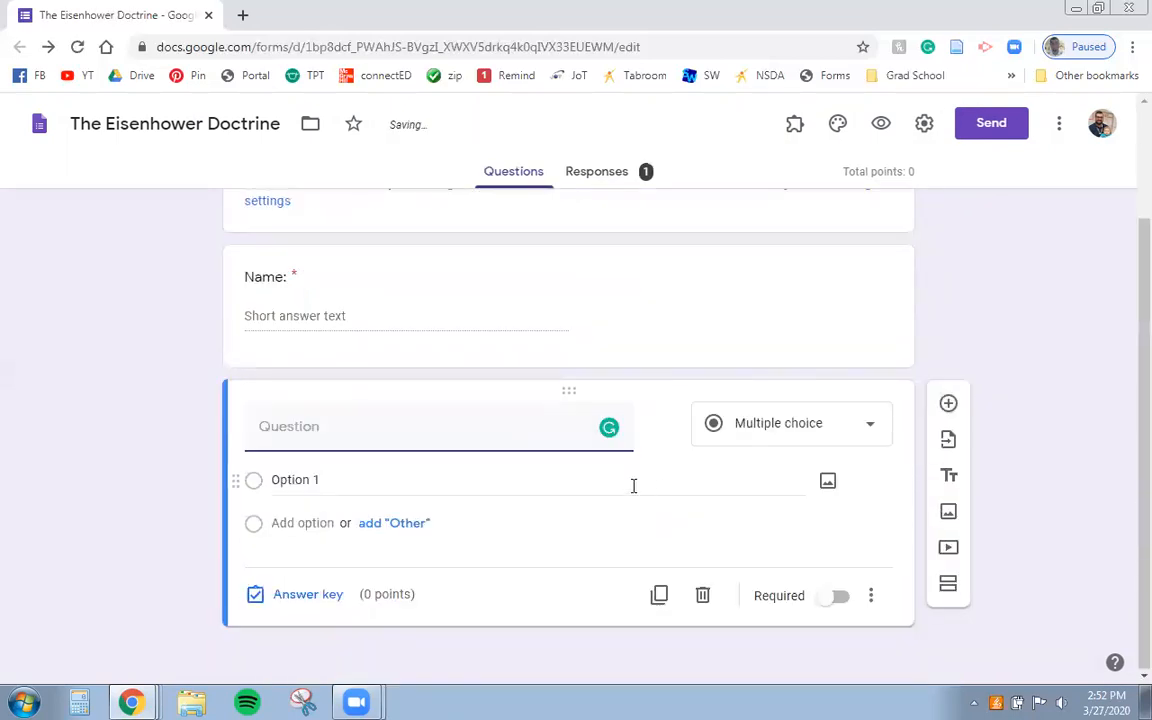
{"action": "type", "text": "Period"}
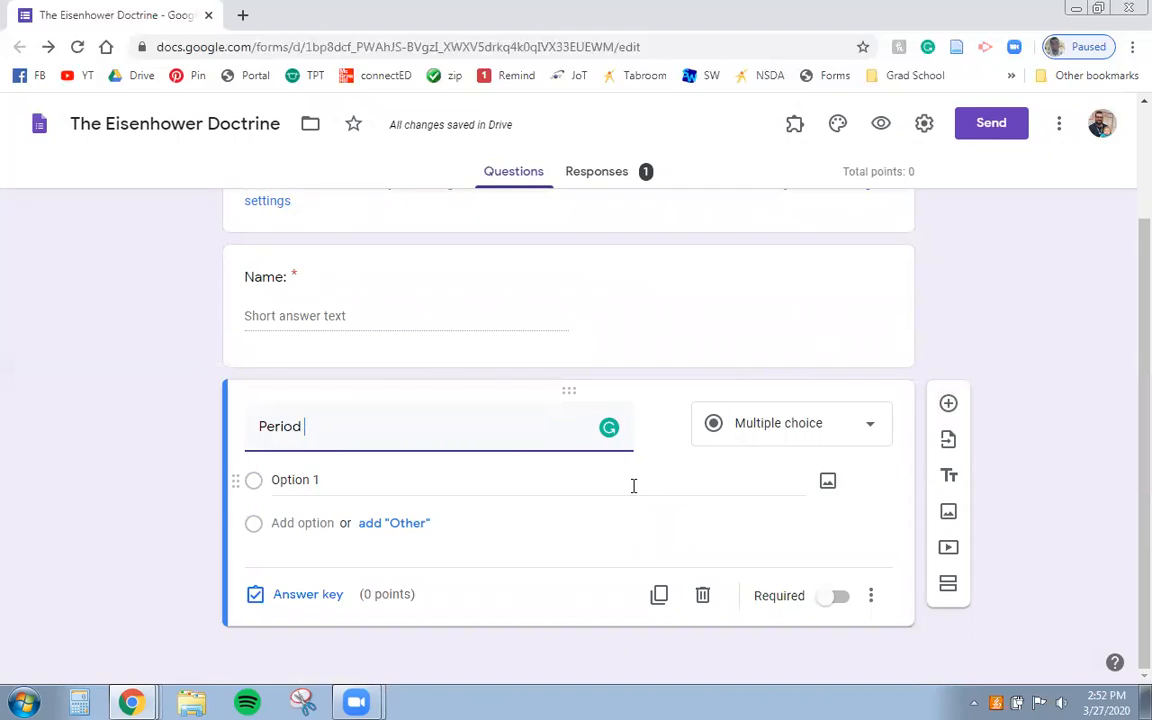
{"action": "type", "text": " Number:"}
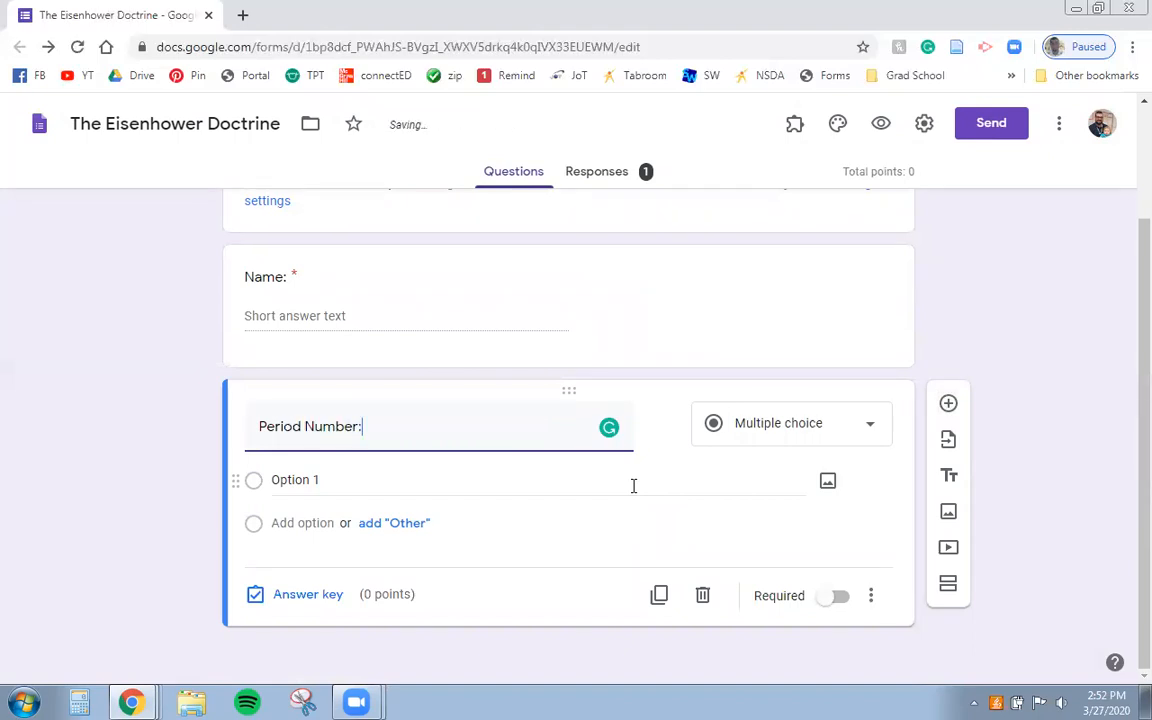
{"action": "left_click", "coordinate": [763, 428]}
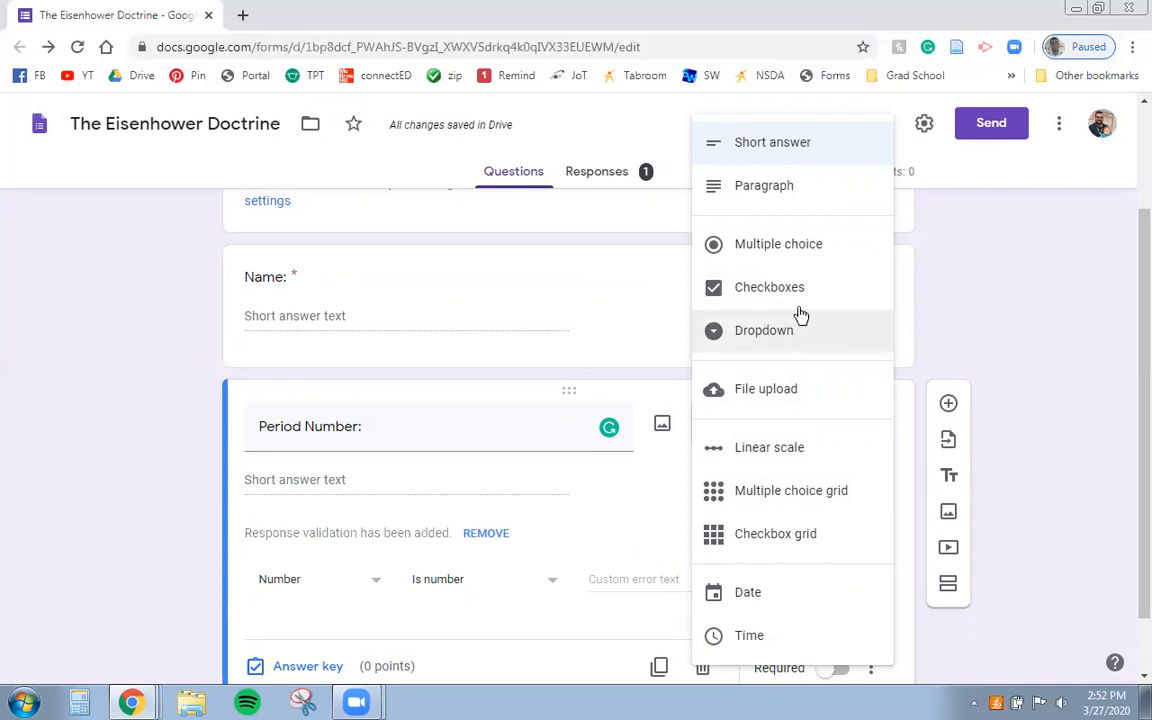
{"action": "left_click", "coordinate": [651, 380]}
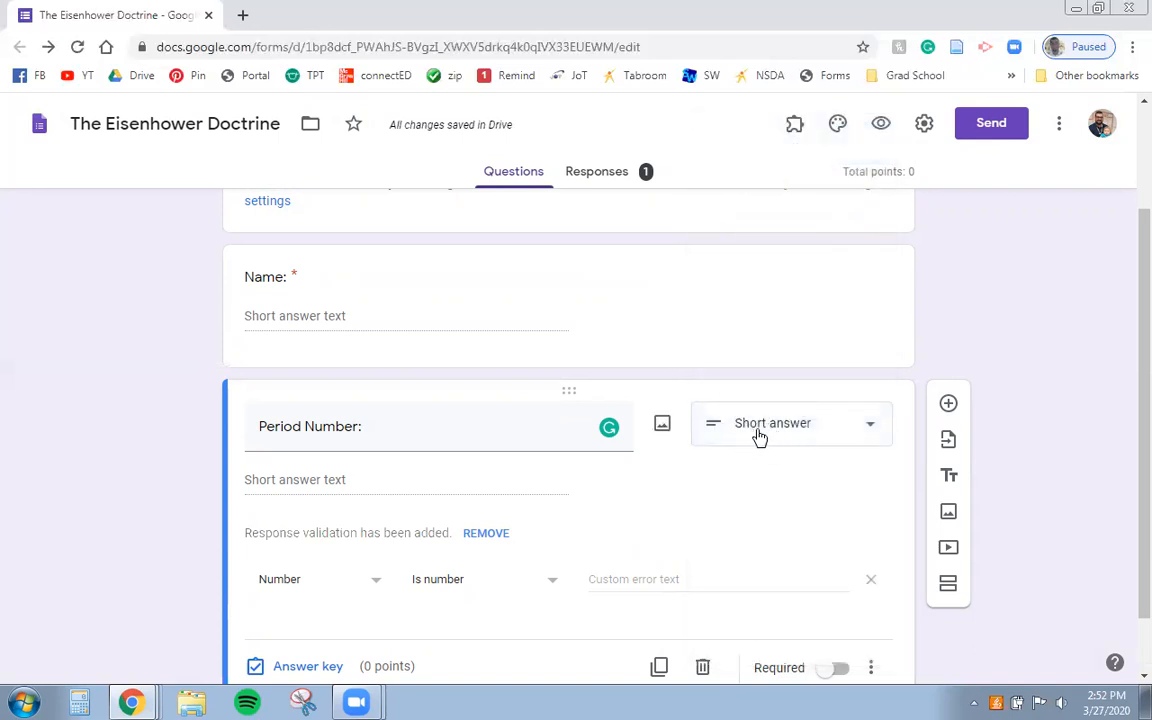
{"action": "left_click", "coordinate": [759, 437]}
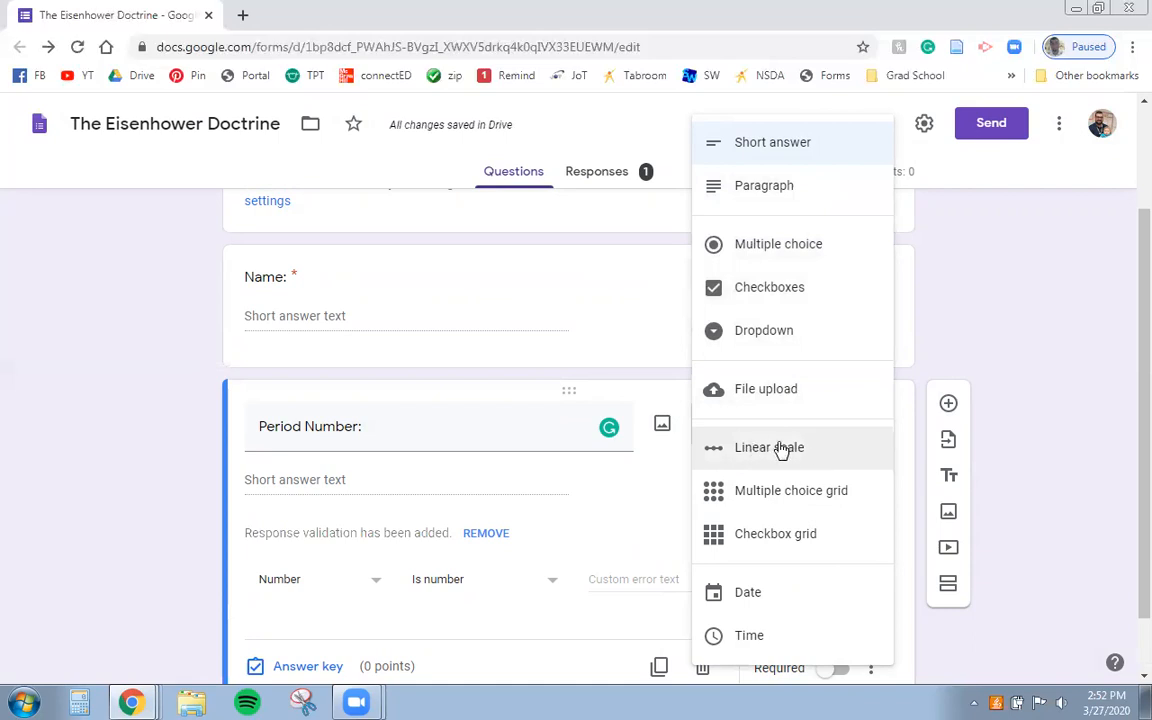
{"action": "left_click", "coordinate": [783, 342]}
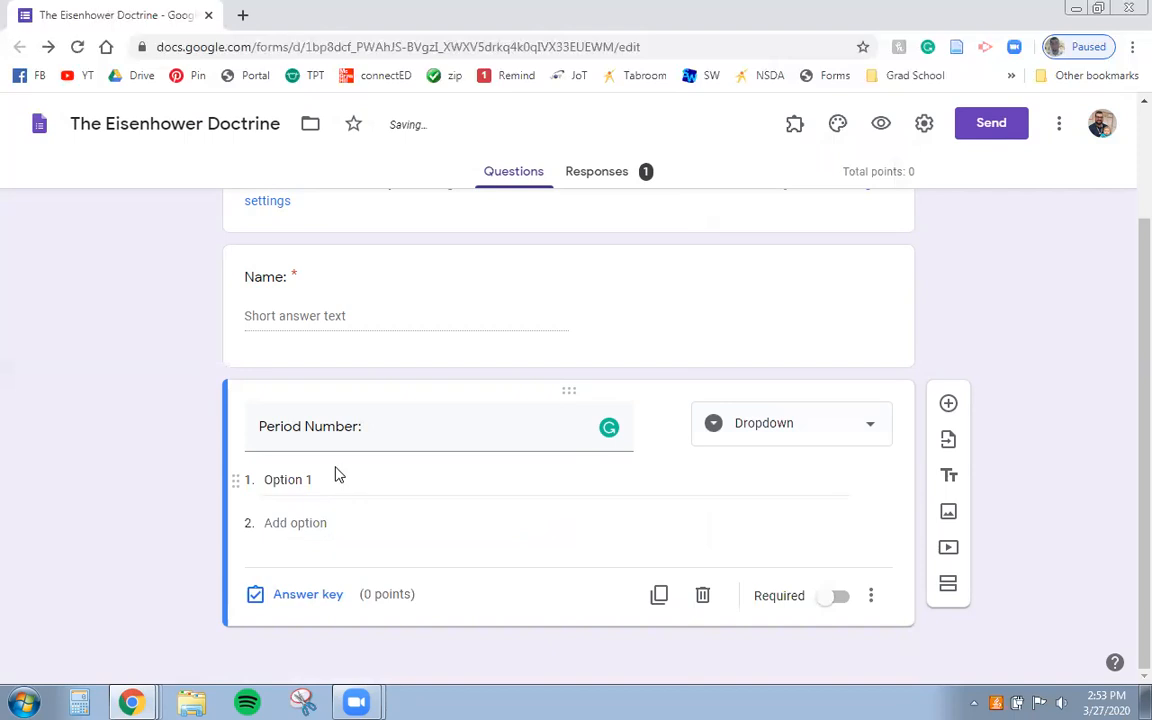
Give the Period Number dropdown the options "Per. 4 USH" and "Per. 7 USH", and make the question required.
{"action": "left_click", "coordinate": [320, 487]}
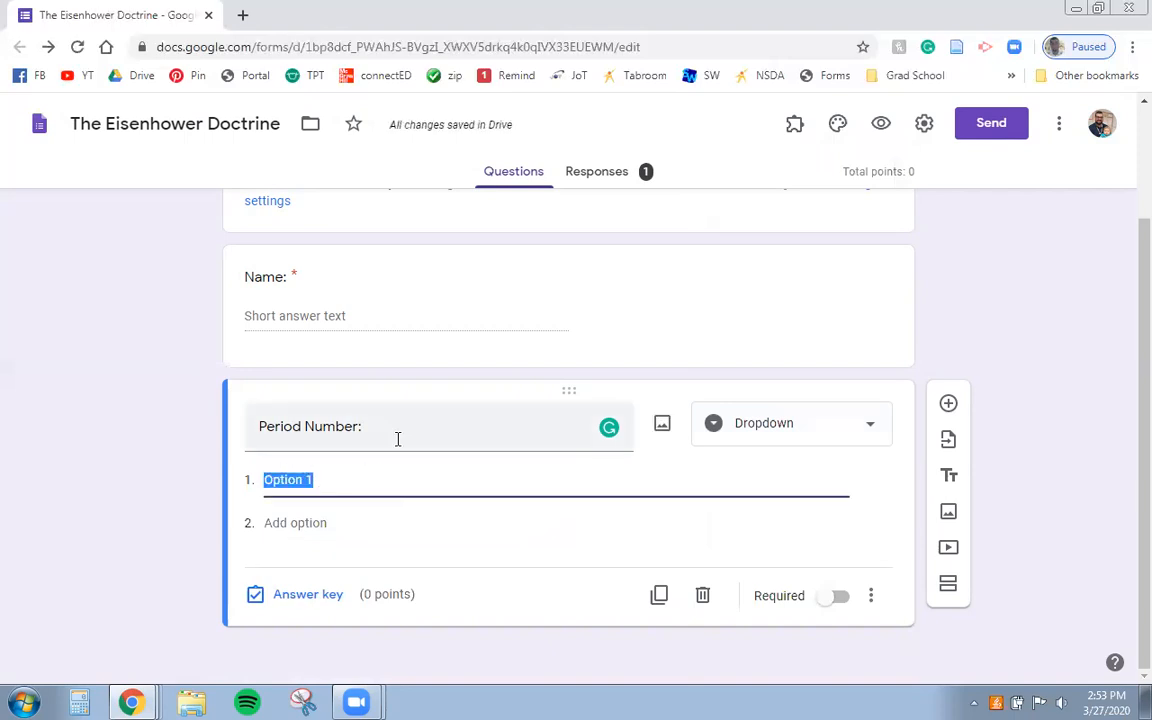
{"action": "scroll", "coordinate": [200, 183], "scroll_direction": "up", "scroll_amount": 2}
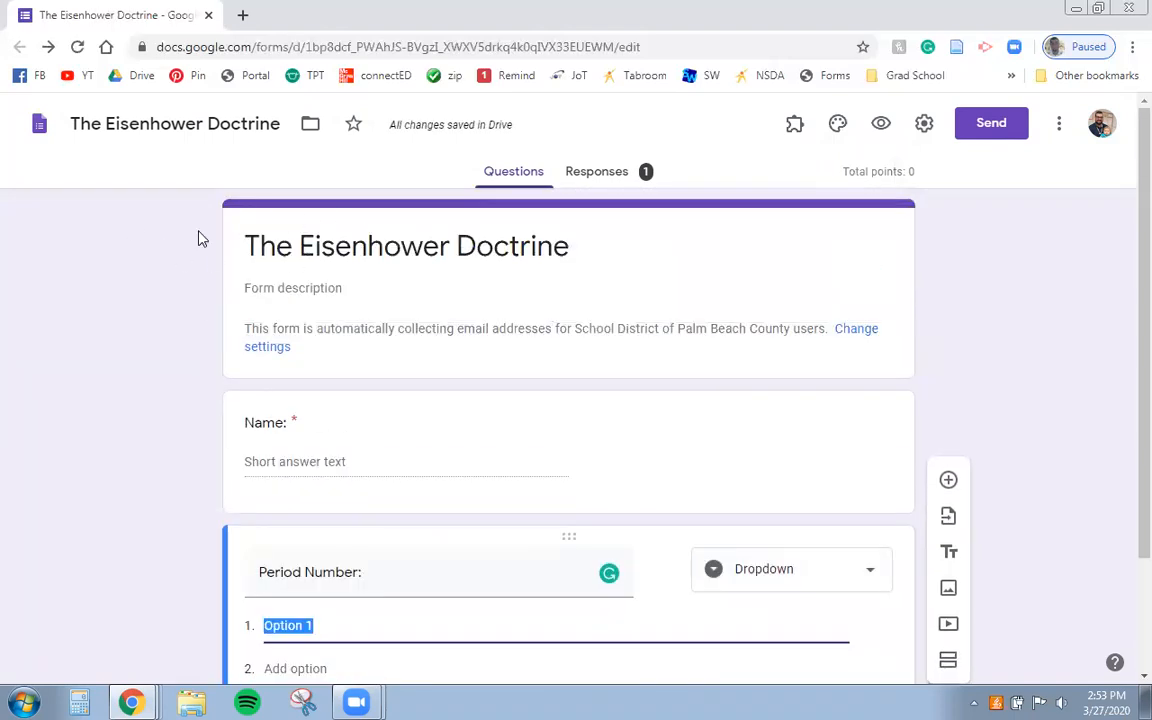
{"action": "scroll", "coordinate": [378, 288], "scroll_direction": "down", "scroll_amount": 2}
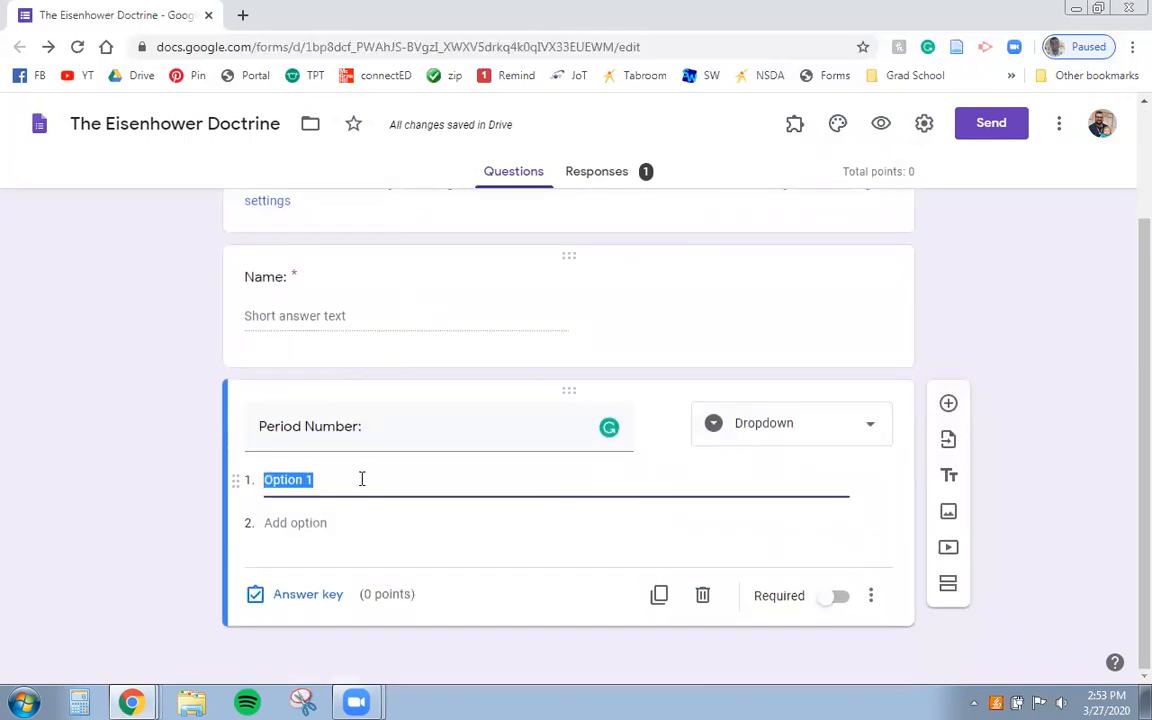
{"action": "type", "text": "Per"}
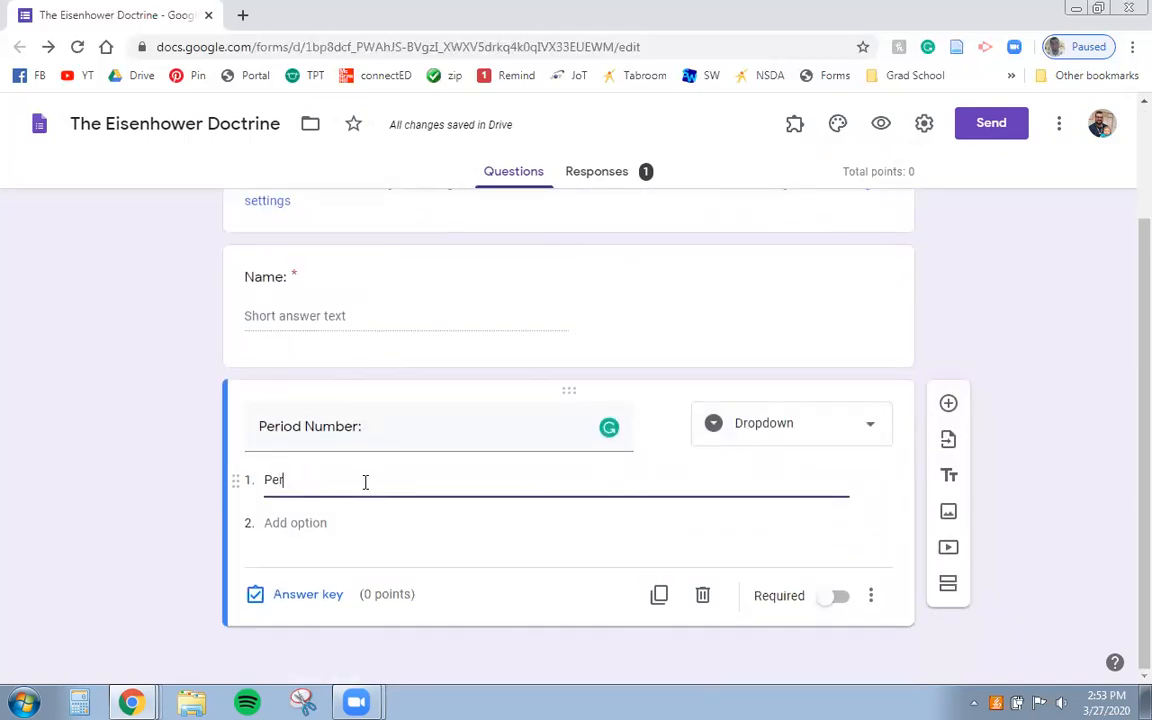
{"action": "type", "text": ". 4 USH"}
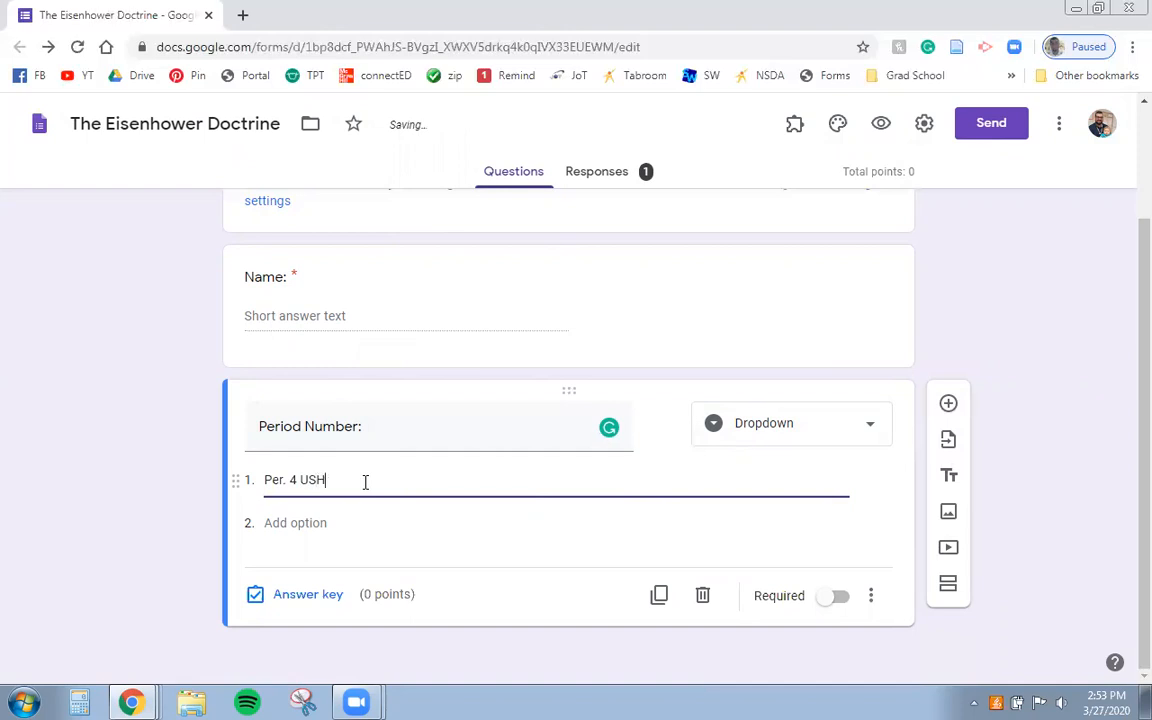
{"action": "left_click", "coordinate": [323, 522]}
{"action": "type", "text": "Per."}
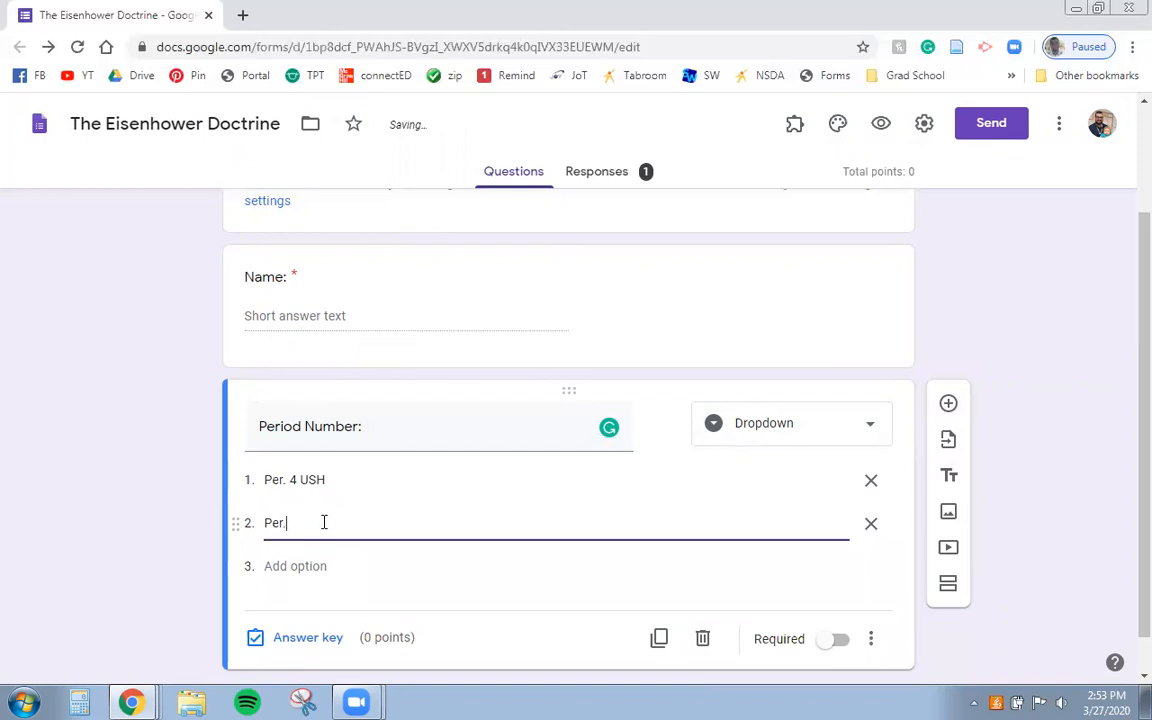
{"action": "type", "text": " 7 USH"}
{"action": "left_click", "coordinate": [833, 642]}
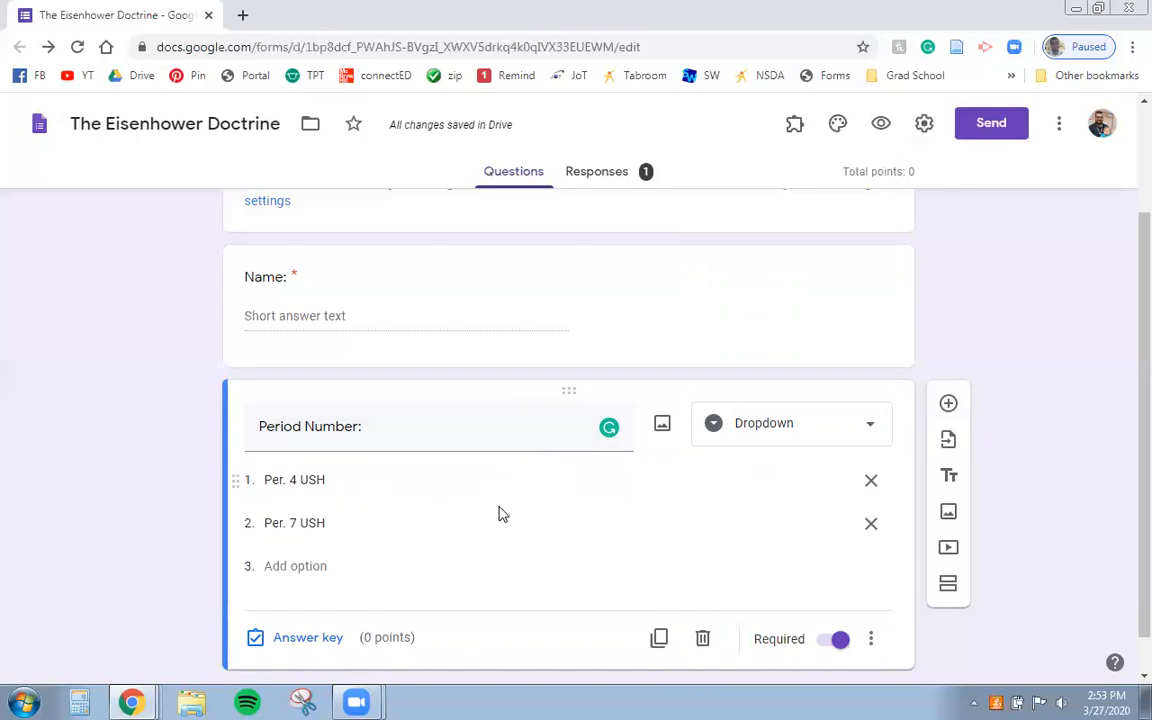
Add a required short-answer question titled "Student Number: (Do not include "S")", with no response validation.
{"action": "left_click", "coordinate": [948, 404]}
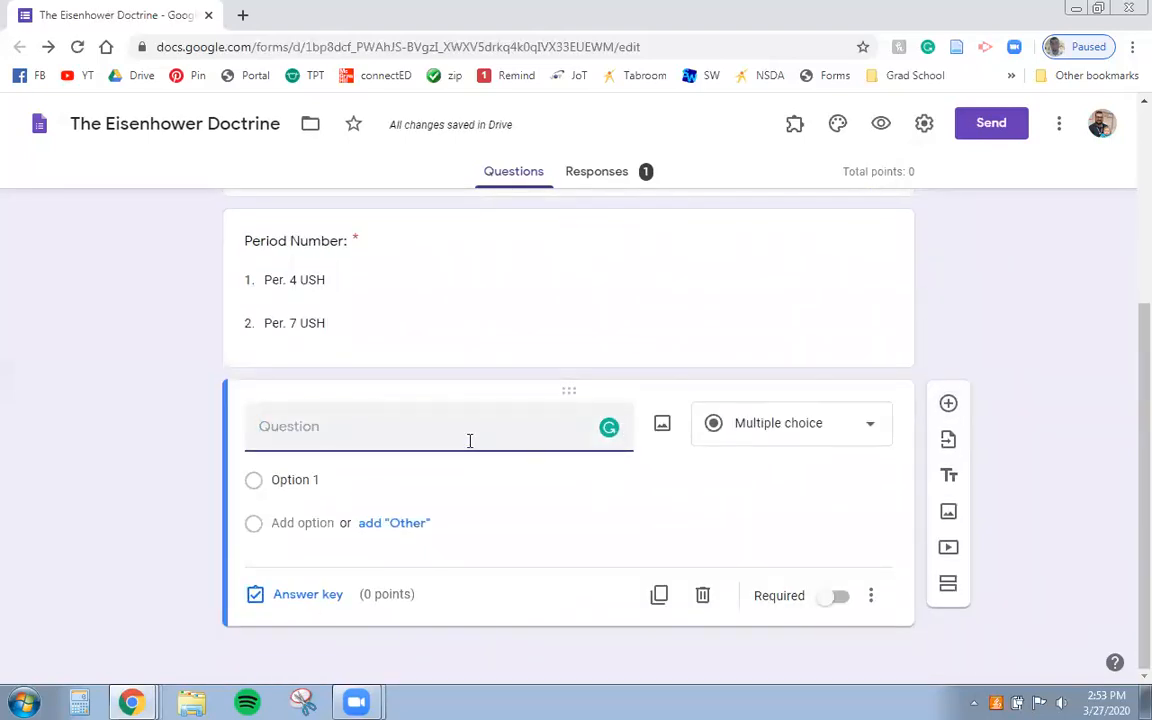
{"action": "type", "text": "Studen"}
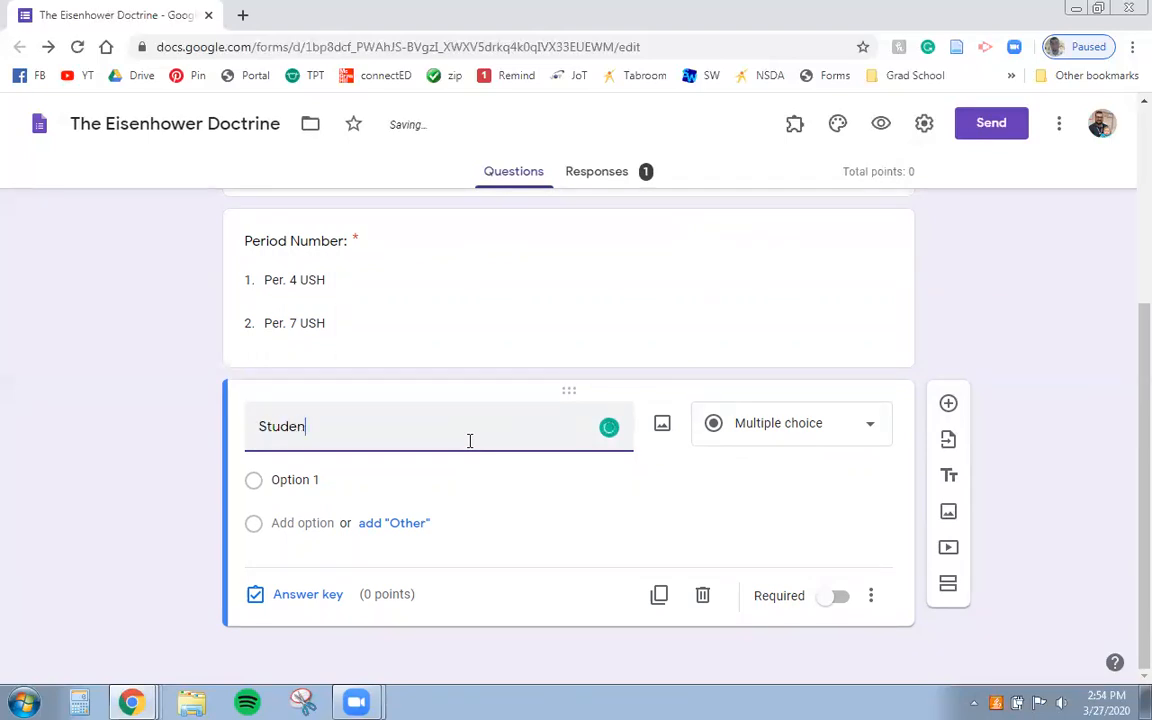
{"action": "type", "text": "t Number: ("}
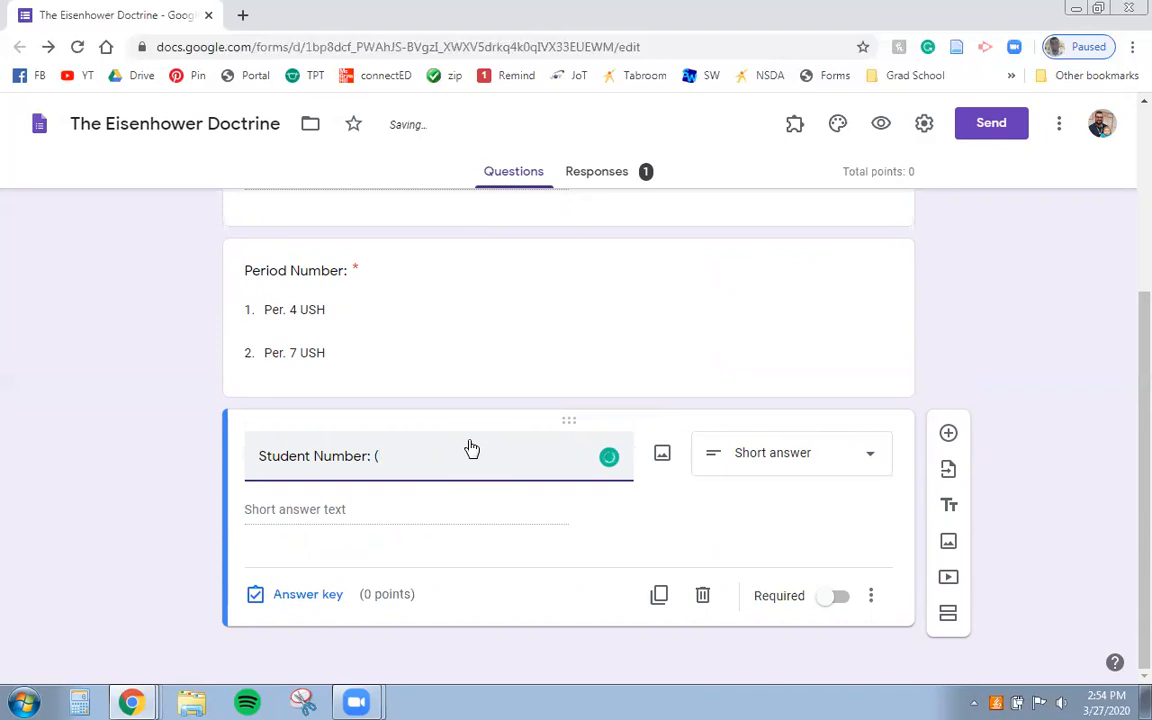
{"action": "type", "text": "Do"}
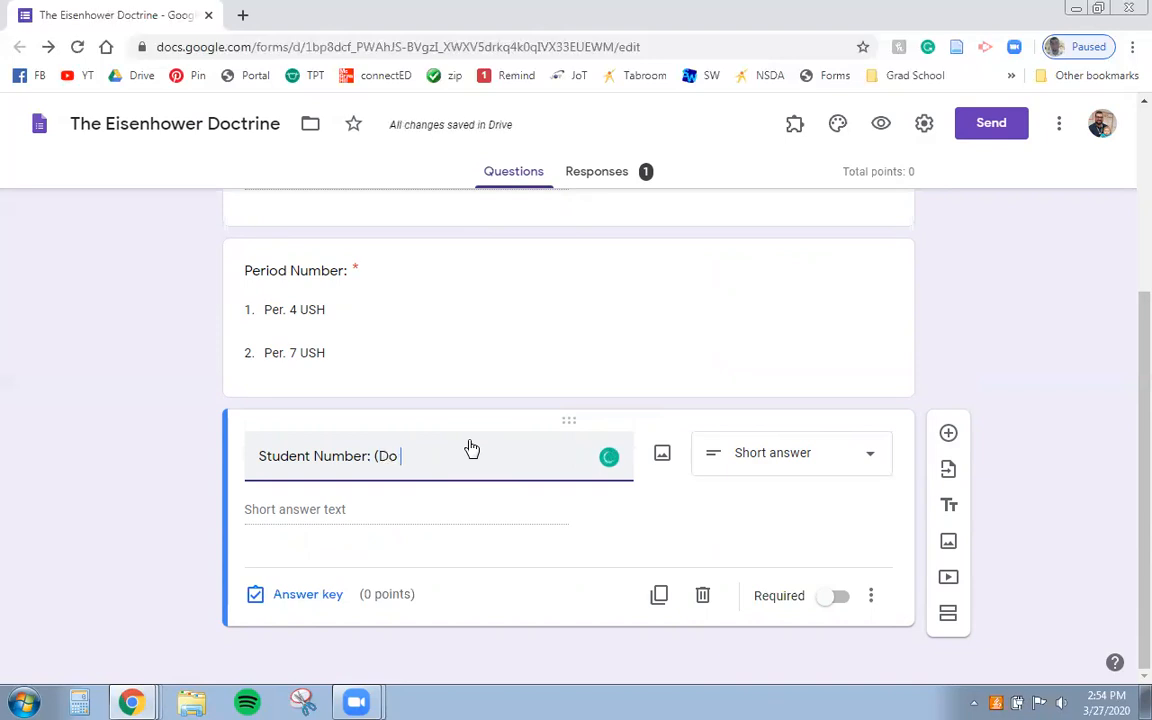
{"action": "type", "text": " not include \"S"}
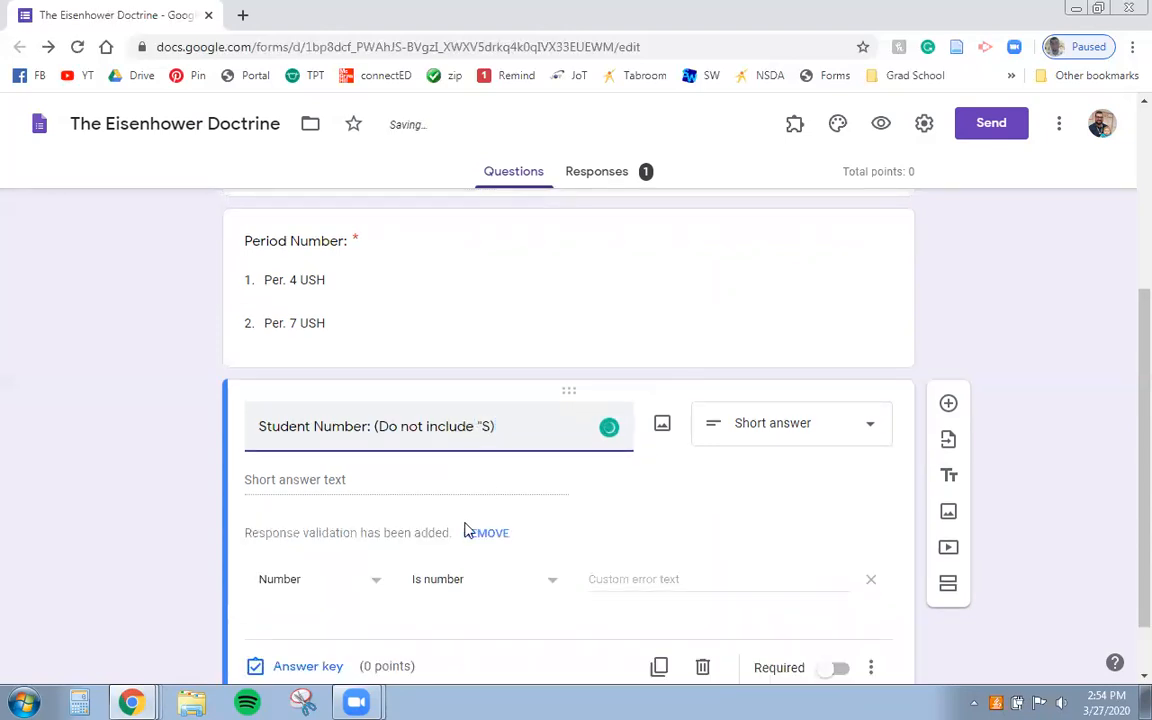
{"action": "left_click", "coordinate": [871, 582]}
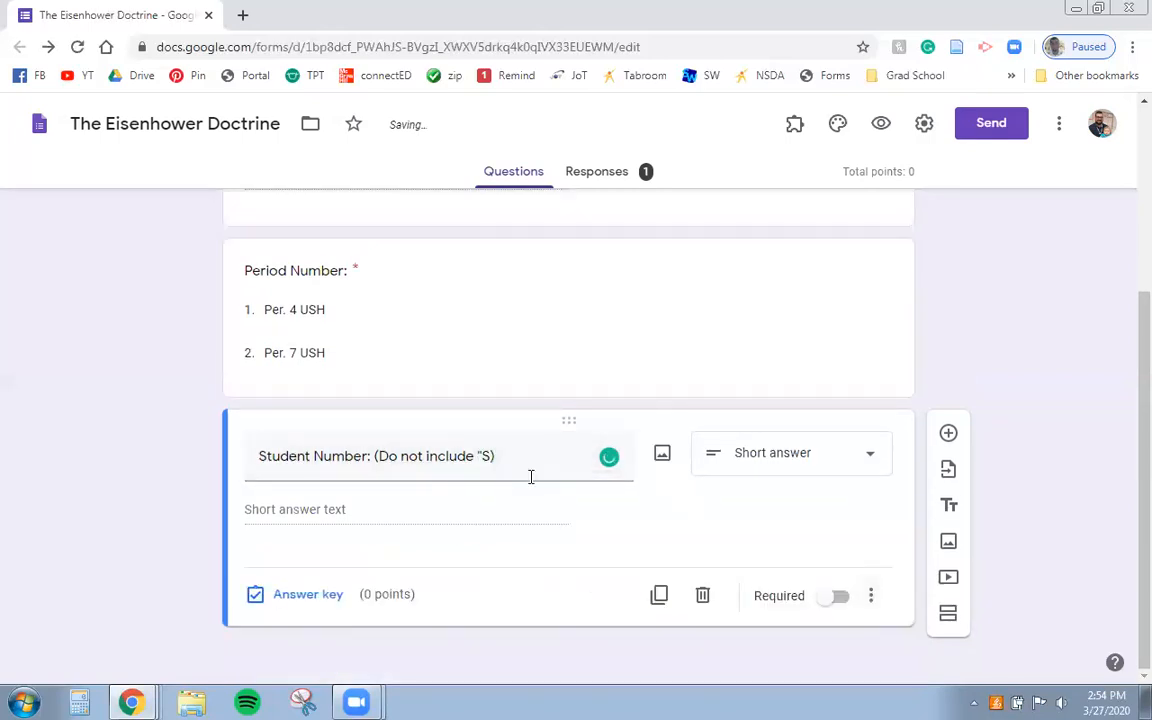
{"action": "triple_click", "coordinate": [485, 456]}
{"action": "left_click", "coordinate": [504, 470]}
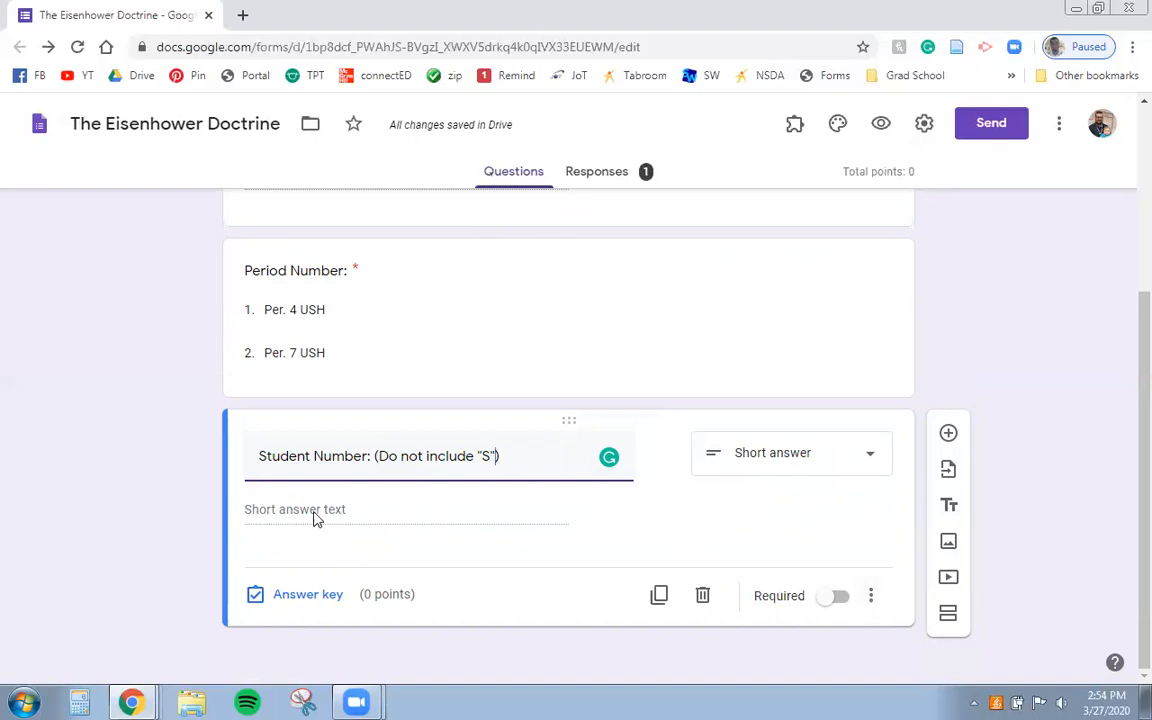
{"action": "left_click", "coordinate": [833, 597]}
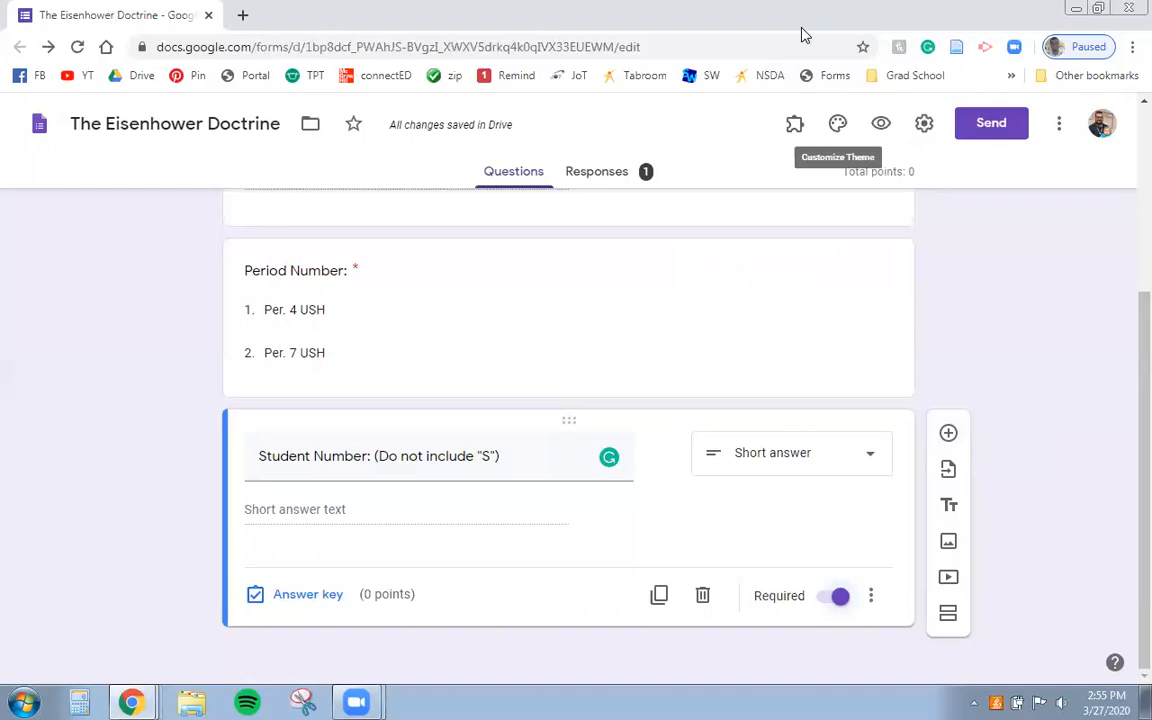
Add a blank multiple-choice question, and go through the article PDF beside the form to its quiz on page 4.
{"action": "left_click", "coordinate": [950, 434]}
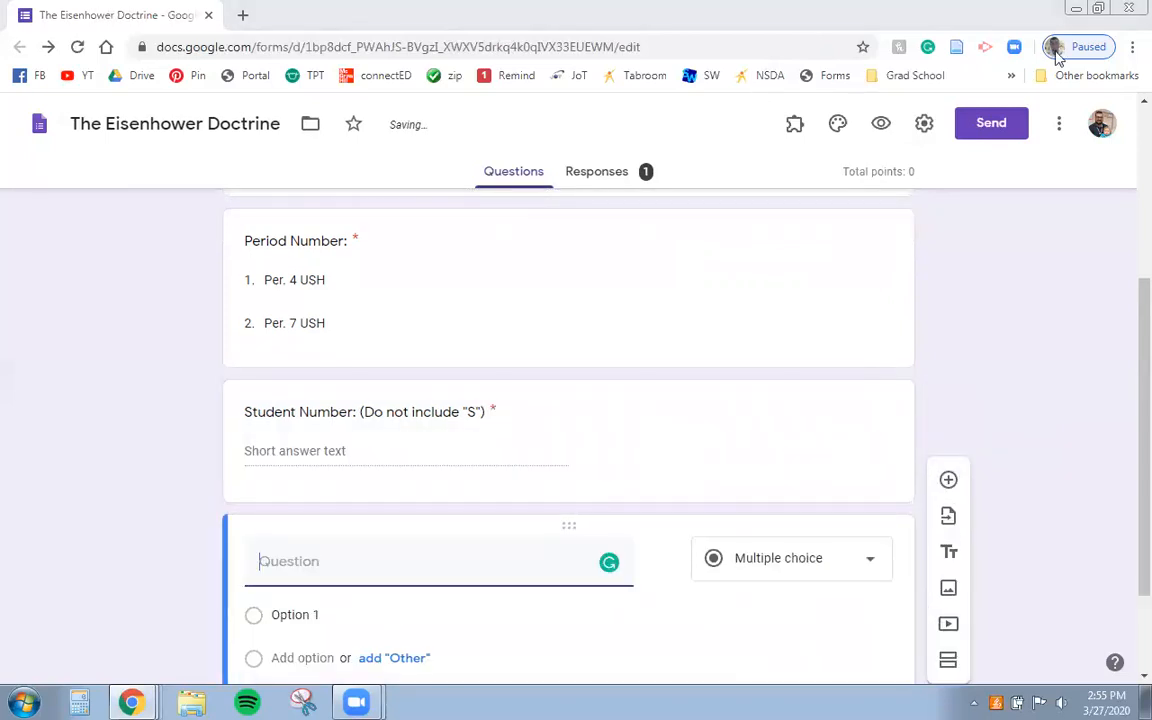
{"action": "left_click", "coordinate": [1098, 8]}
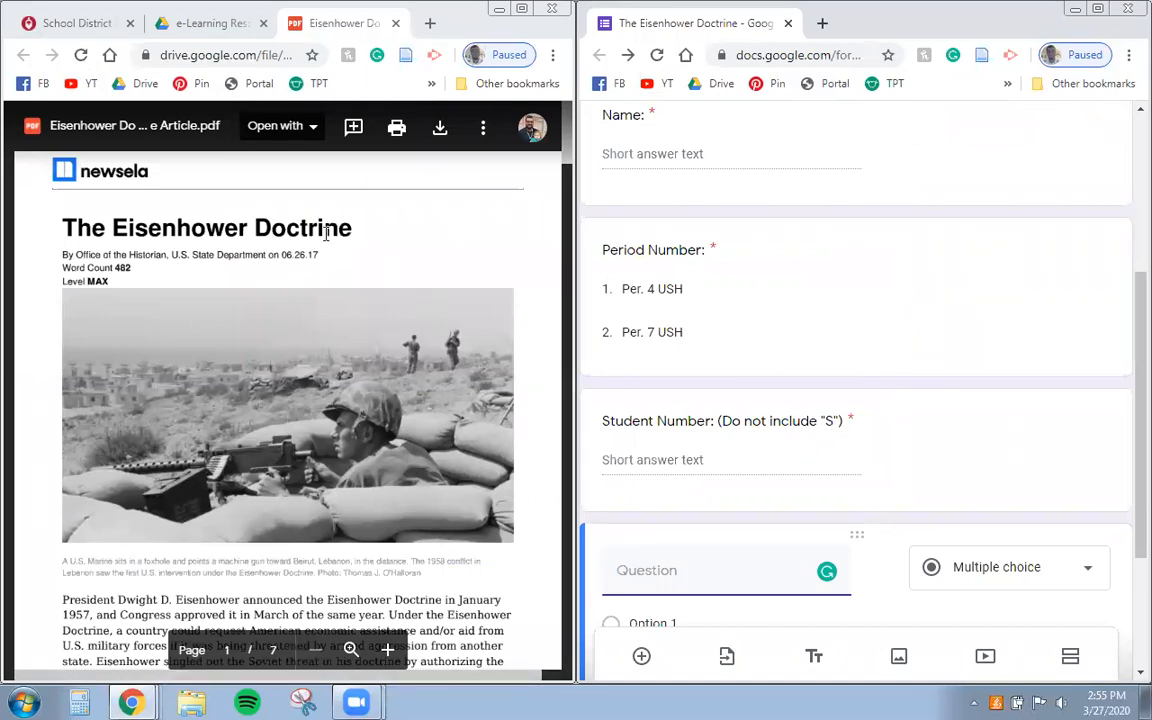
{"action": "scroll", "coordinate": [296, 408], "scroll_direction": "down", "scroll_amount": 3}
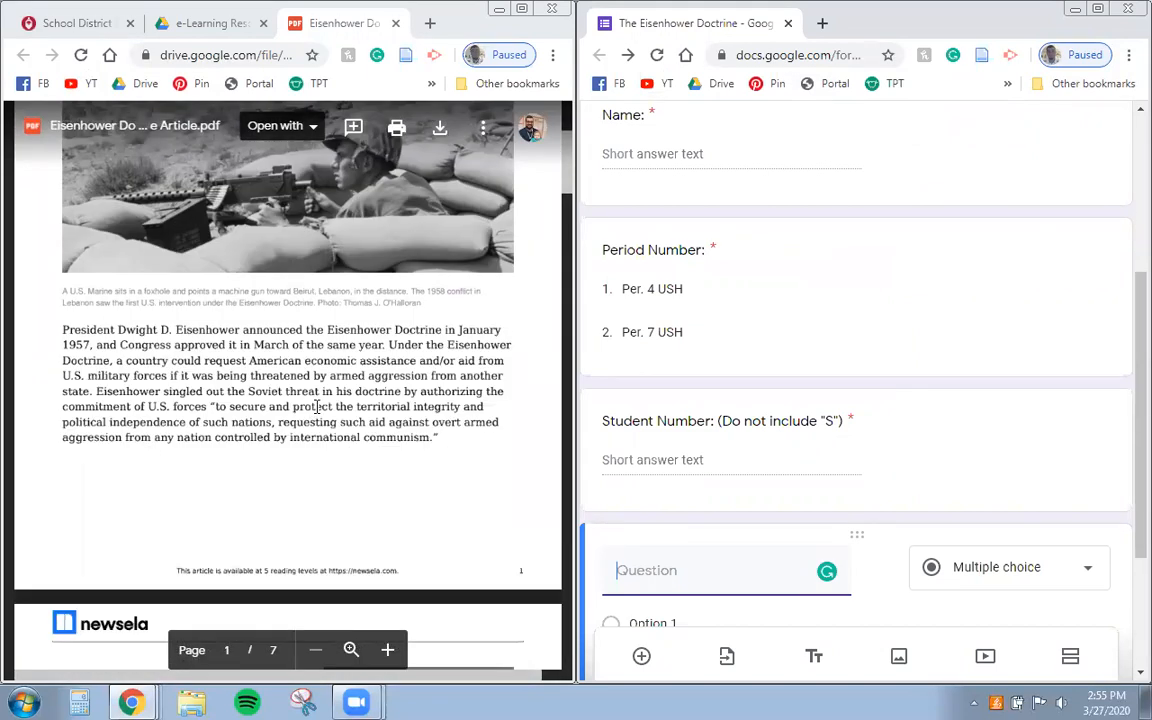
{"action": "scroll", "coordinate": [318, 407], "scroll_direction": "down", "scroll_amount": 4}
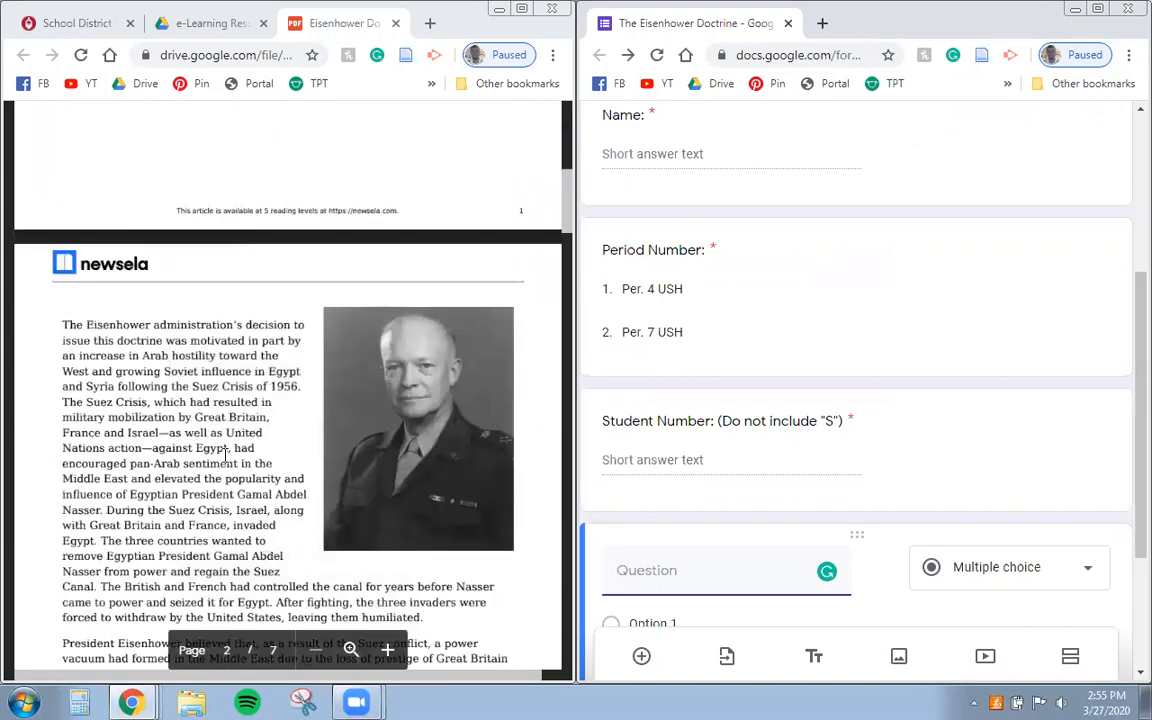
{"action": "scroll", "coordinate": [226, 452], "scroll_direction": "down", "scroll_amount": 5}
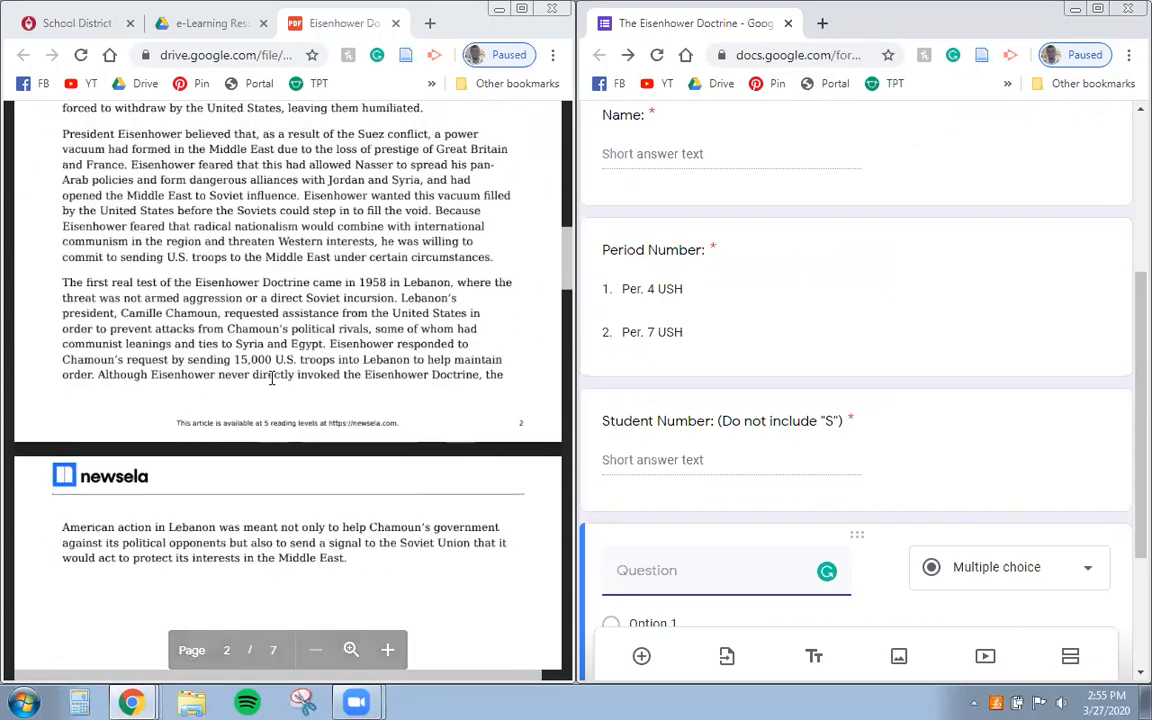
{"action": "scroll", "coordinate": [290, 365], "scroll_direction": "up", "scroll_amount": 3}
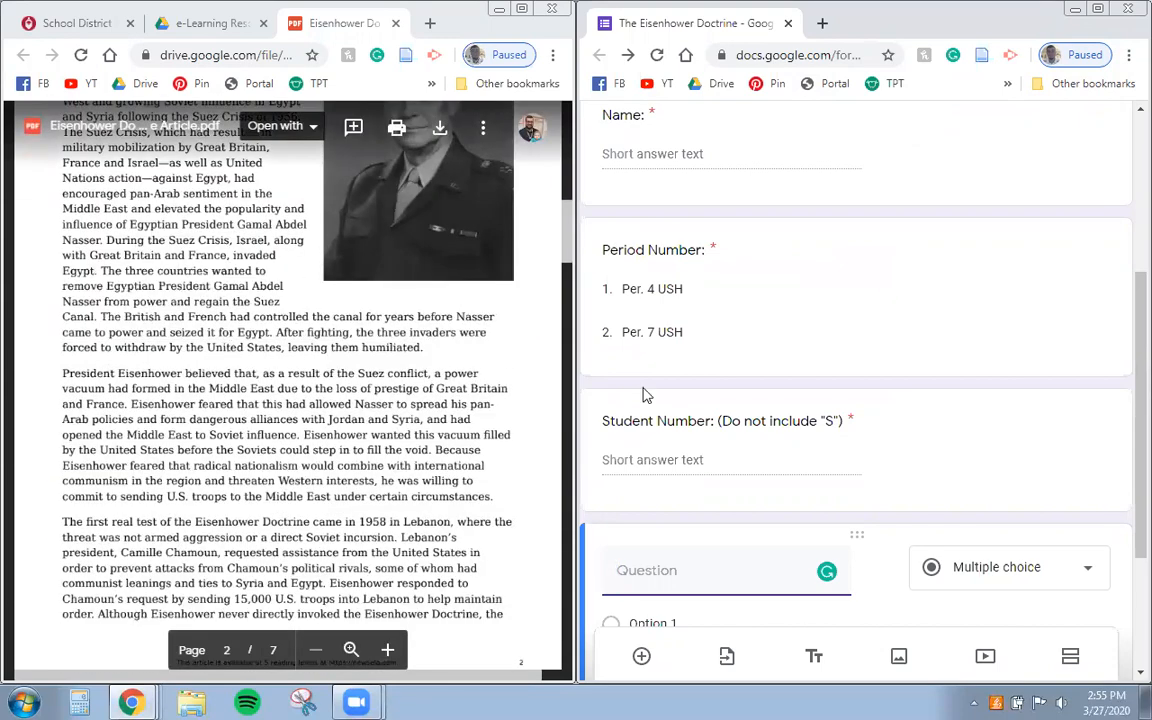
{"action": "scroll", "coordinate": [738, 568], "scroll_direction": "down", "scroll_amount": 1}
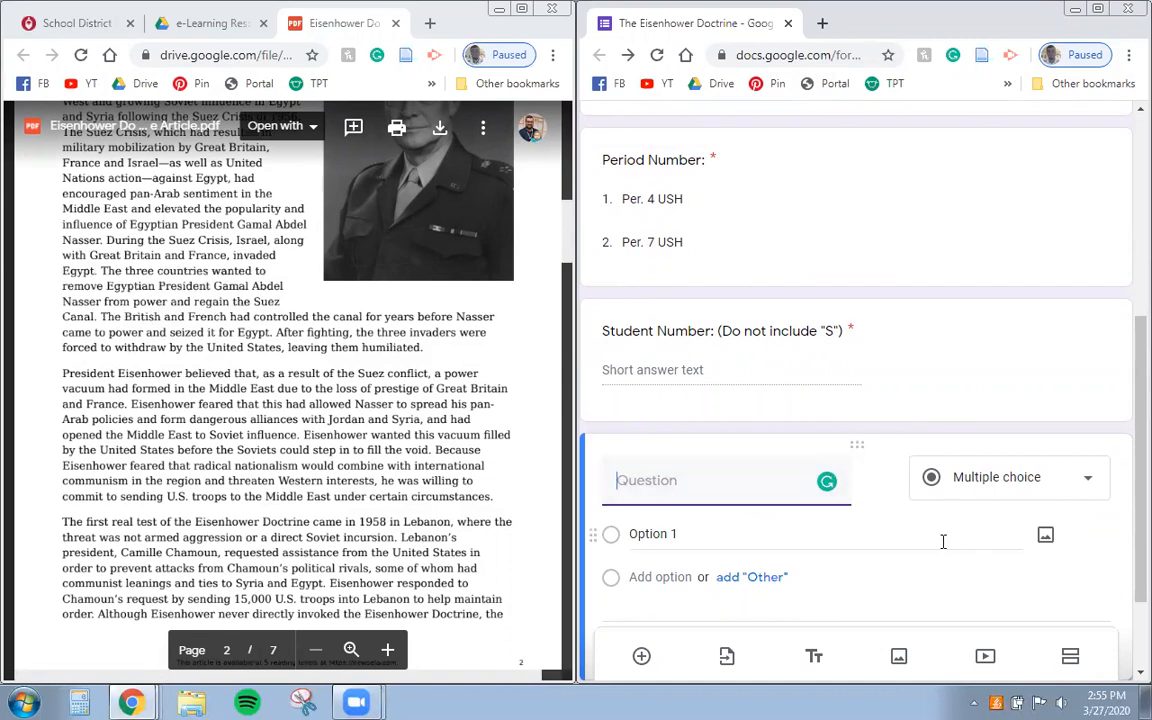
{"action": "scroll", "coordinate": [775, 448], "scroll_direction": "down", "scroll_amount": 2}
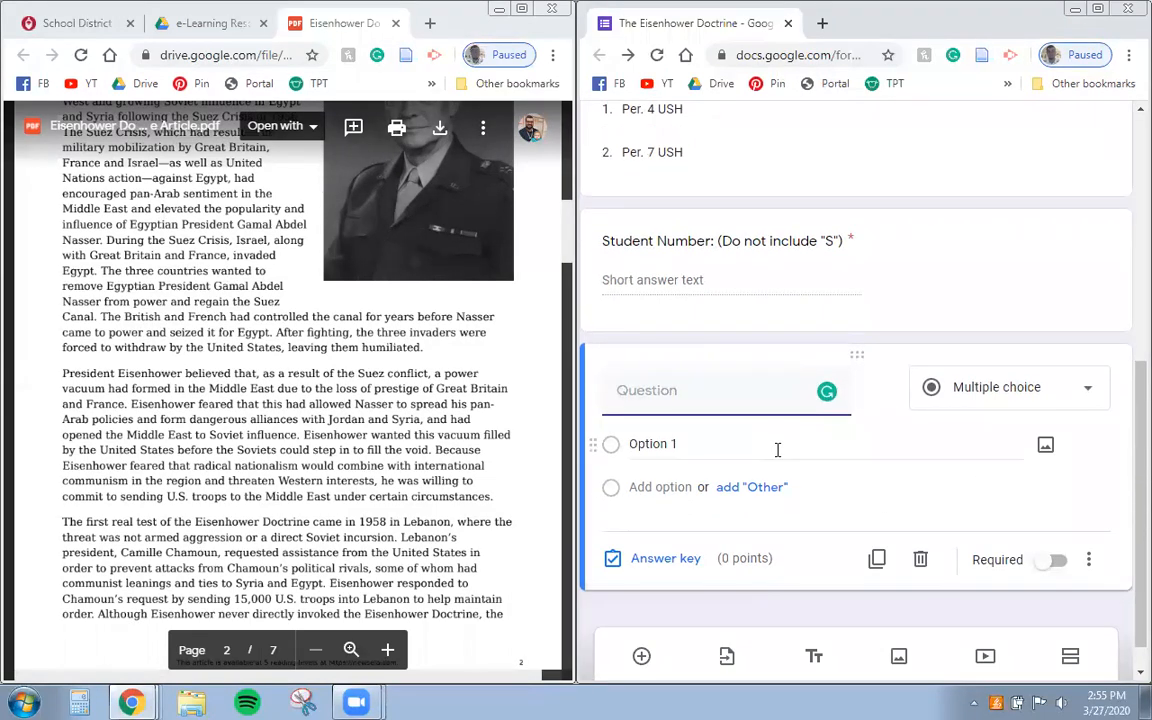
{"action": "scroll", "coordinate": [319, 470], "scroll_direction": "up", "scroll_amount": 3}
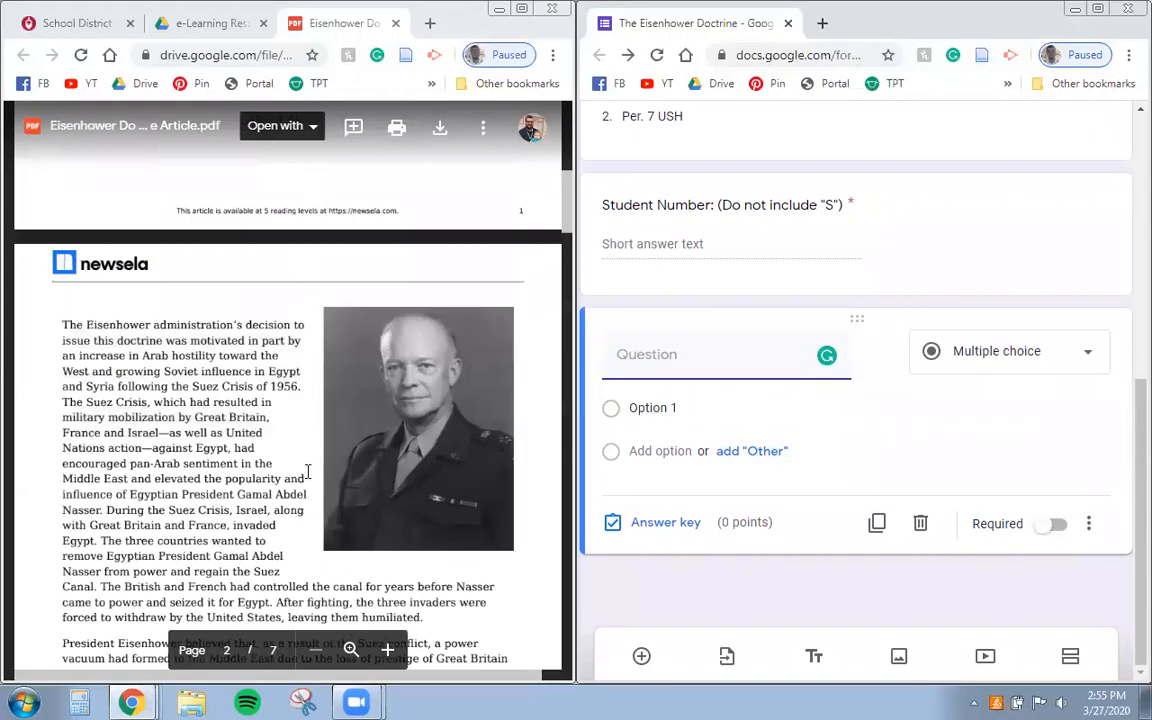
{"action": "scroll", "coordinate": [308, 471], "scroll_direction": "down", "scroll_amount": 10}
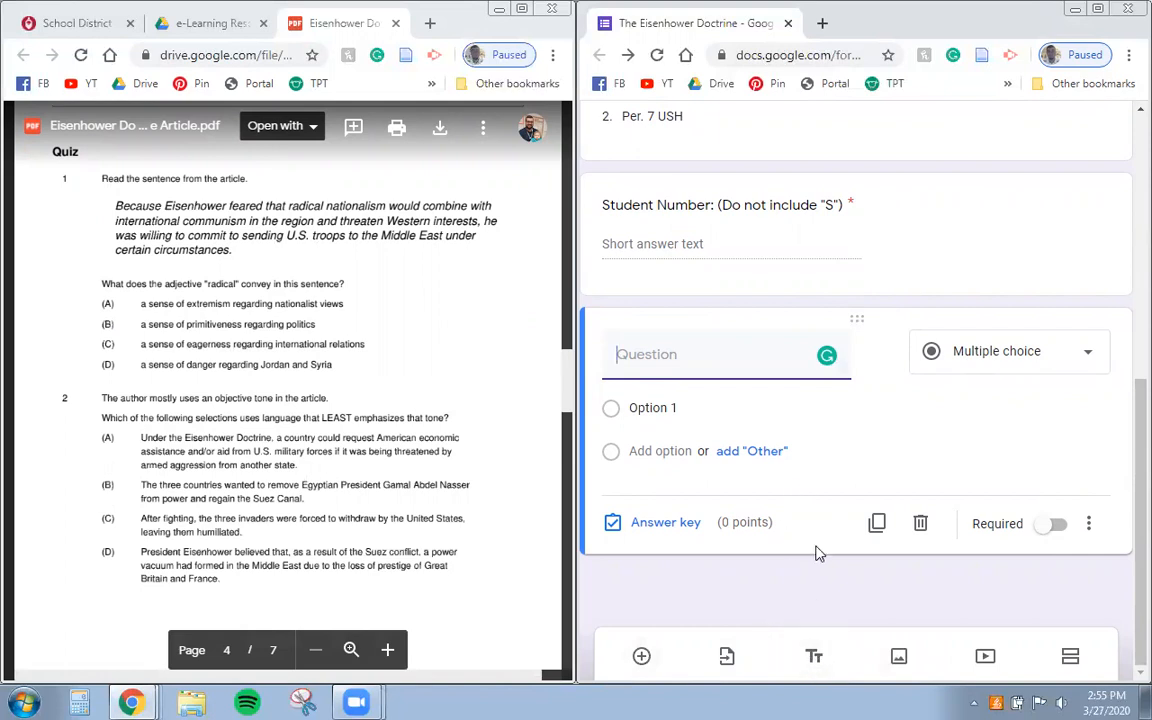
Maximize the form window, add a title and description block, and place it above the blank multiple-choice question.
{"action": "left_click_drag", "start_coordinate": [998, 16], "coordinate": [986, 28]}
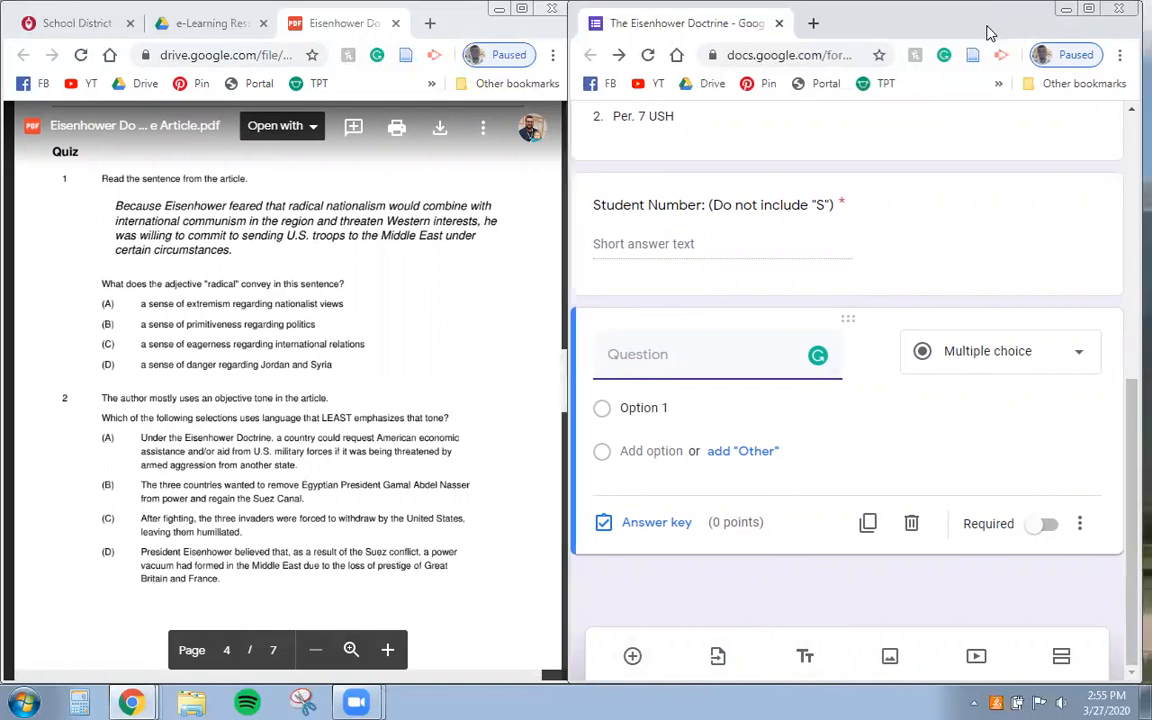
{"action": "double_click", "coordinate": [986, 28]}
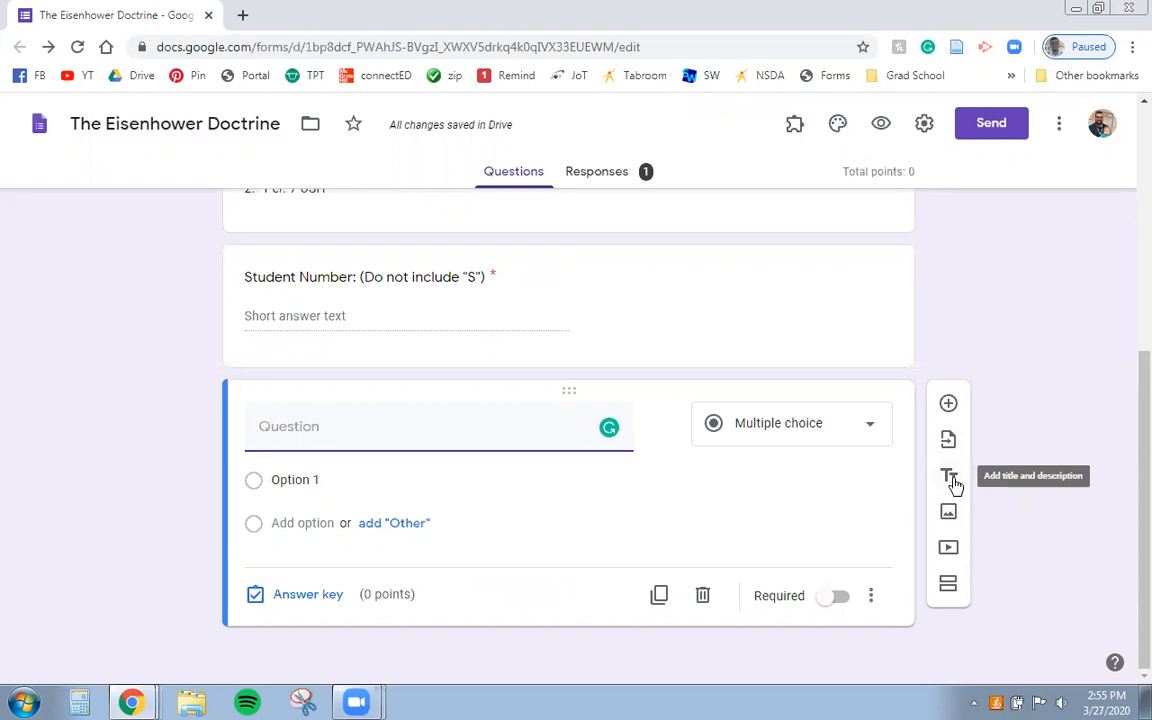
{"action": "left_click", "coordinate": [955, 480]}
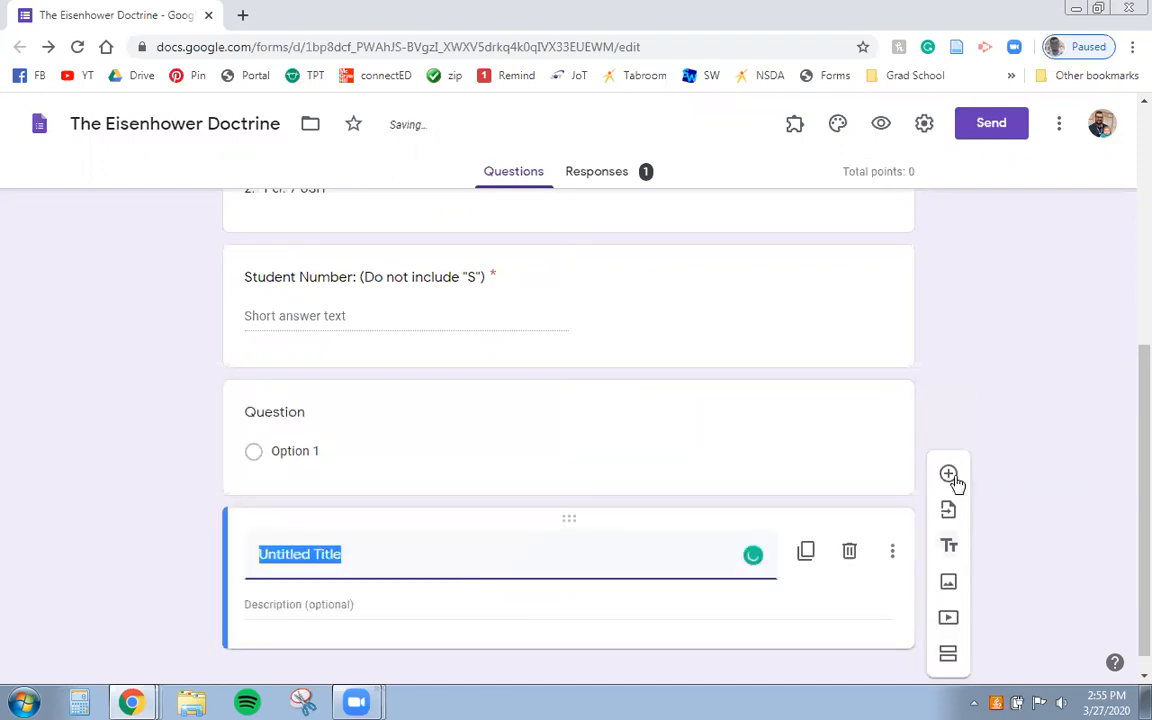
{"action": "left_click_drag", "start_coordinate": [571, 519], "coordinate": [566, 383]}
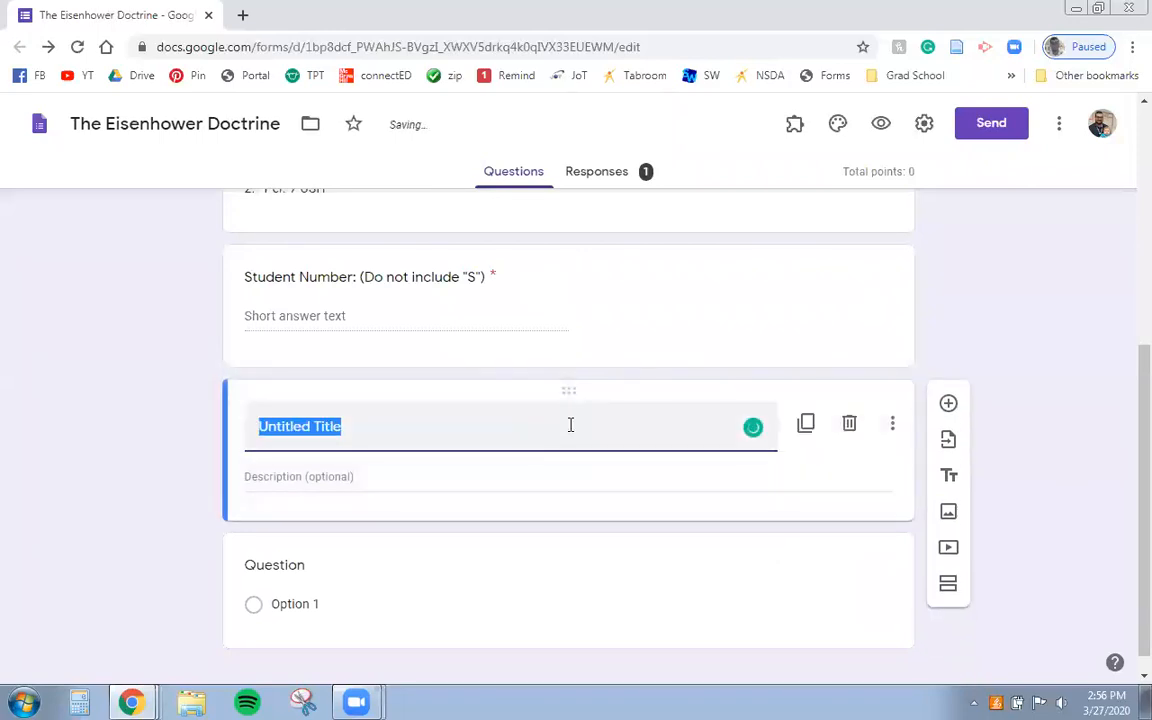
Title the new block "Read the sentence from the article.", copying the text from quiz question 1 in the article PDF.
{"action": "left_click", "coordinate": [1098, 8]}
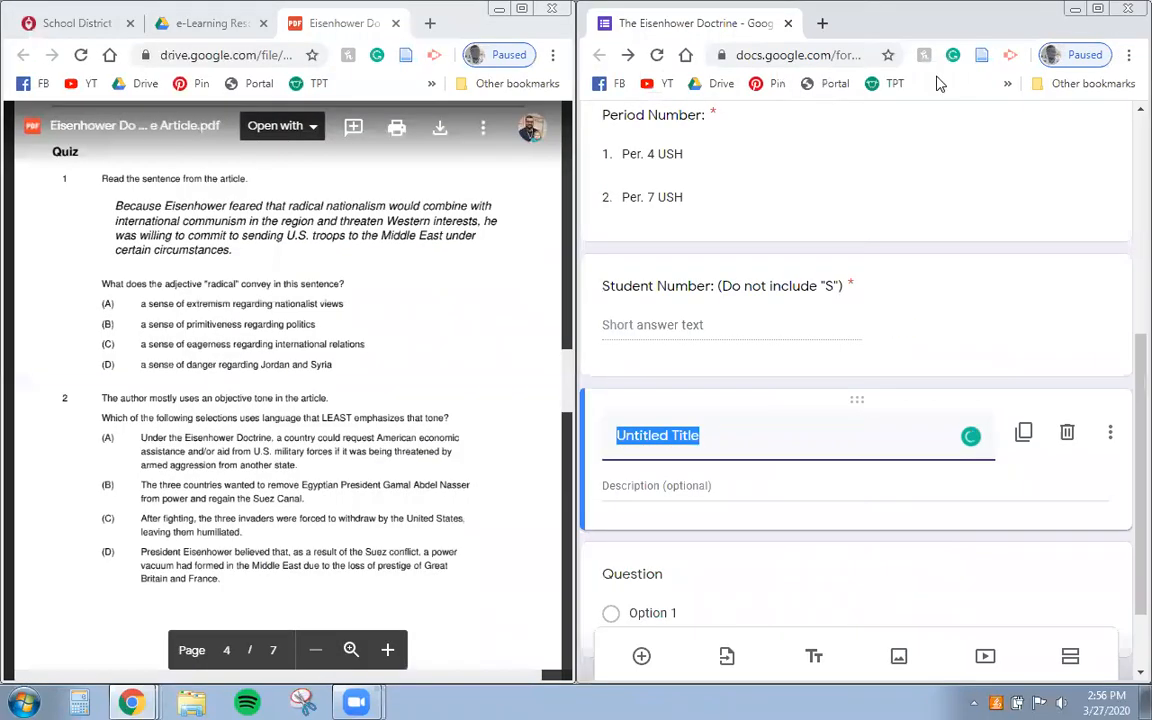
{"action": "left_click", "coordinate": [100, 179]}
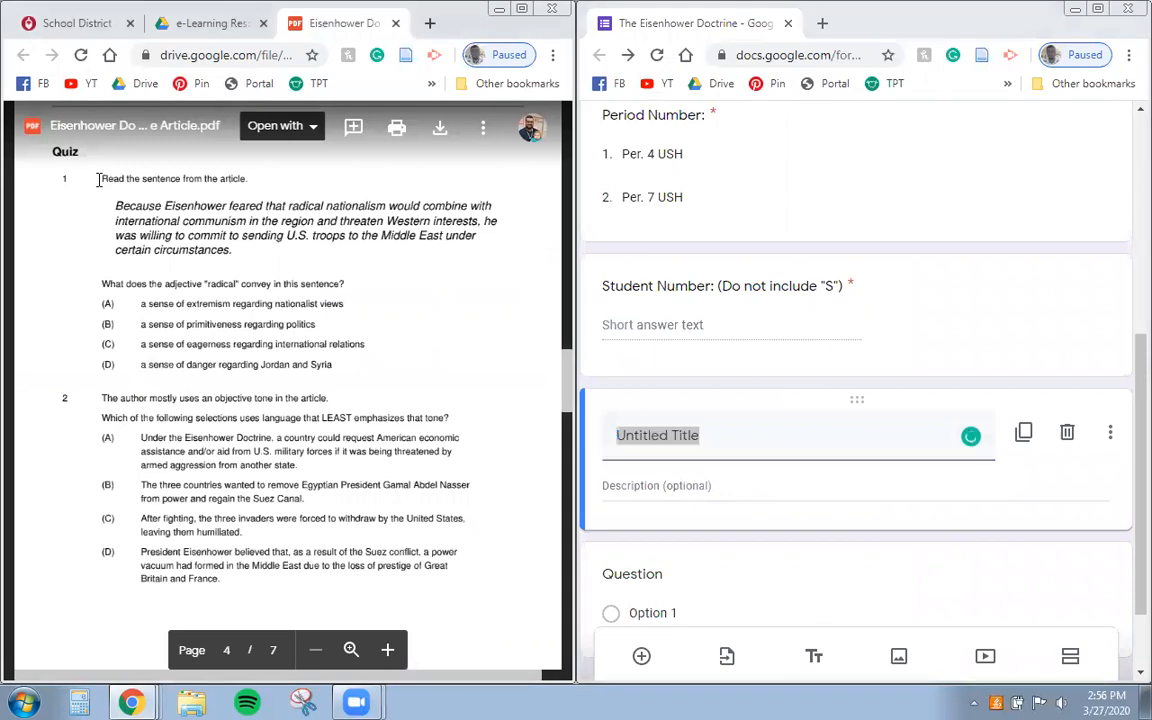
{"action": "triple_click", "coordinate": [181, 183]}
{"action": "key", "text": "ctrl+c"}
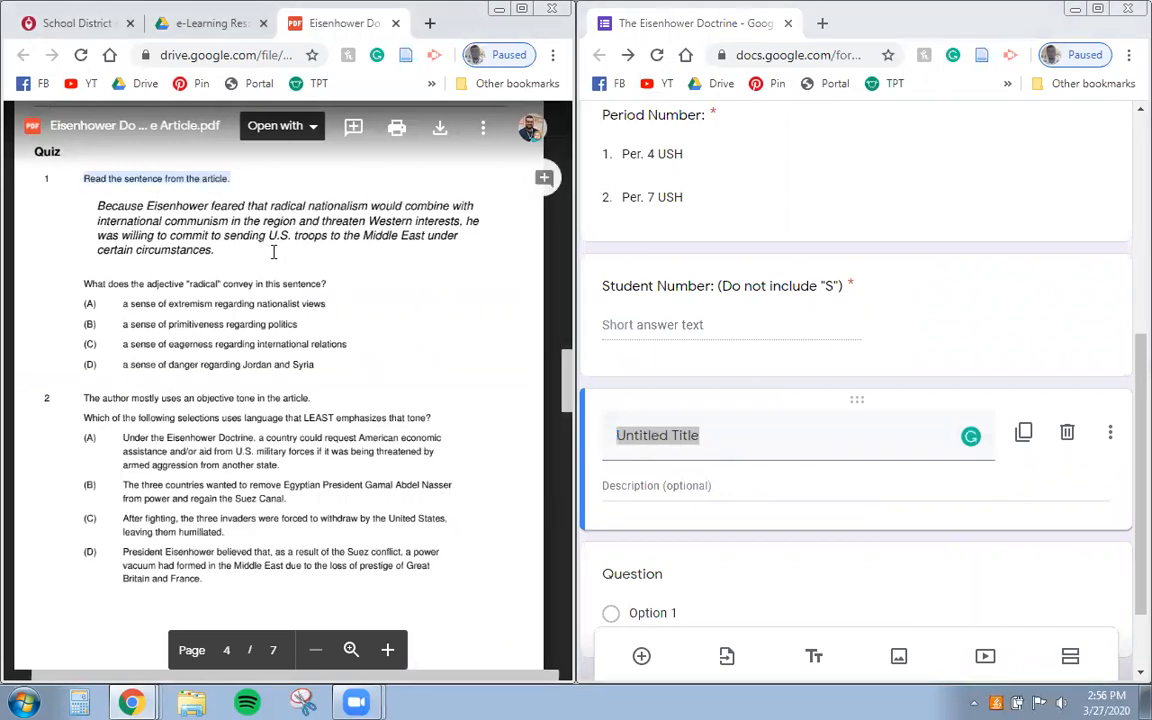
{"action": "left_click", "coordinate": [678, 432]}
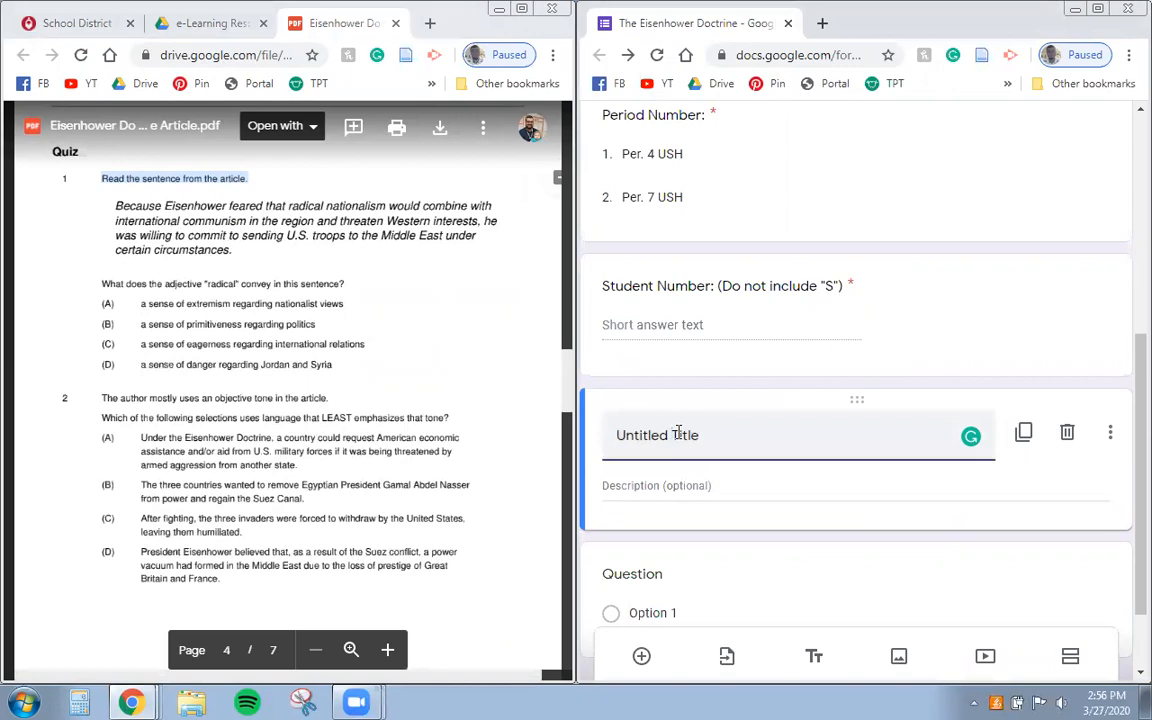
{"action": "key", "text": "ctrl+v"}
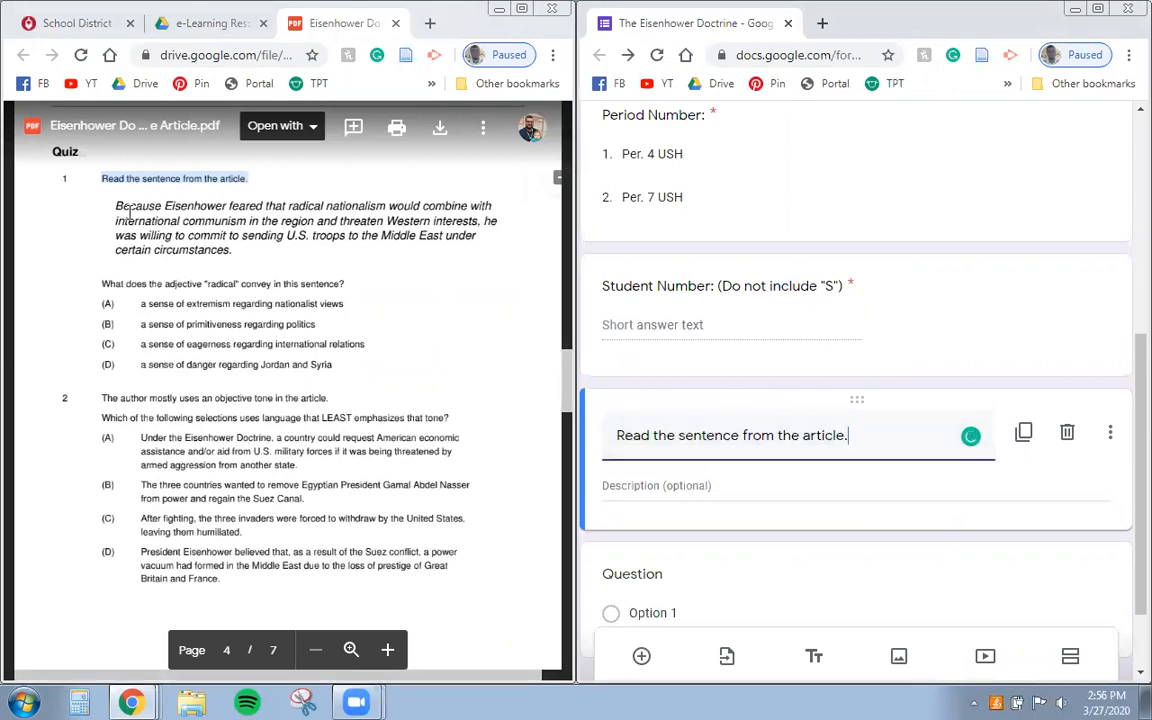
Fill the title block's description with the italic sentence on Eisenhower and radical nationalism, copied from quiz question 1 in the article PDF.
{"action": "left_click_drag", "start_coordinate": [115, 205], "coordinate": [208, 252]}
{"action": "key", "text": "ctrl+c"}
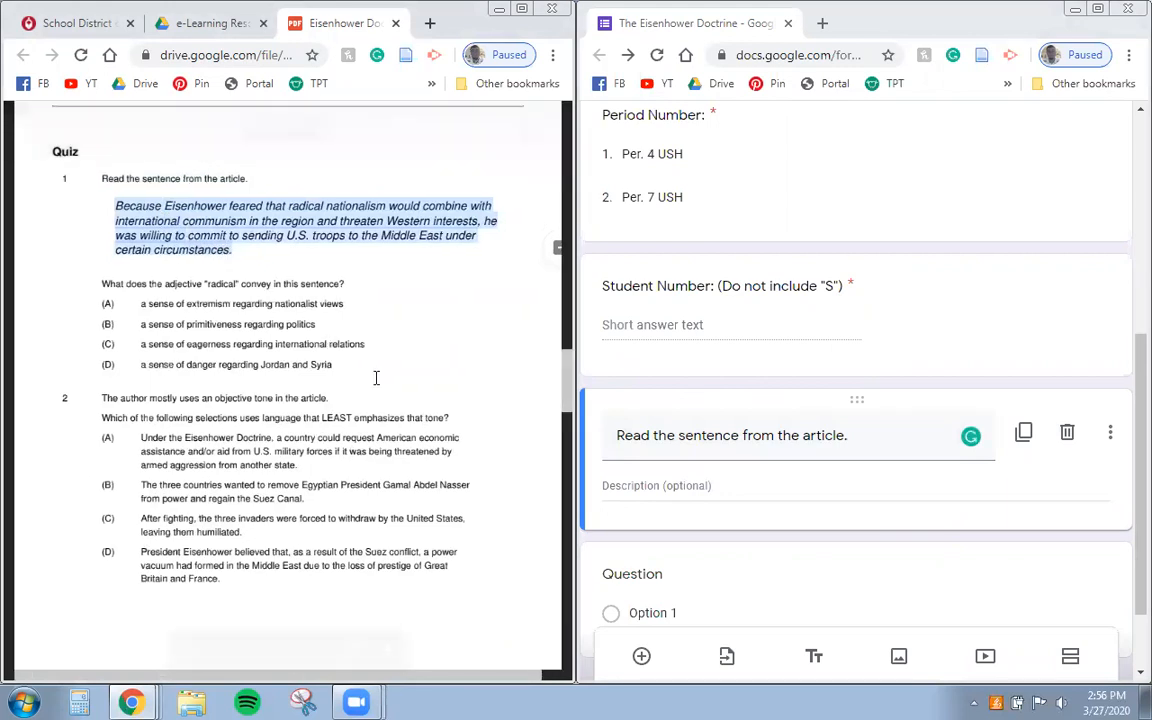
{"action": "left_click", "coordinate": [668, 490]}
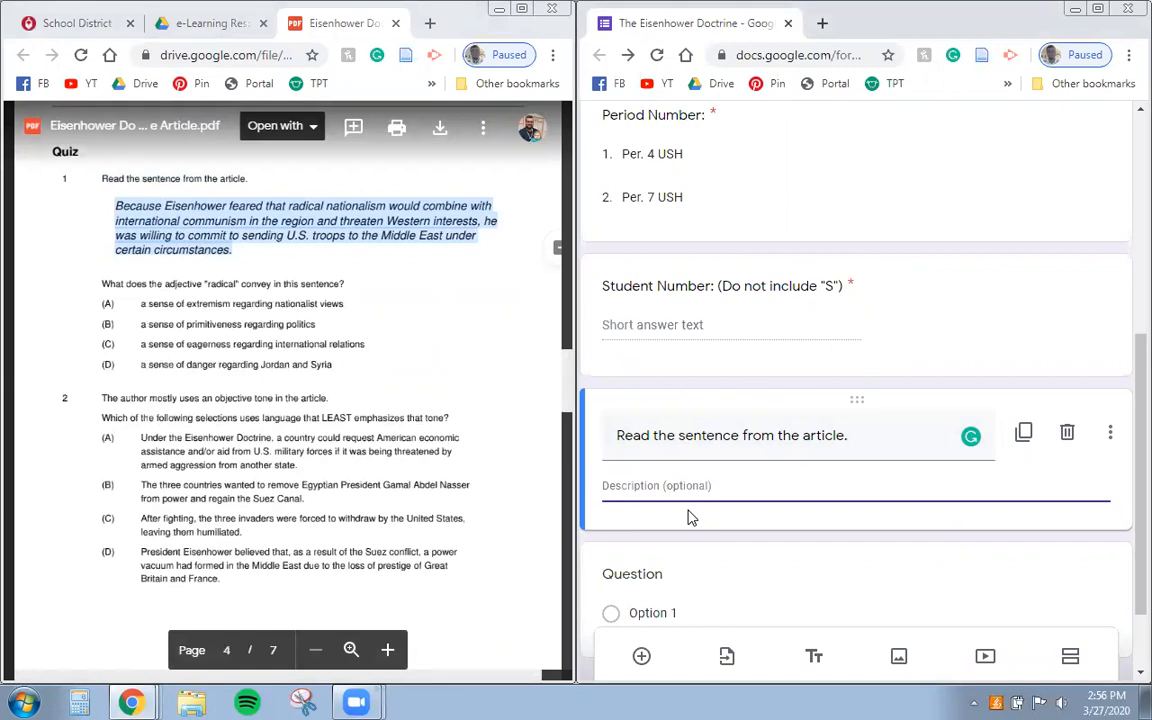
{"action": "key", "text": "ctrl+v"}
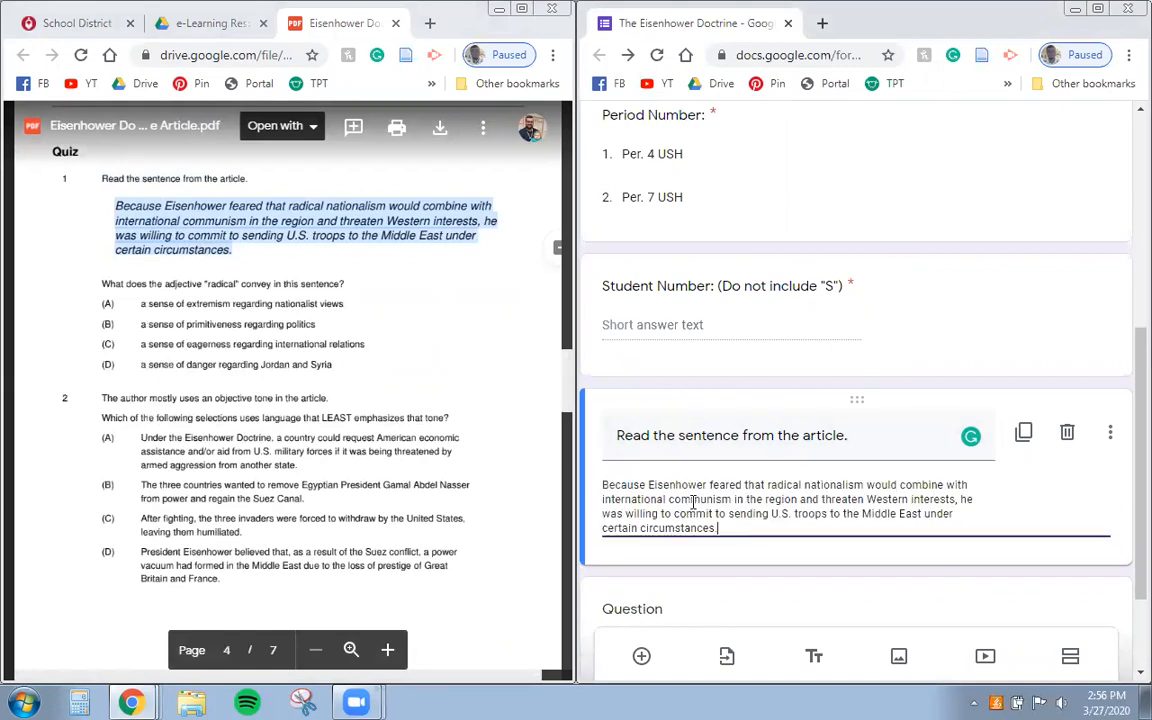
{"action": "scroll", "coordinate": [702, 473], "scroll_direction": "down", "scroll_amount": 1}
{"action": "left_click", "coordinate": [616, 349]}
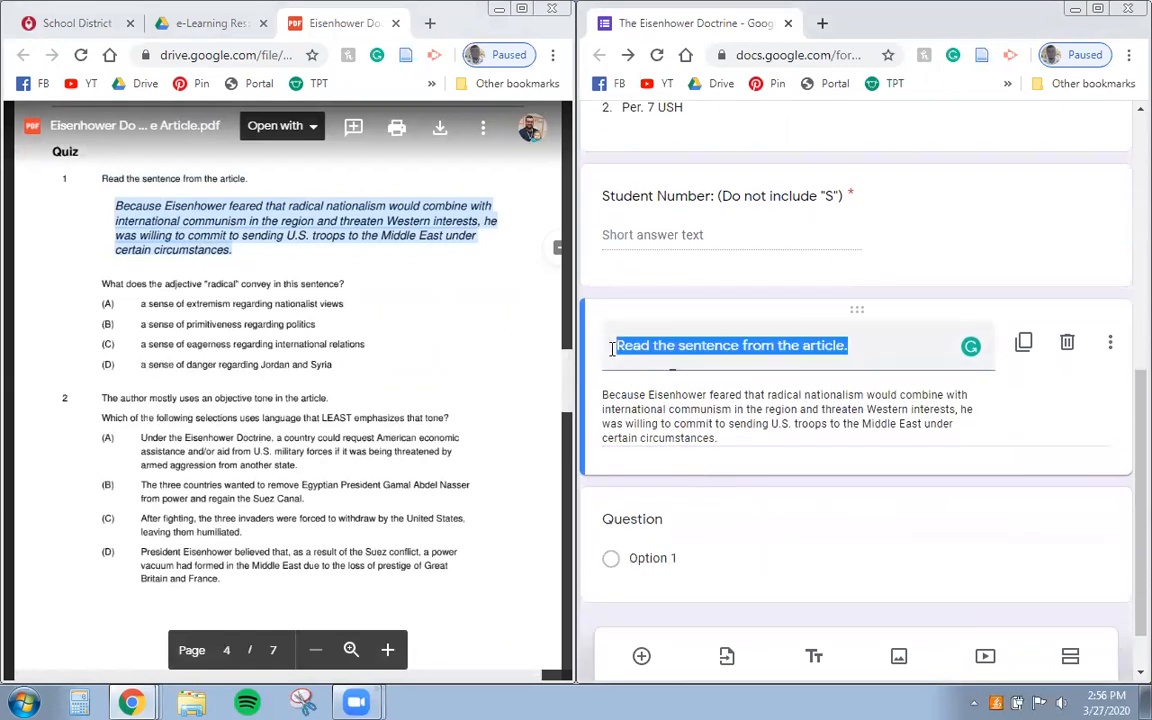
{"action": "left_click", "coordinate": [617, 348]}
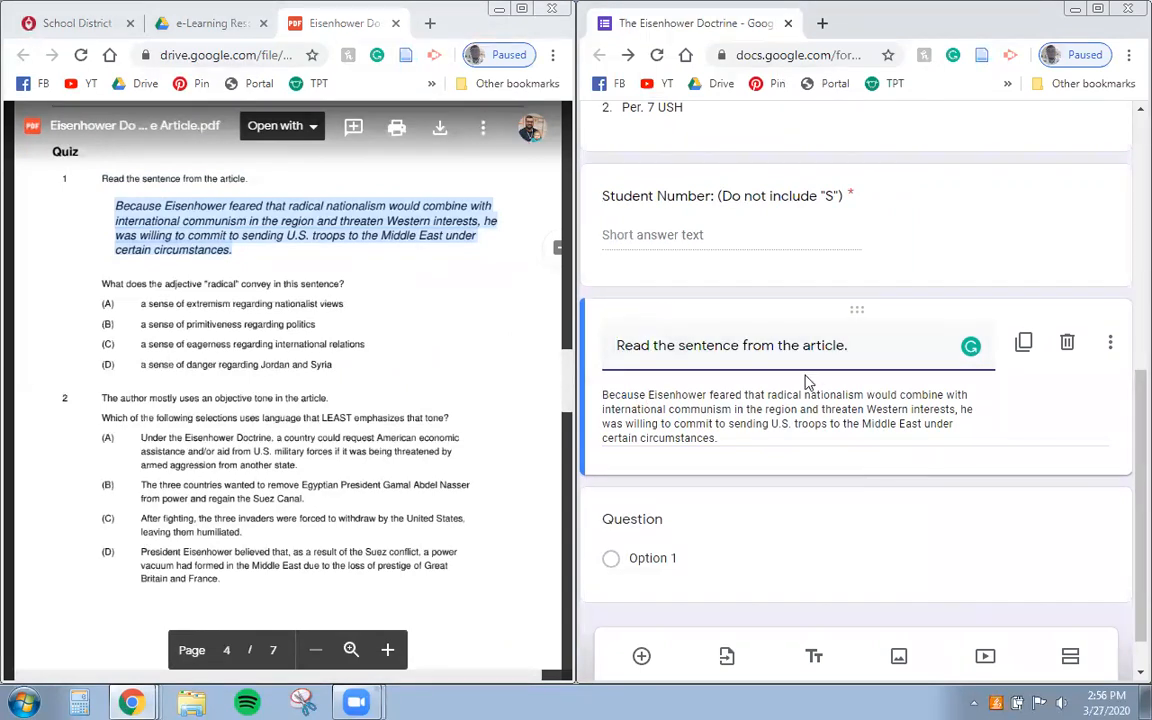
Title the blank multiple-choice question "1. What does the adjective "radical" convey in this sentence?", copying the question text from the PDF.
{"action": "left_click", "coordinate": [667, 521]}
{"action": "type", "text": "1"}
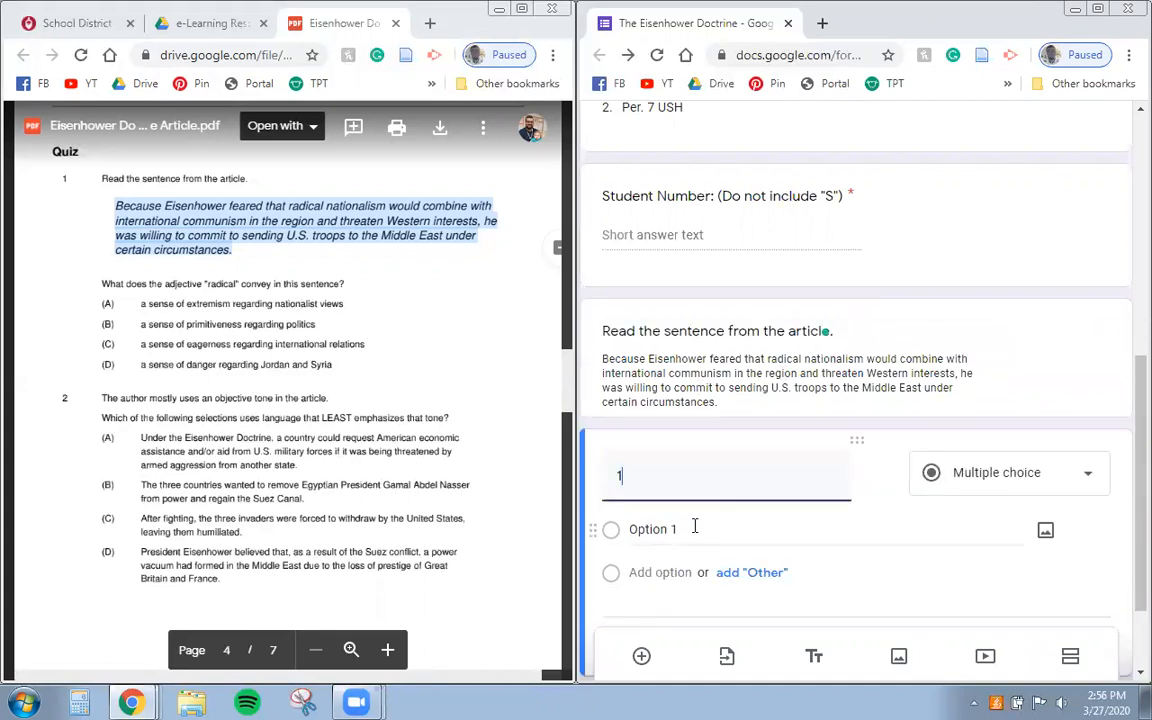
{"action": "type", "text": "."}
{"action": "left_click", "coordinate": [104, 287]}
{"action": "left_click_drag", "start_coordinate": [126, 284], "coordinate": [322, 290]}
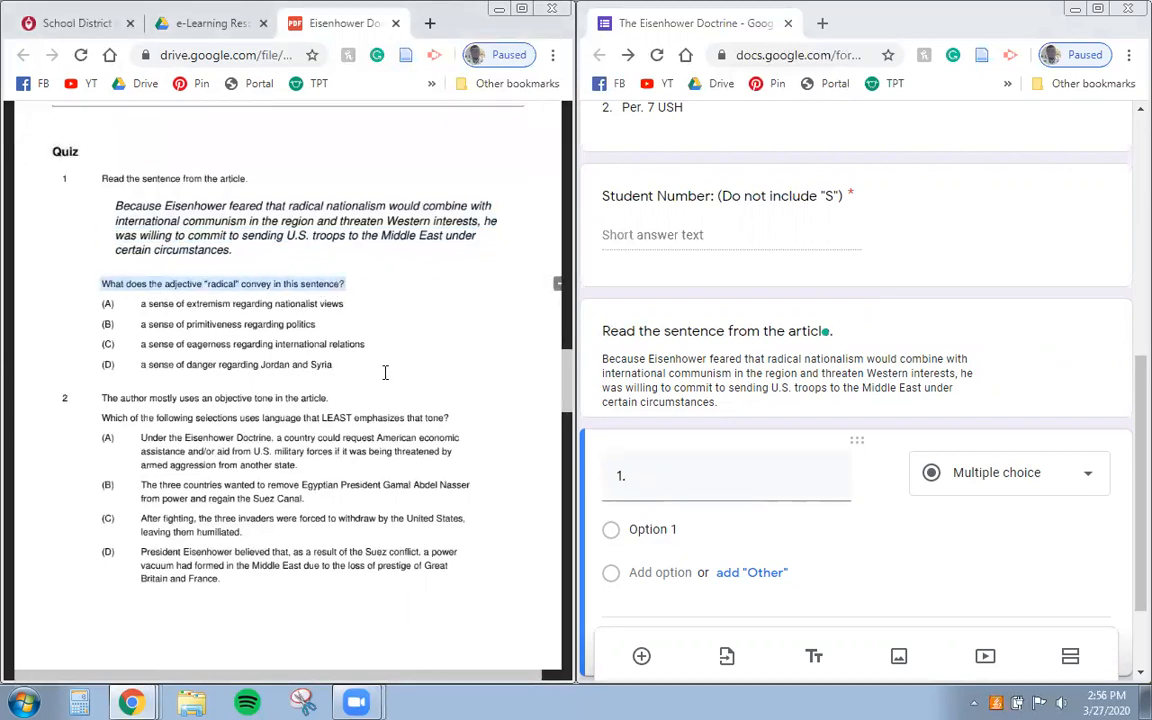
{"action": "left_click", "coordinate": [707, 487]}
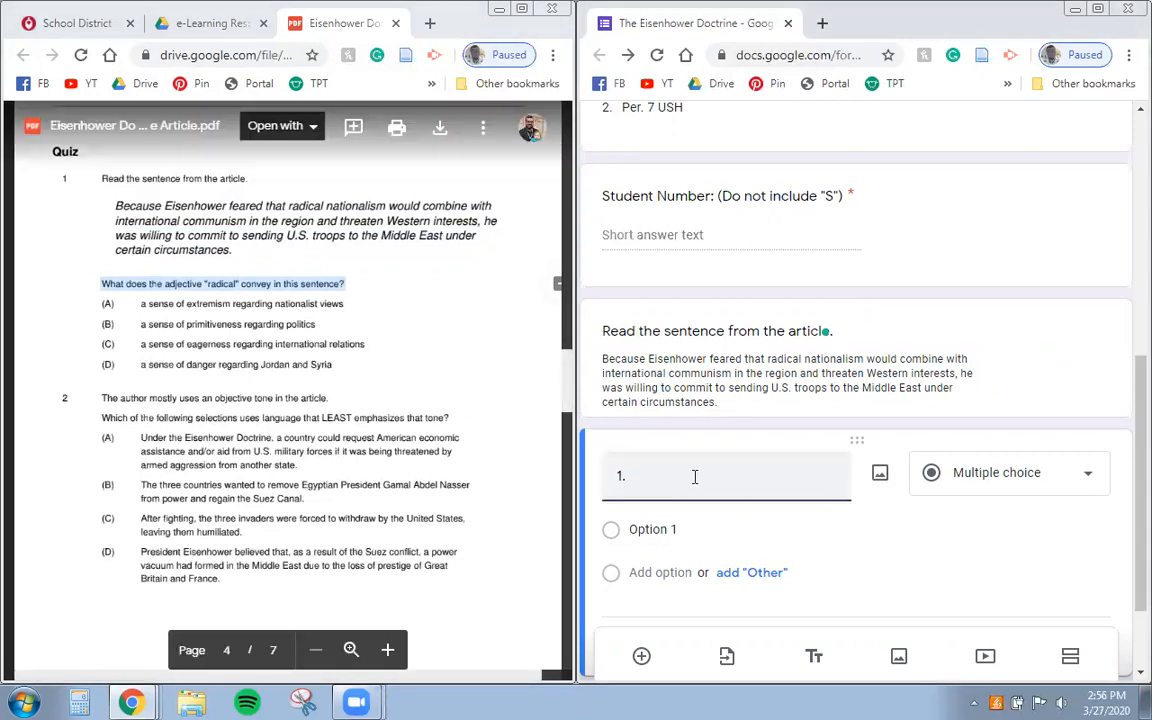
{"action": "type", "text": "What does the adjective \"radical\" convey in this sentence?"}
Copy the first two answer options from the PDF: "a sense of extremism regarding nationalist views" and "a sense of primitiveness regarding politics".
{"action": "scroll", "coordinate": [704, 516], "scroll_direction": "down", "scroll_amount": 3}
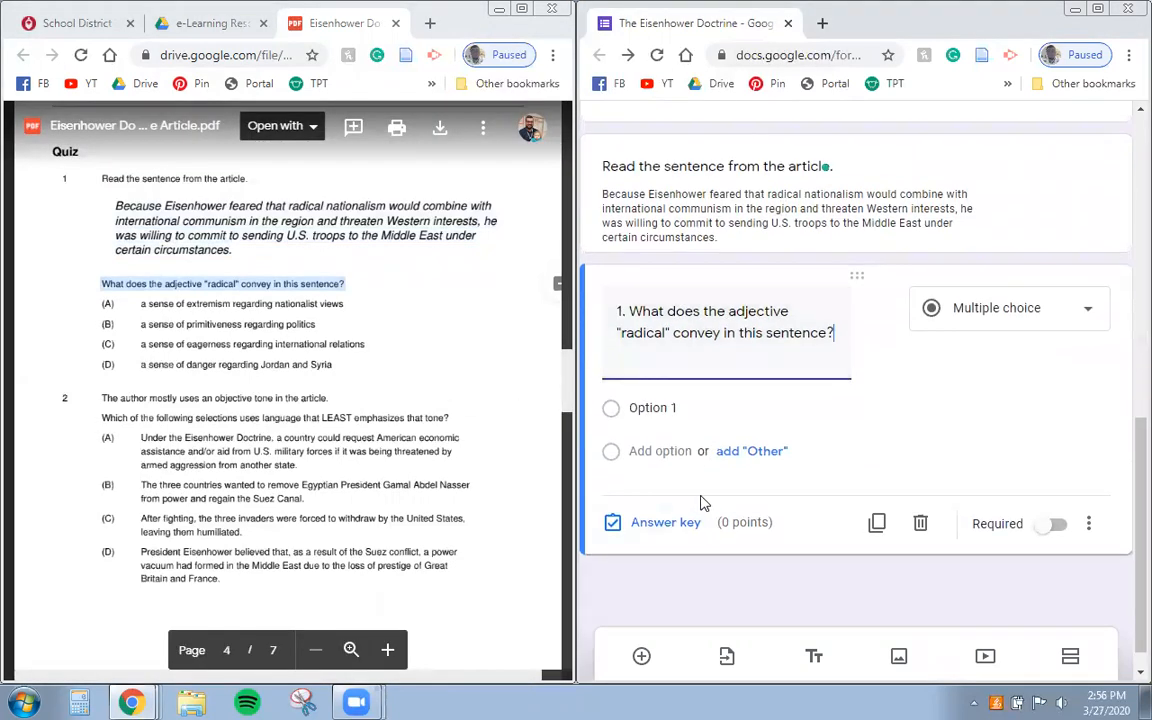
{"action": "left_click_drag", "start_coordinate": [142, 304], "coordinate": [326, 306]}
{"action": "key", "text": "ctrl+c"}
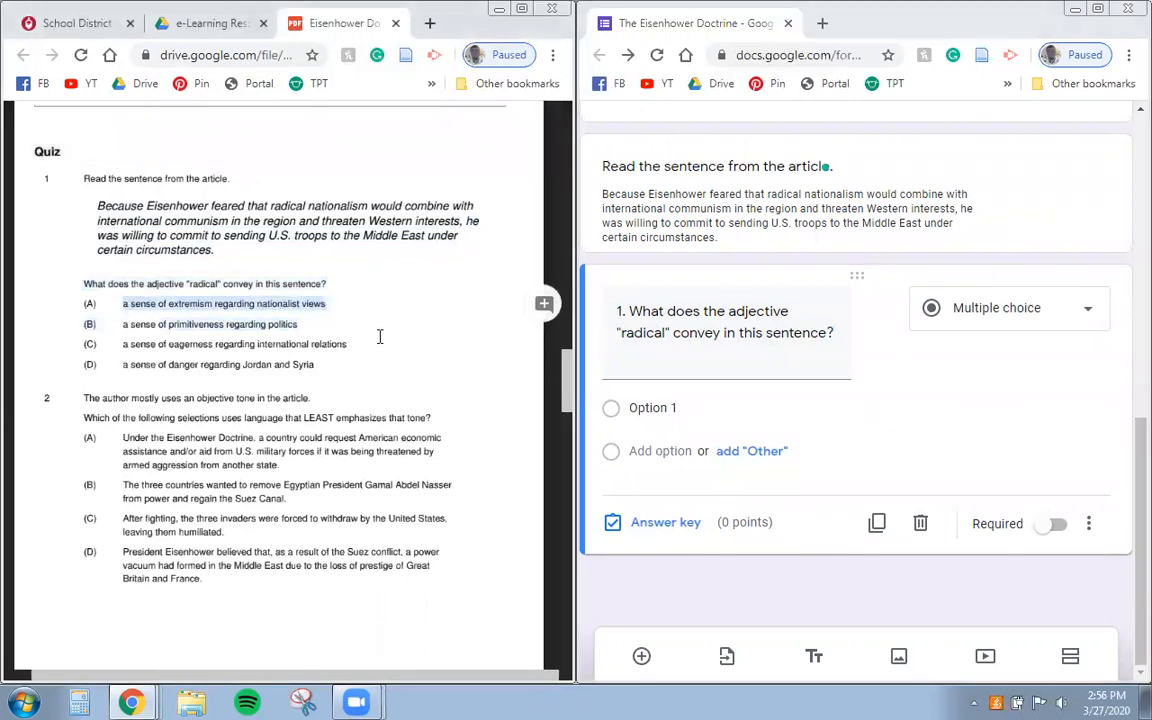
{"action": "left_click", "coordinate": [700, 414]}
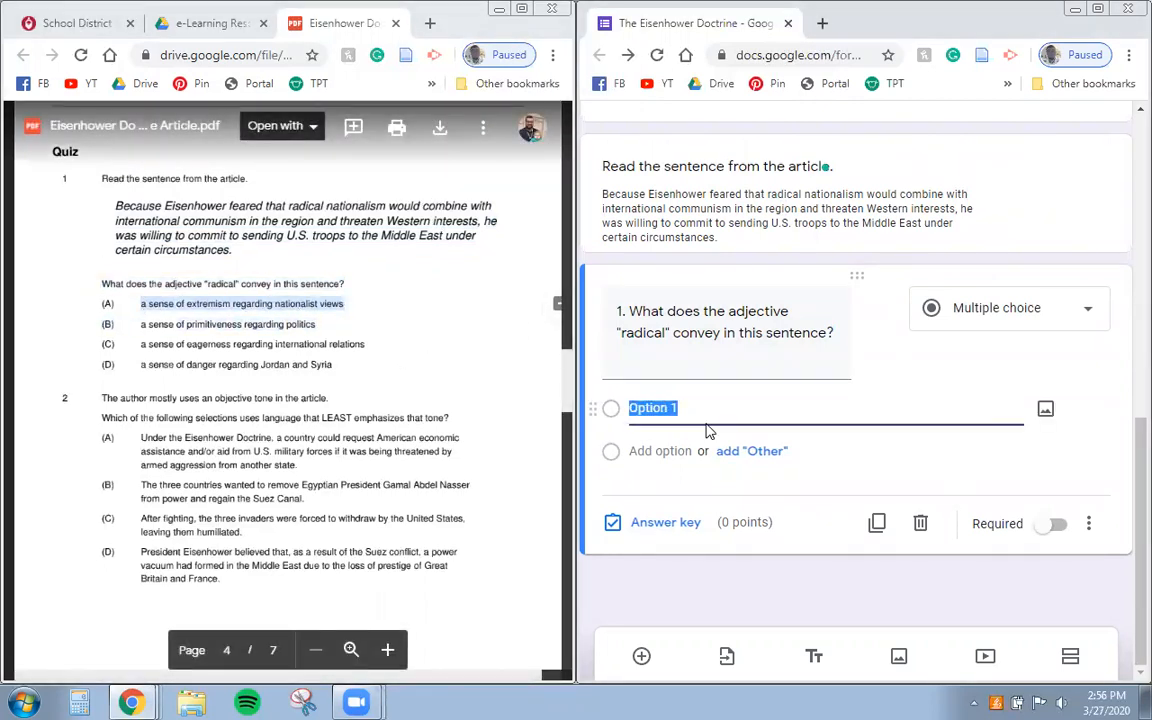
{"action": "key", "text": "ctrl+v"}
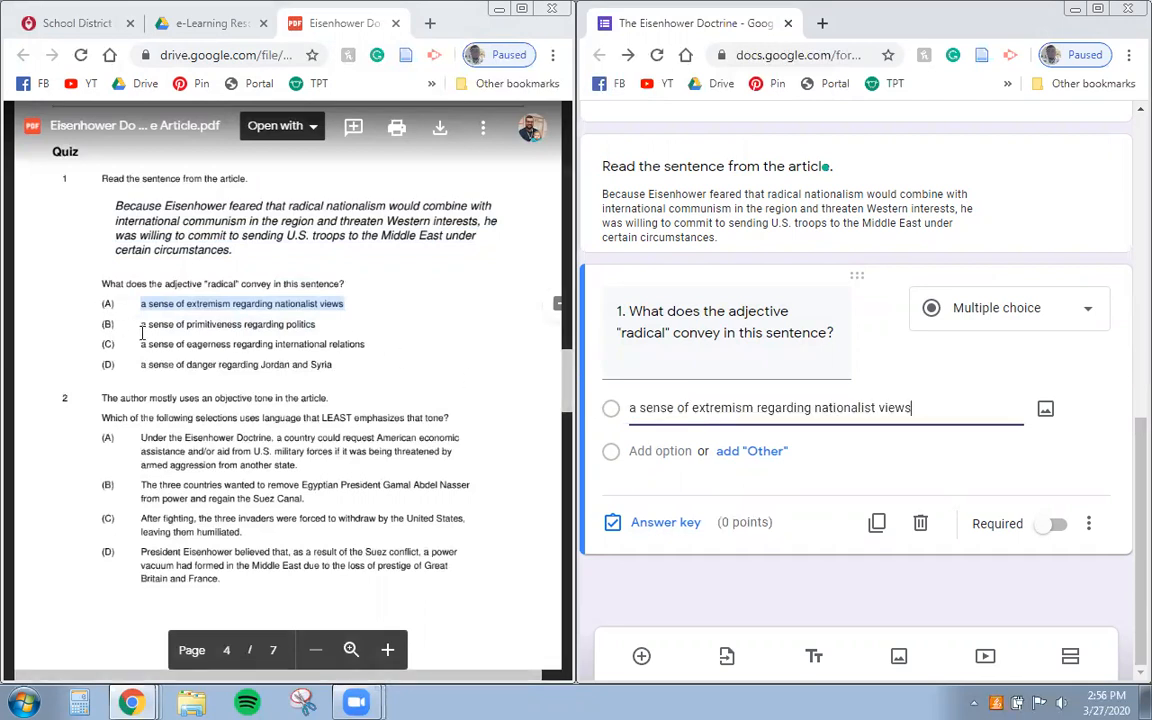
{"action": "left_click", "coordinate": [150, 328]}
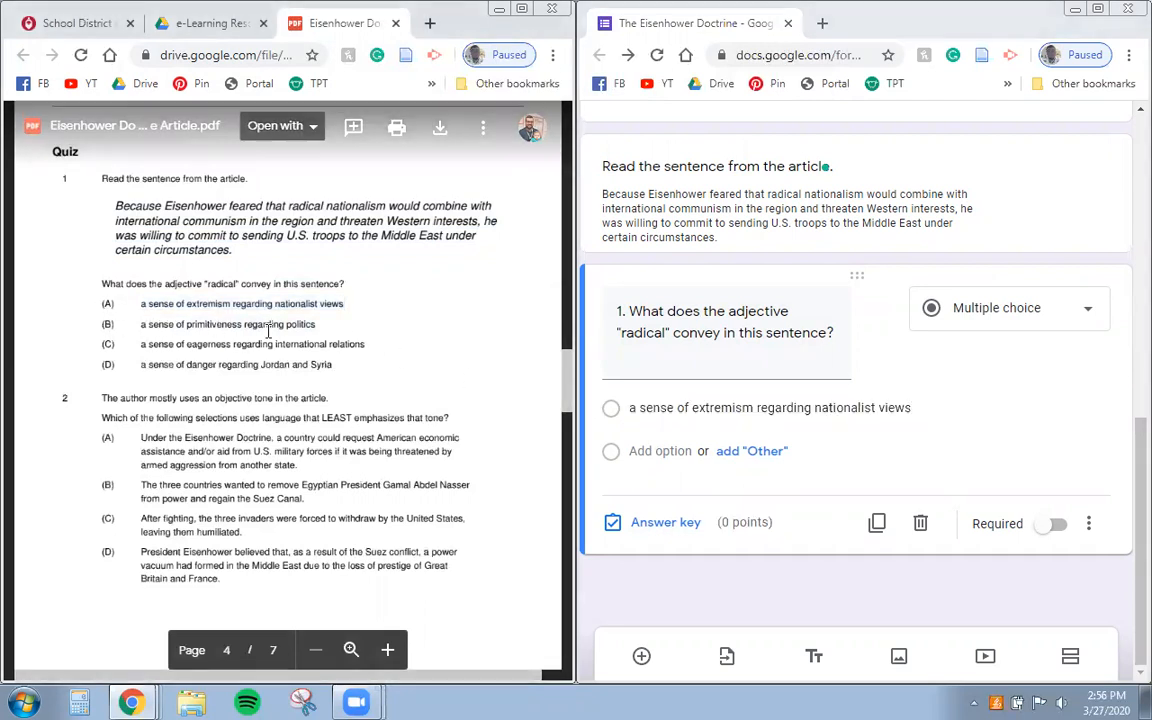
{"action": "left_click_drag", "start_coordinate": [304, 324], "coordinate": [120, 324]}
{"action": "key", "text": "ctrl+c"}
{"action": "left_click", "coordinate": [667, 449]}
{"action": "key", "text": "ctrl+v"}
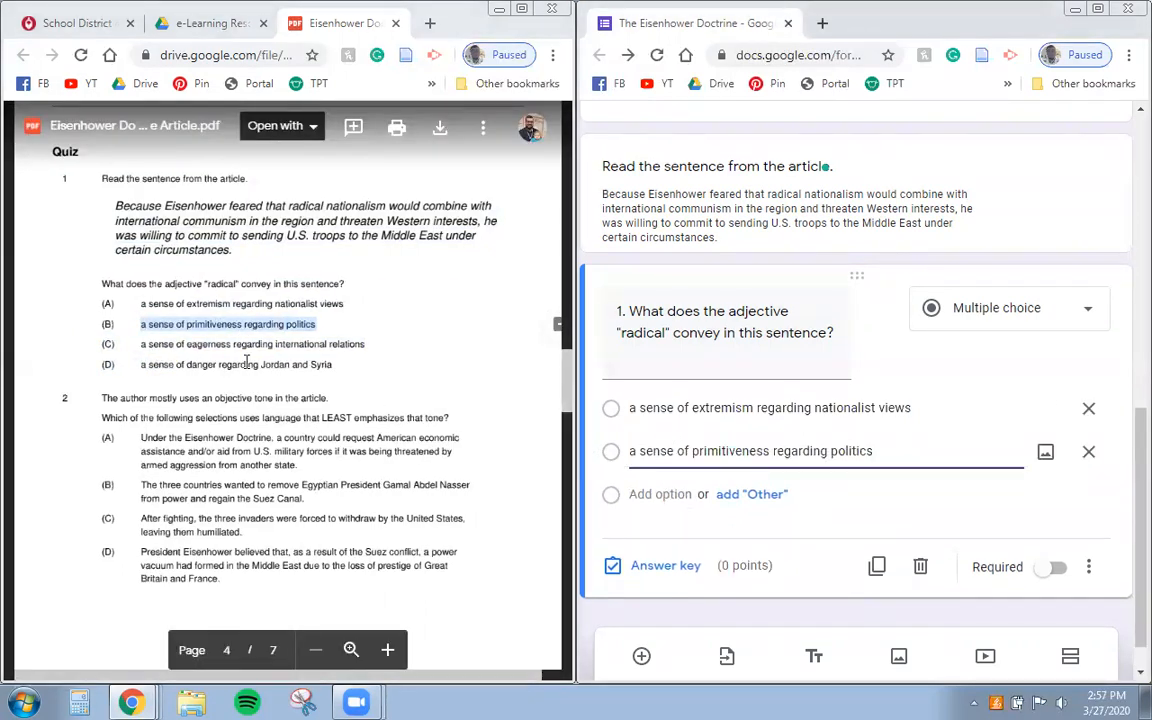
Copy the third and fourth answer options from the PDF: "a sense of eagerness regarding international relations" and "a sense of danger regarding Jordan and Syria".
{"action": "left_click_drag", "start_coordinate": [364, 344], "coordinate": [129, 347]}
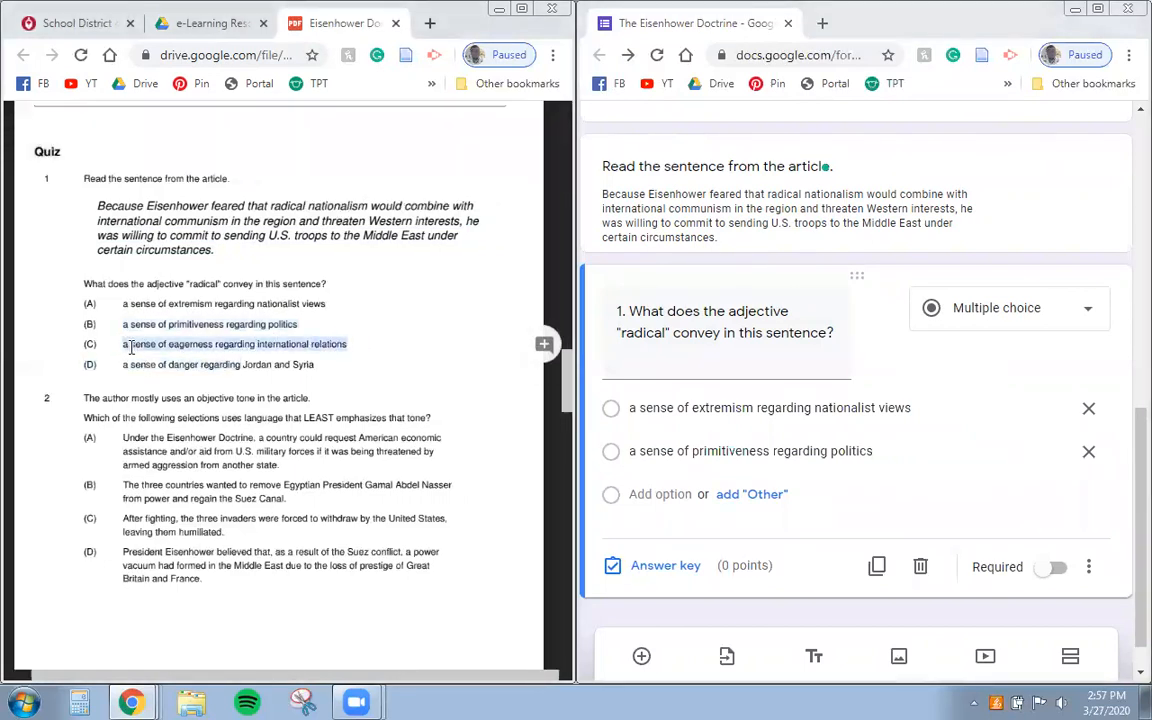
{"action": "key", "text": "ctrl+c"}
{"action": "left_click", "coordinate": [632, 497]}
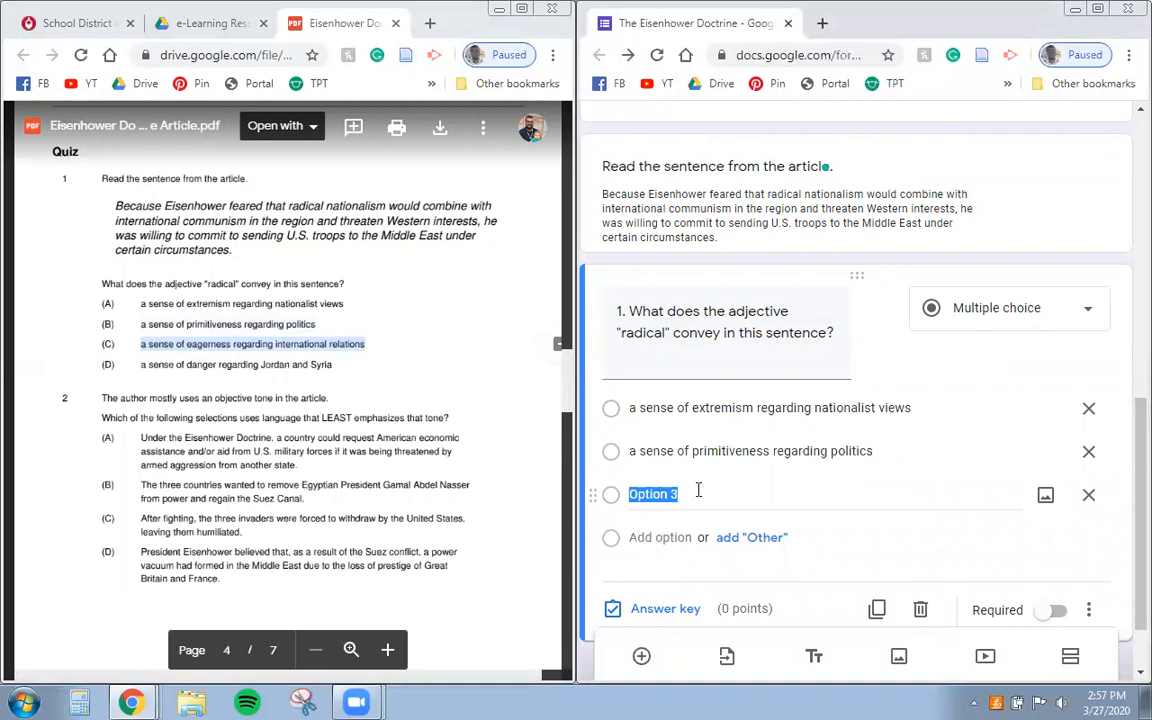
{"action": "key", "text": "ctrl+v"}
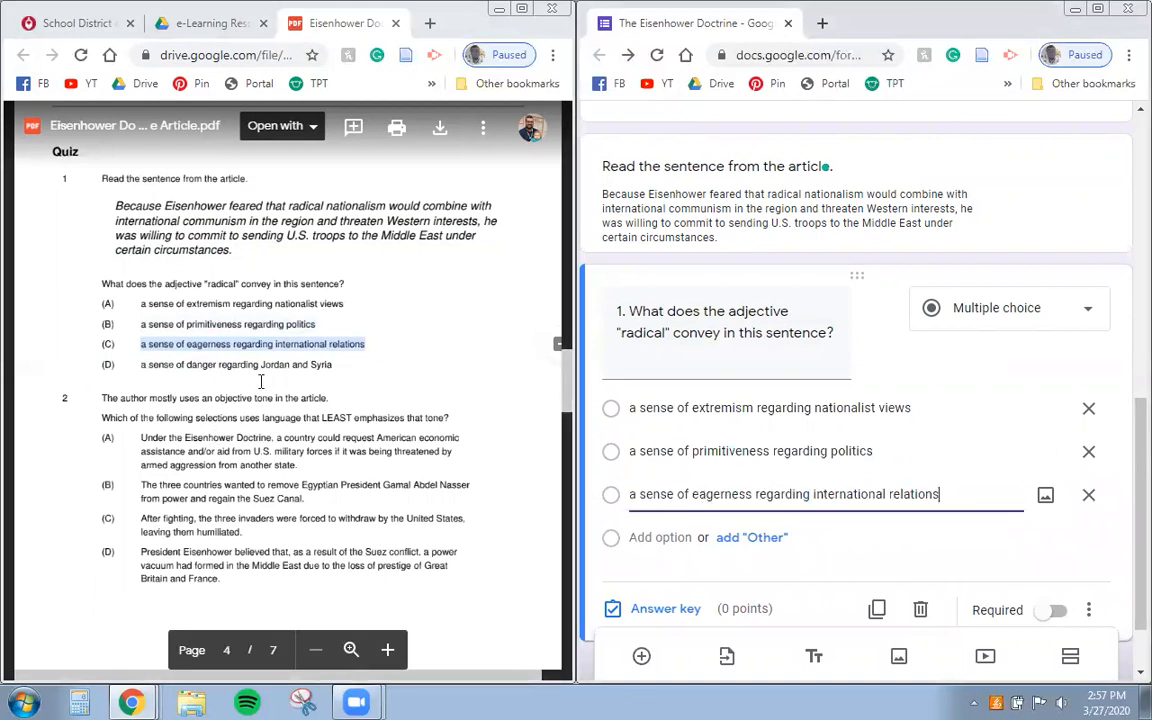
{"action": "left_click_drag", "start_coordinate": [330, 365], "coordinate": [137, 376]}
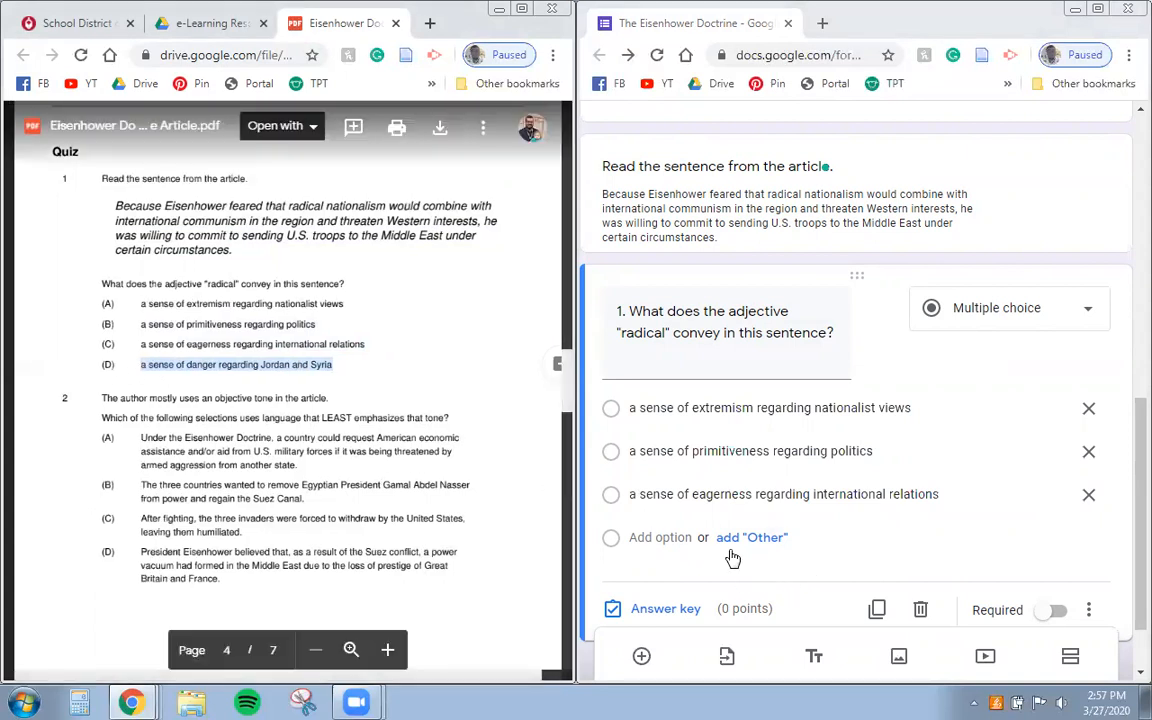
{"action": "left_click", "coordinate": [660, 537]}
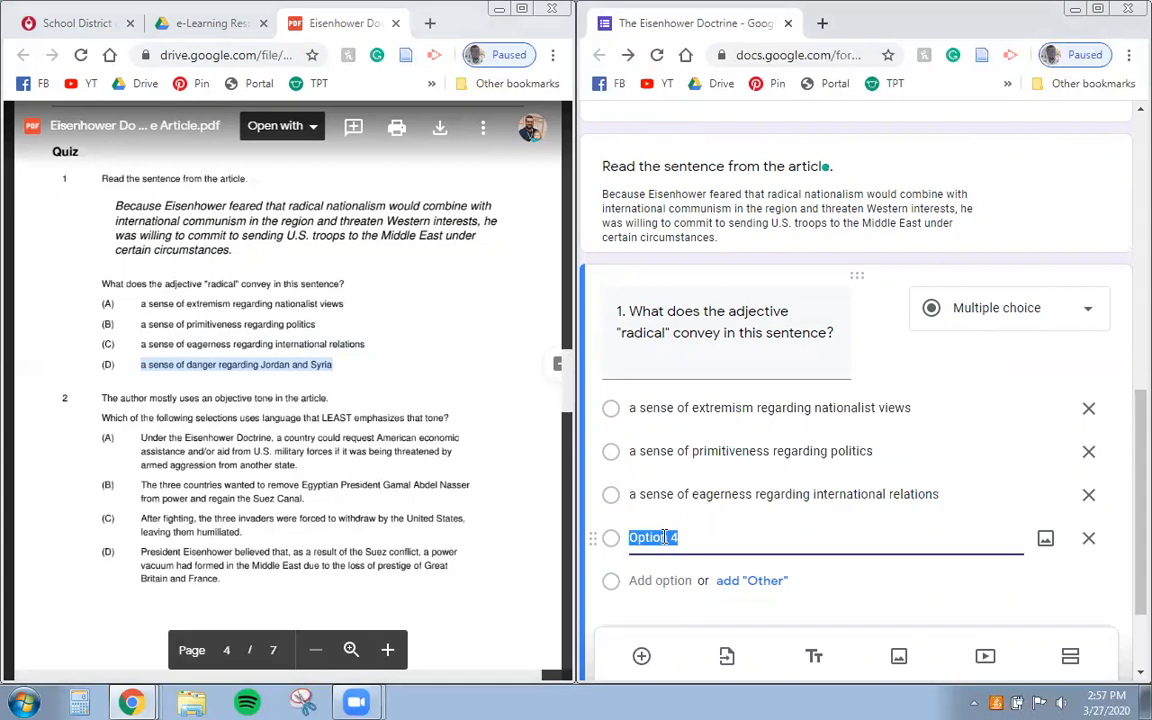
{"action": "key", "text": "ctrl+v"}
Using the PDF's answer key, mark "a sense of extremism regarding nationalist views" correct for 5 points, and make question 1 required.
{"action": "scroll", "coordinate": [874, 600], "scroll_direction": "down", "scroll_amount": 1}
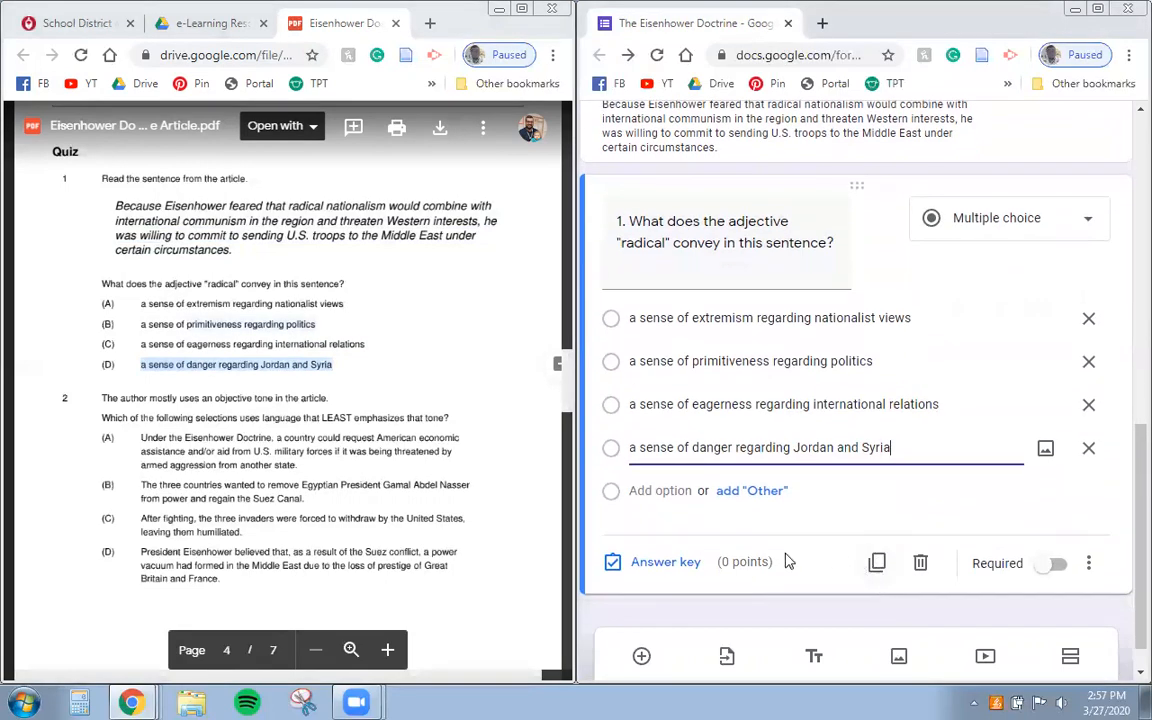
{"action": "scroll", "coordinate": [336, 430], "scroll_direction": "down", "scroll_amount": 15}
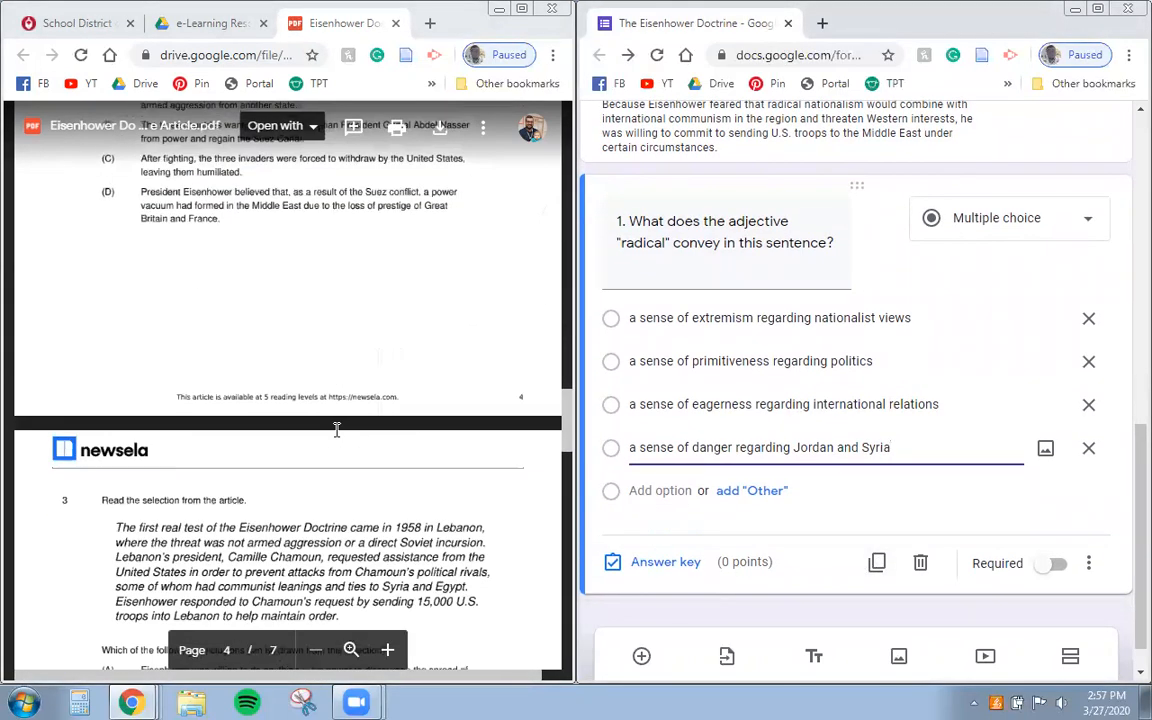
{"action": "scroll", "coordinate": [336, 430], "scroll_direction": "down", "scroll_amount": 3}
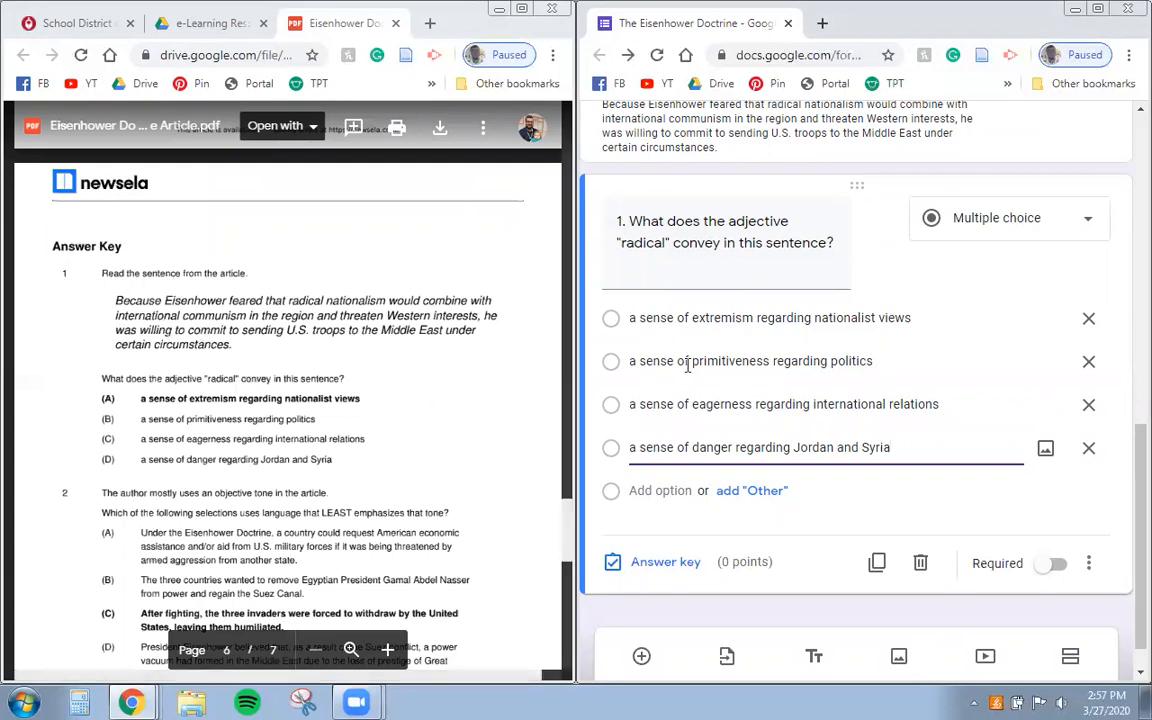
{"action": "left_click", "coordinate": [666, 566]}
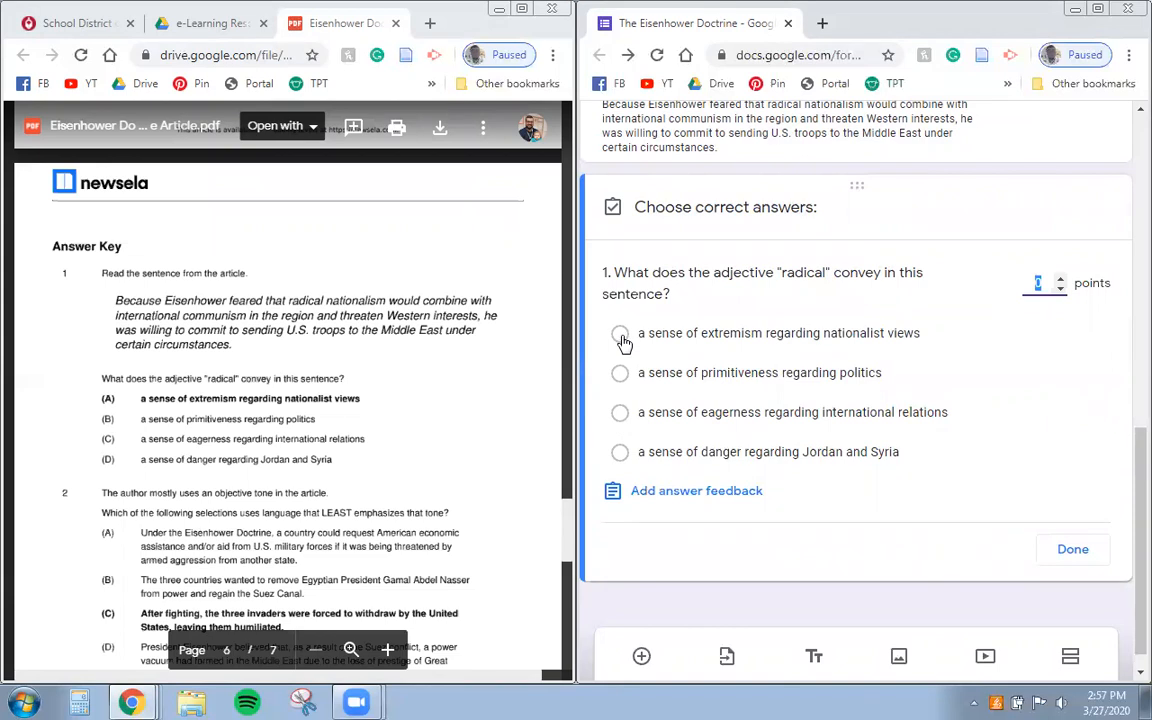
{"action": "left_click", "coordinate": [620, 336]}
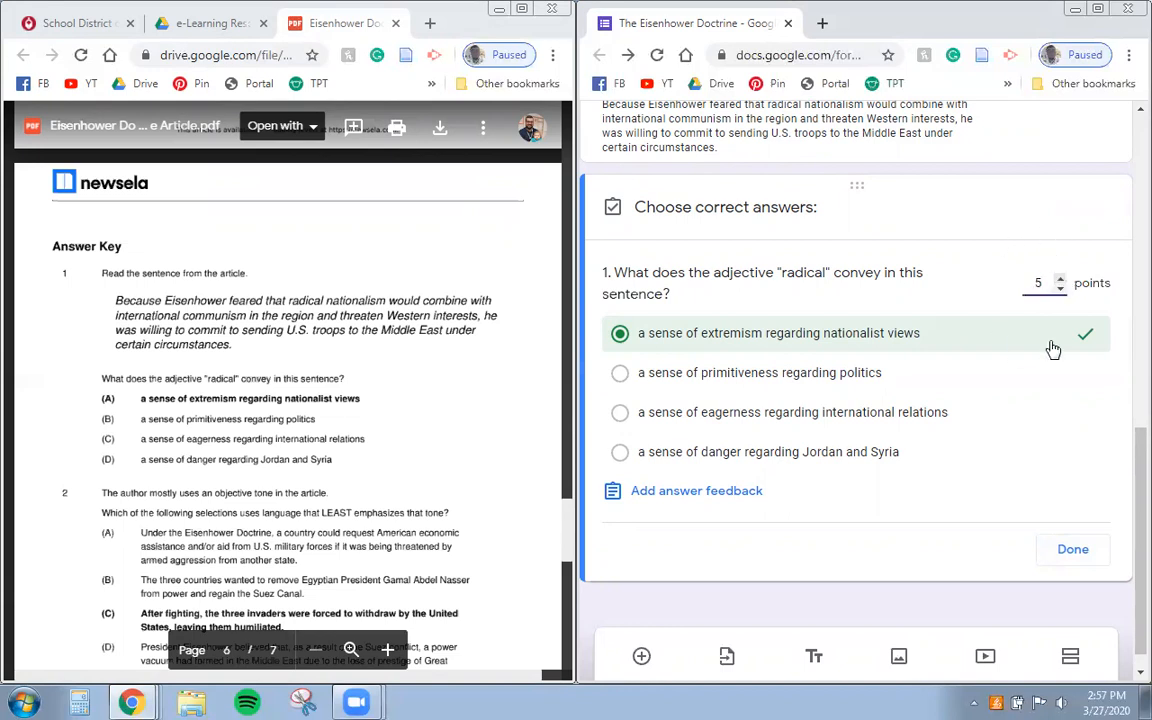
{"action": "left_click", "coordinate": [1084, 558]}
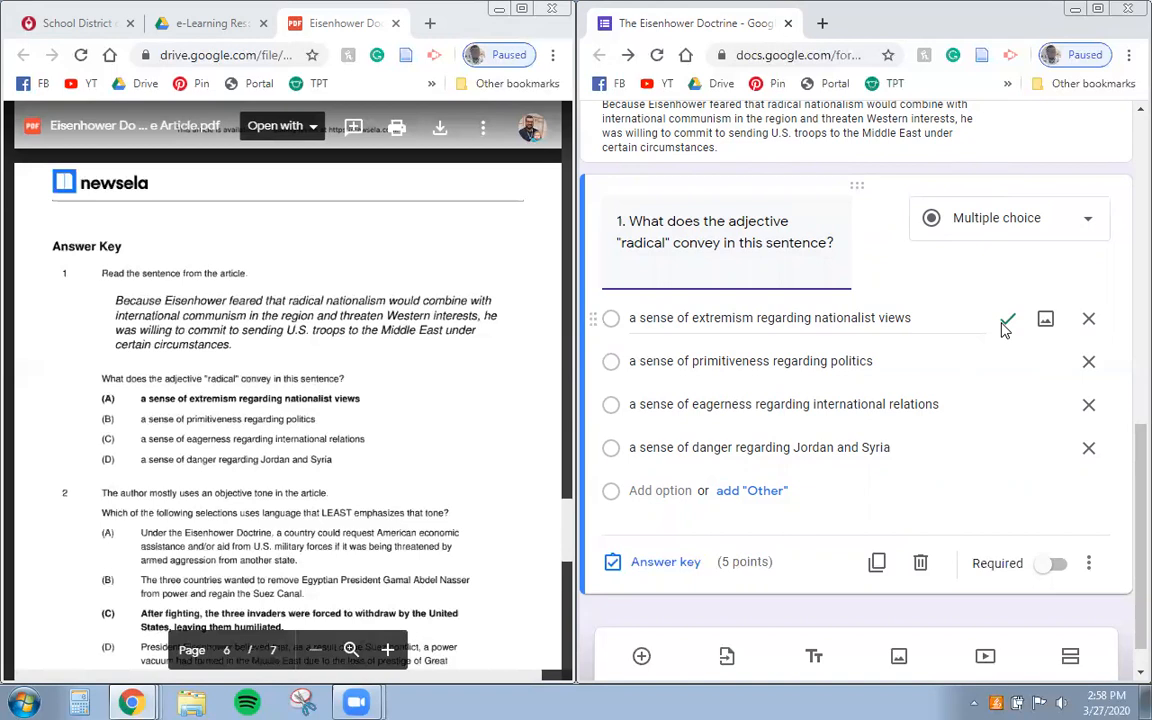
{"action": "left_click", "coordinate": [1048, 565]}
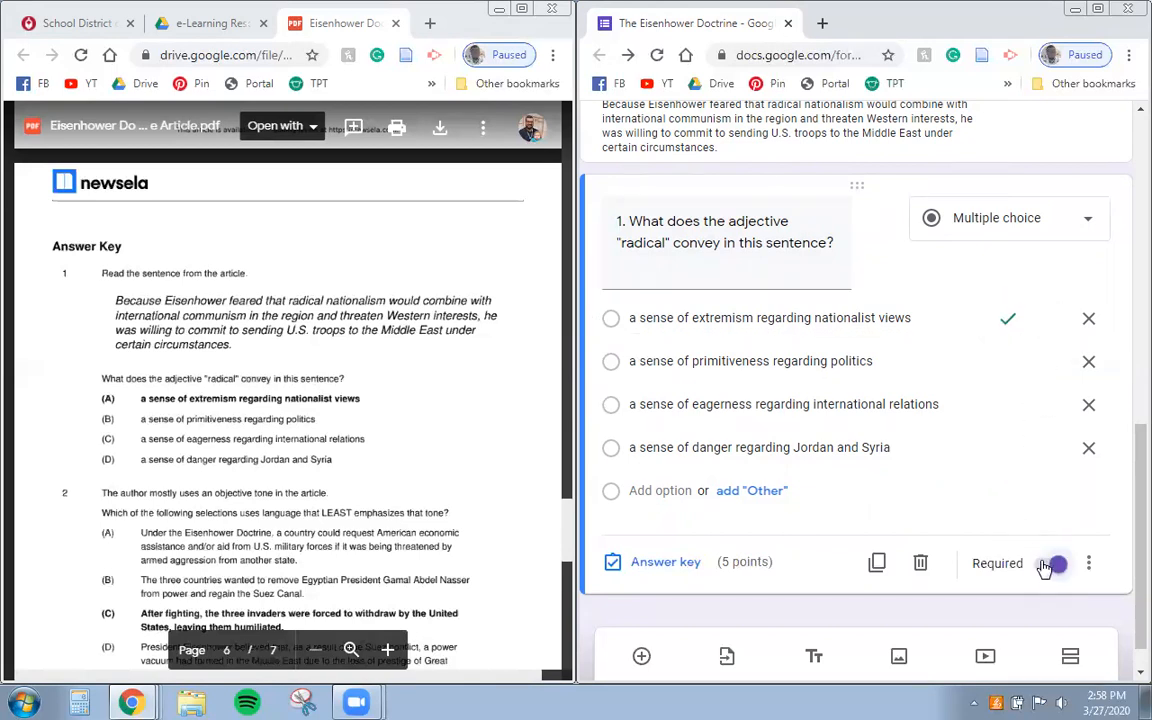
Maximize the form window and open the respondent preview of the form.
{"action": "left_click", "coordinate": [1097, 10]}
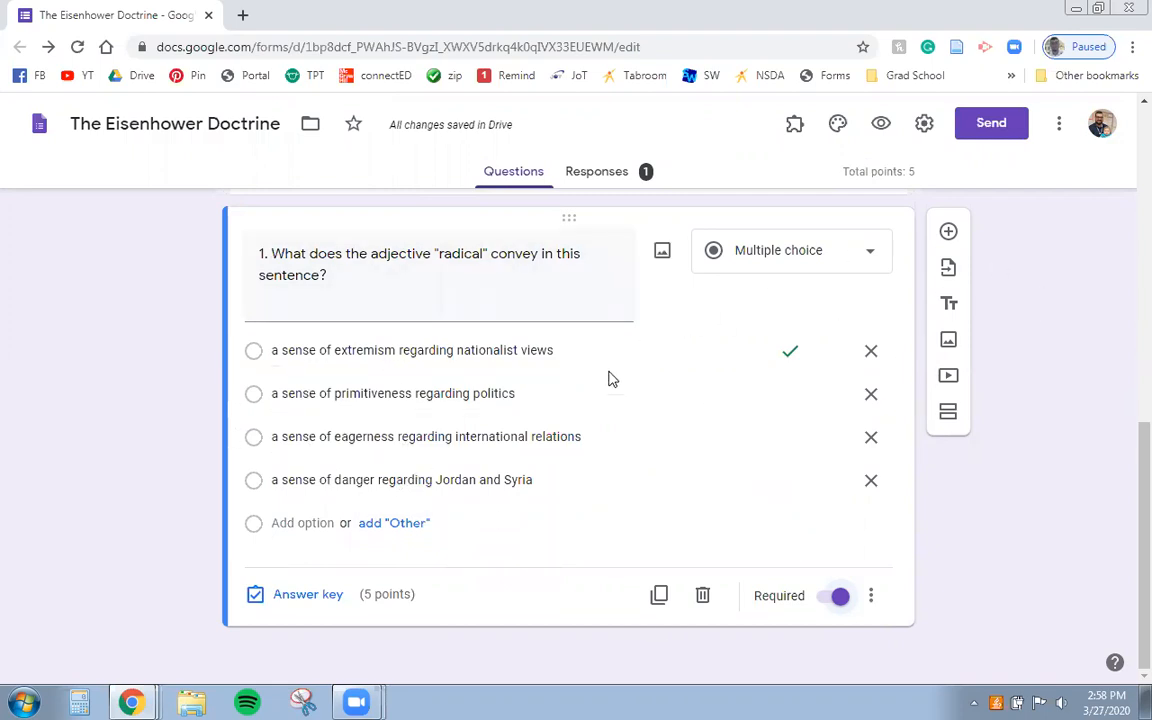
{"action": "scroll", "coordinate": [815, 388], "scroll_direction": "up", "scroll_amount": 10}
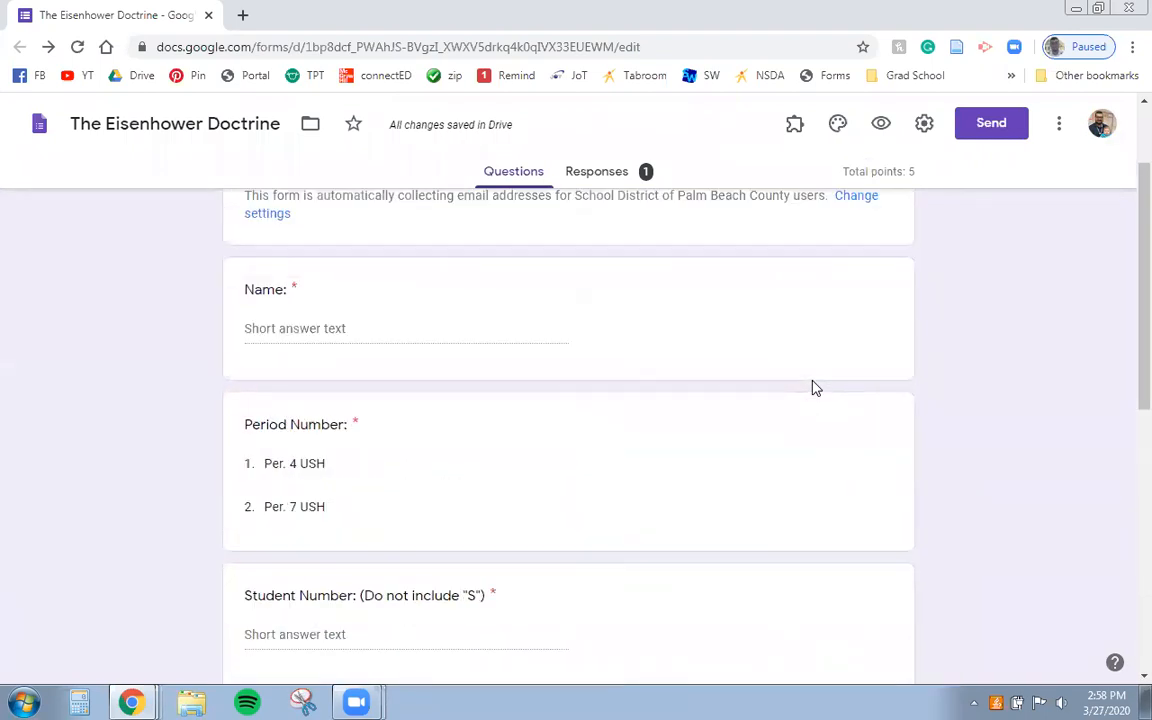
{"action": "scroll", "coordinate": [815, 388], "scroll_direction": "up", "scroll_amount": 2}
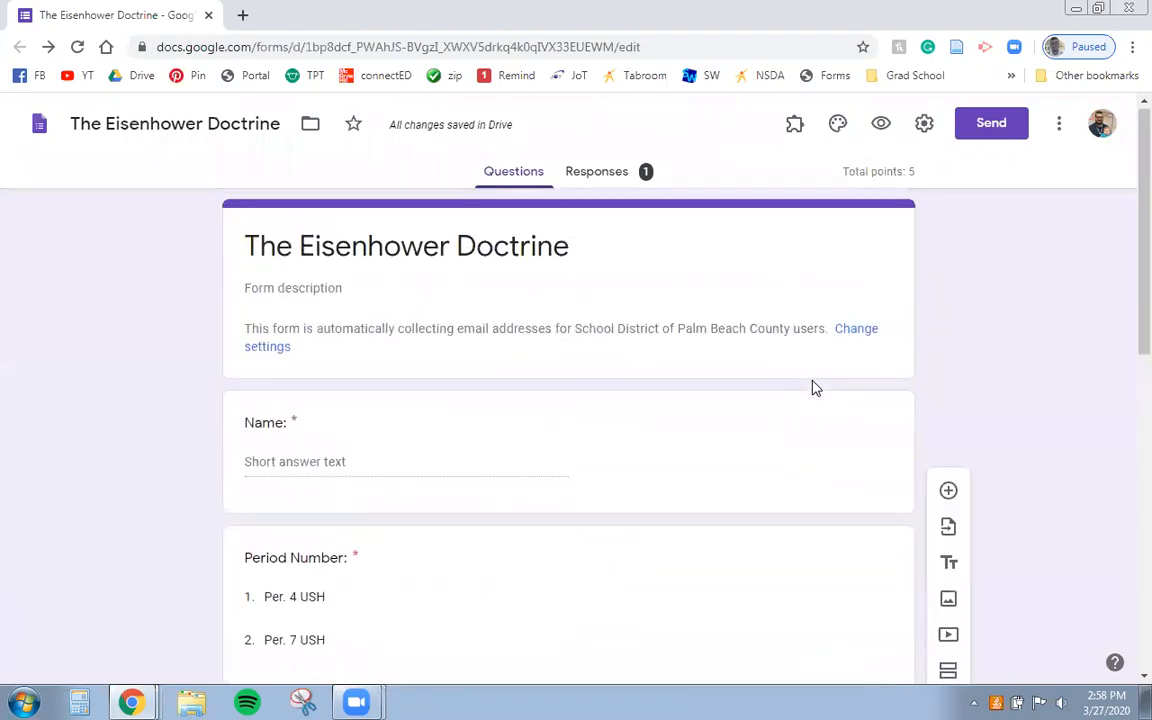
{"action": "left_click", "coordinate": [883, 128]}
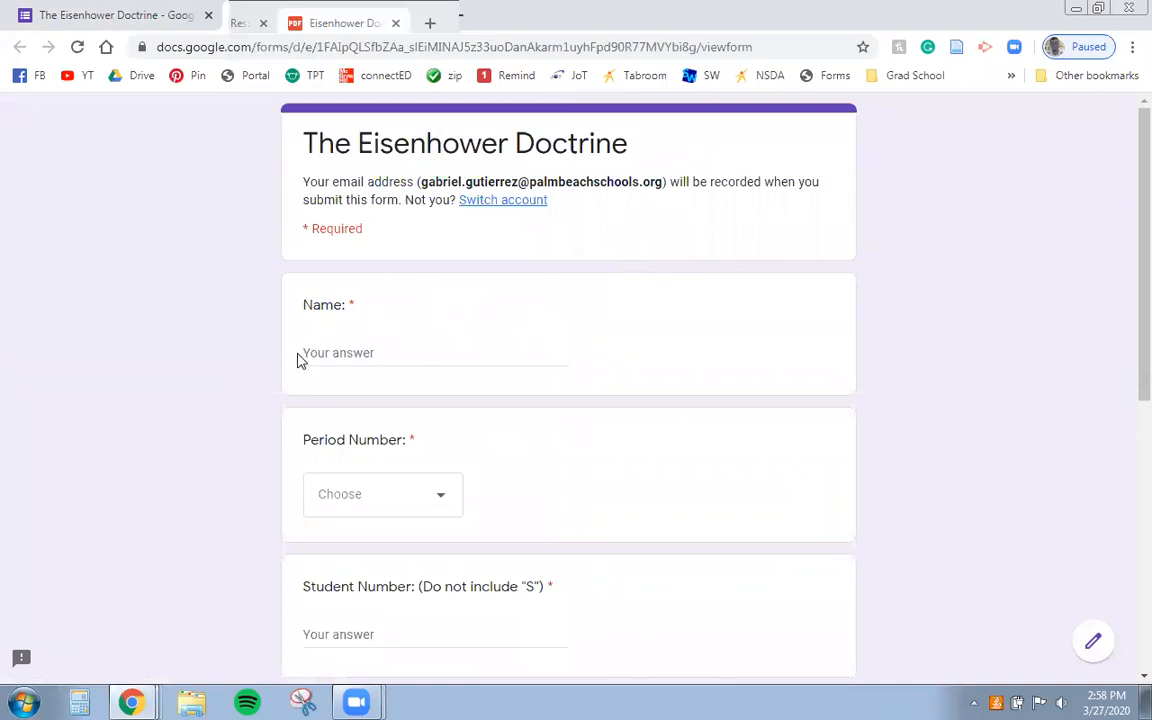
Fill in the preview's identification questions: choose Per. 4 USH, and enter the respondent's name and student number.
{"action": "left_click", "coordinate": [380, 506]}
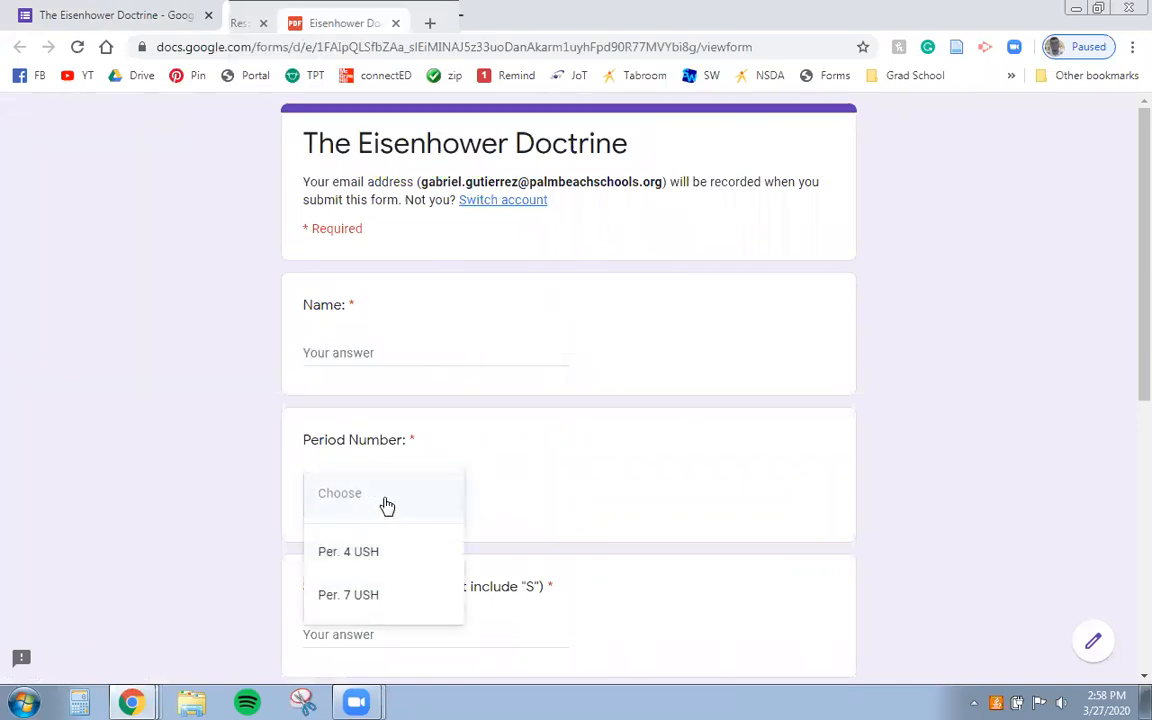
{"action": "left_click", "coordinate": [363, 562]}
{"action": "left_click", "coordinate": [368, 360]}
{"action": "type", "text": "Mr. G"}
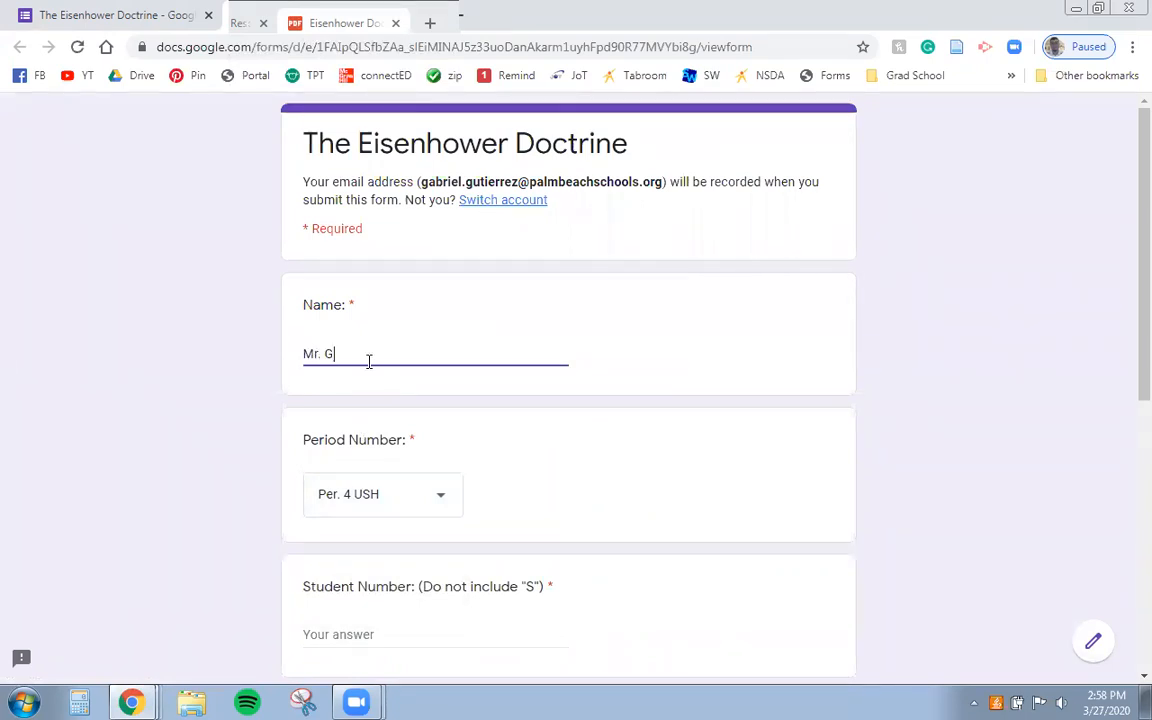
{"action": "scroll", "coordinate": [478, 450], "scroll_direction": "down", "scroll_amount": 3}
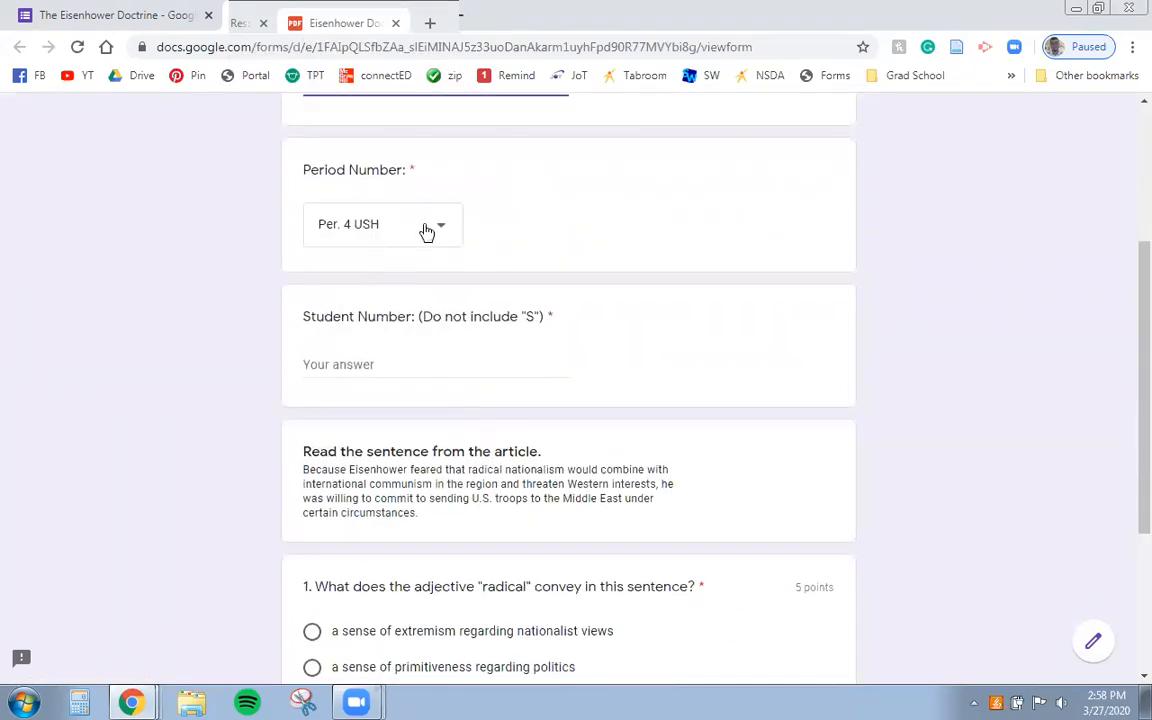
{"action": "left_click", "coordinate": [376, 361]}
{"action": "type", "text": "1234567"}
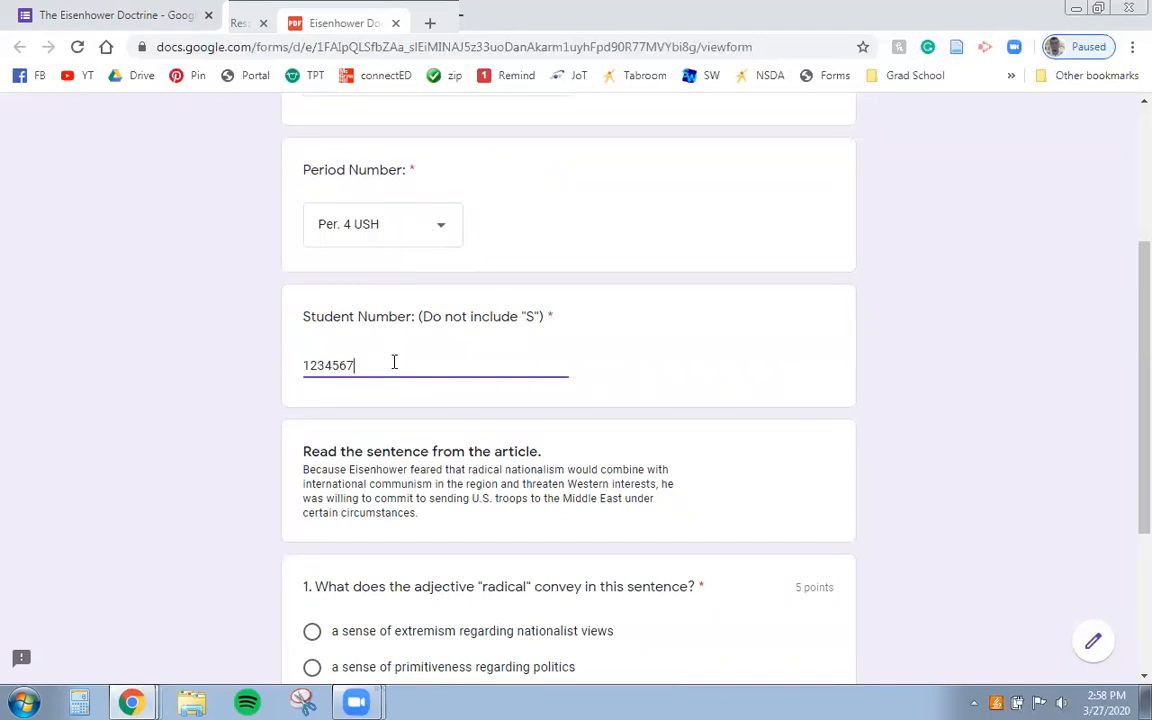
{"action": "scroll", "coordinate": [610, 378], "scroll_direction": "down", "scroll_amount": 2}
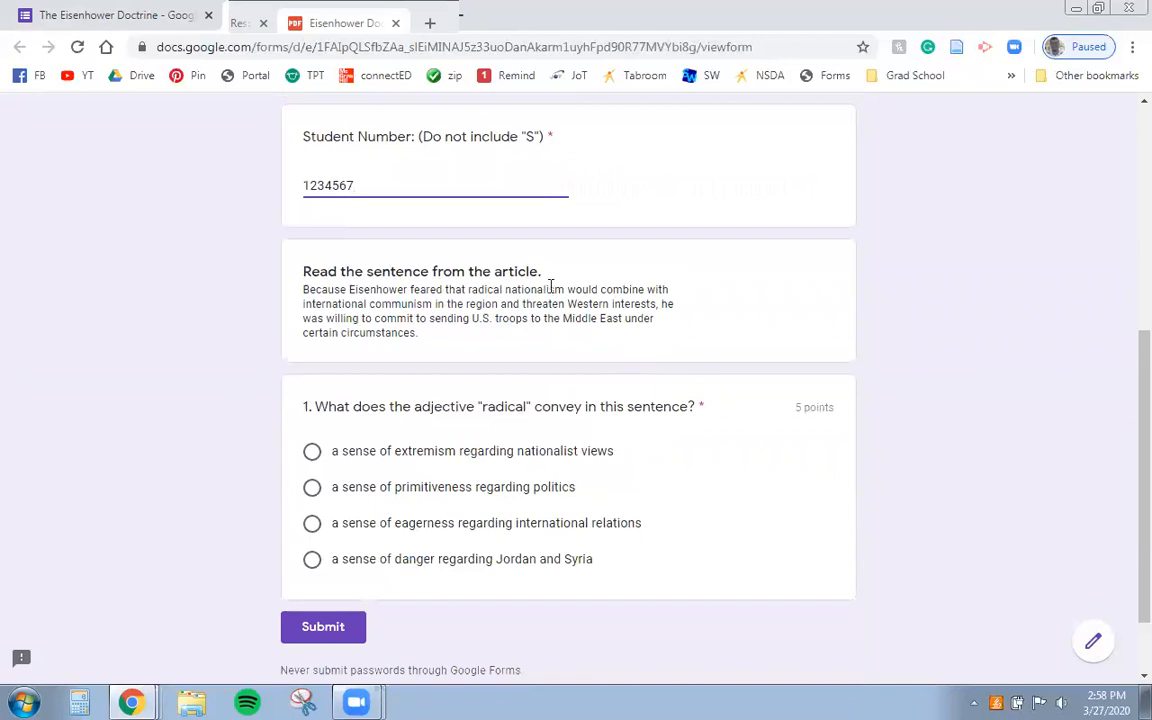
Submit the preview with "a sense of extremism regarding nationalist views" as the answer to question 1, and view the resulting score.
{"action": "left_click_drag", "start_coordinate": [297, 280], "coordinate": [455, 325]}
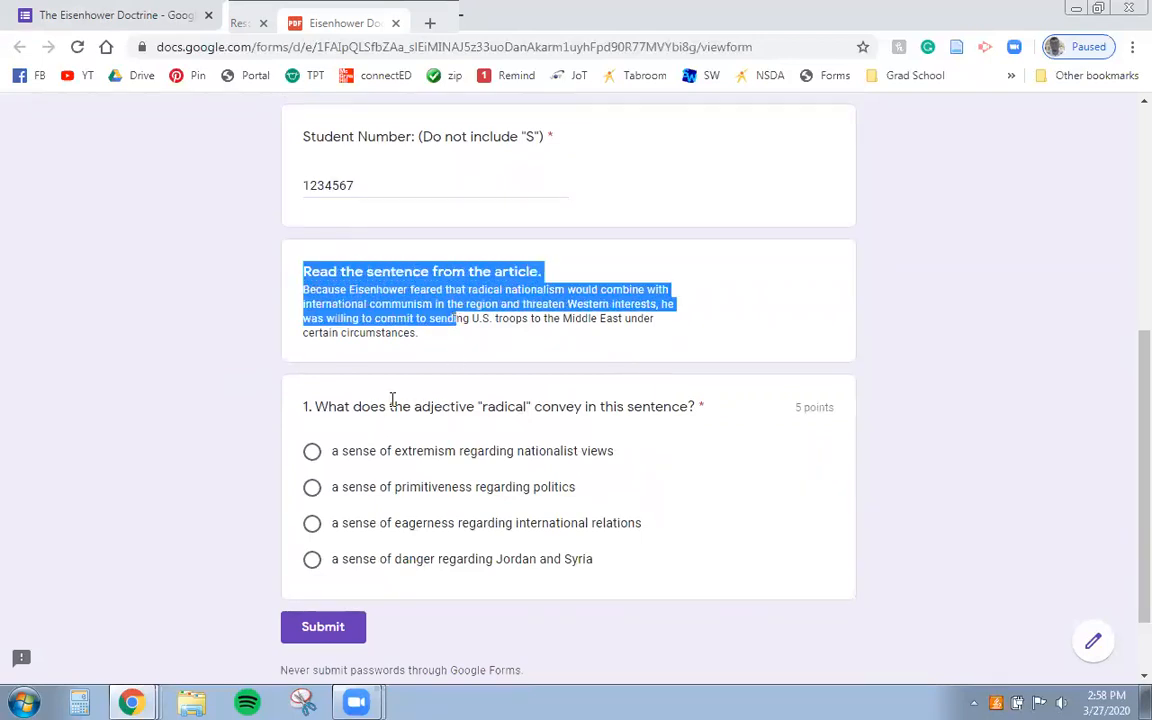
{"action": "left_click", "coordinate": [586, 466]}
{"action": "left_click", "coordinate": [586, 465]}
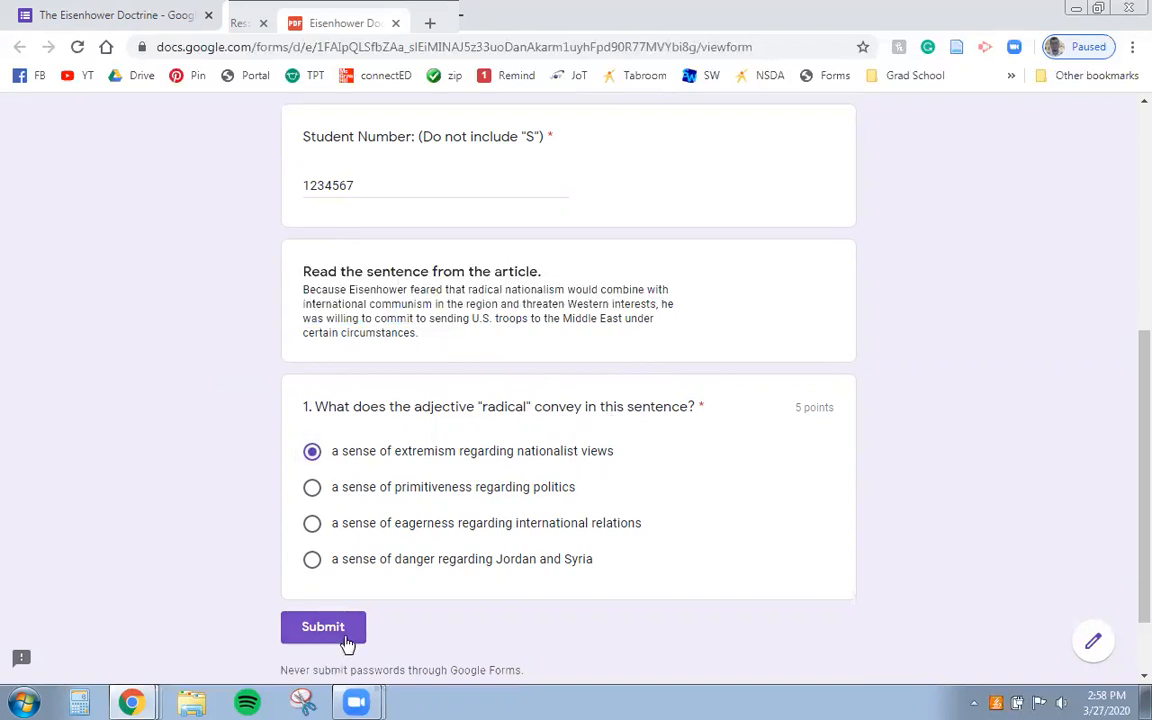
{"action": "left_click", "coordinate": [345, 641]}
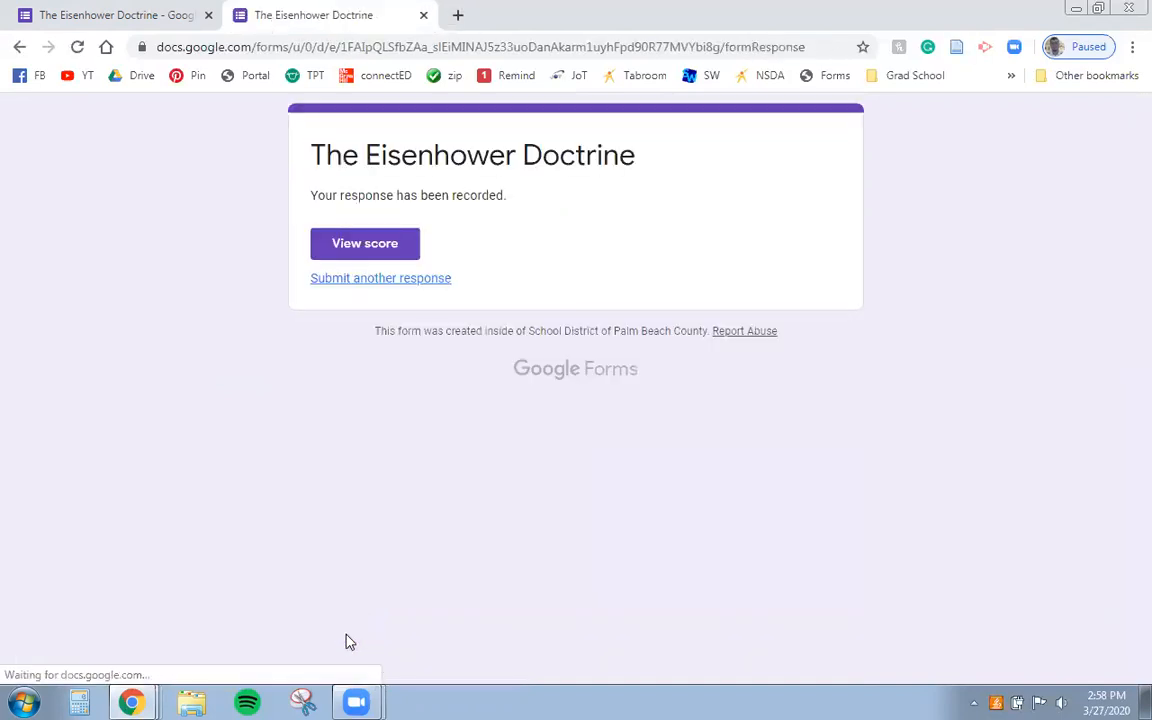
{"action": "left_click", "coordinate": [365, 250]}
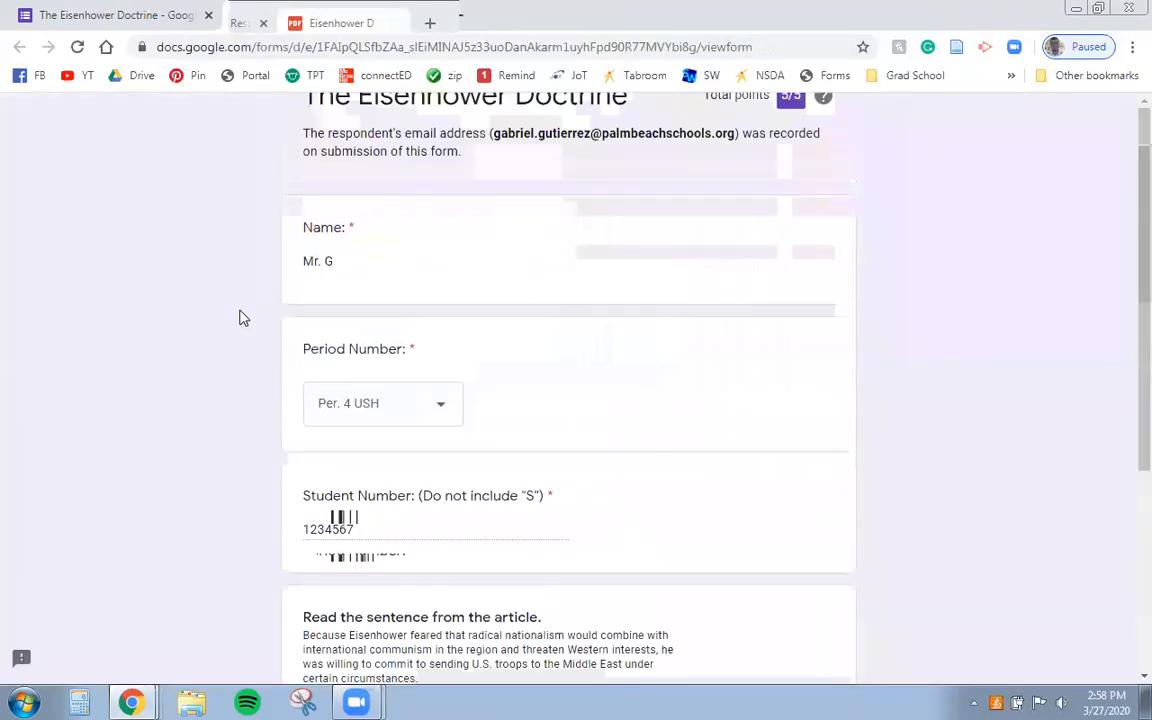
{"action": "scroll", "coordinate": [239, 318], "scroll_direction": "up", "scroll_amount": 1}
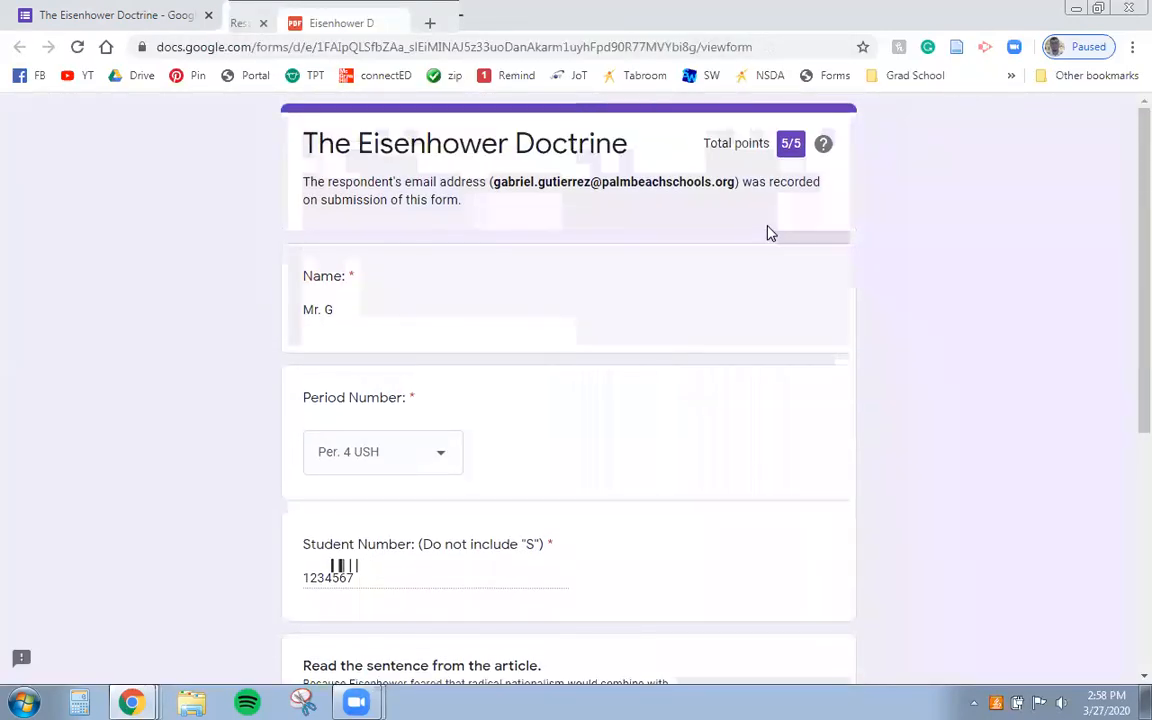
Return to the form editor and change the form's theme color to the red-orange swatch.
{"action": "left_click", "coordinate": [85, 10]}
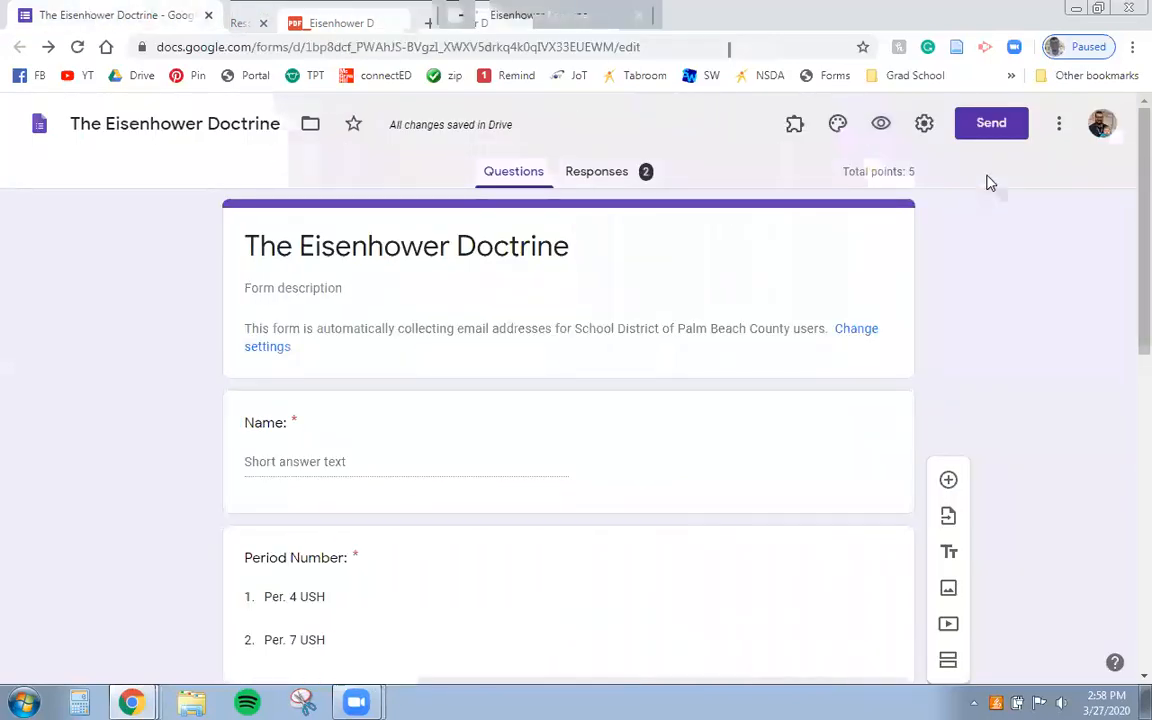
{"action": "left_click", "coordinate": [839, 127]}
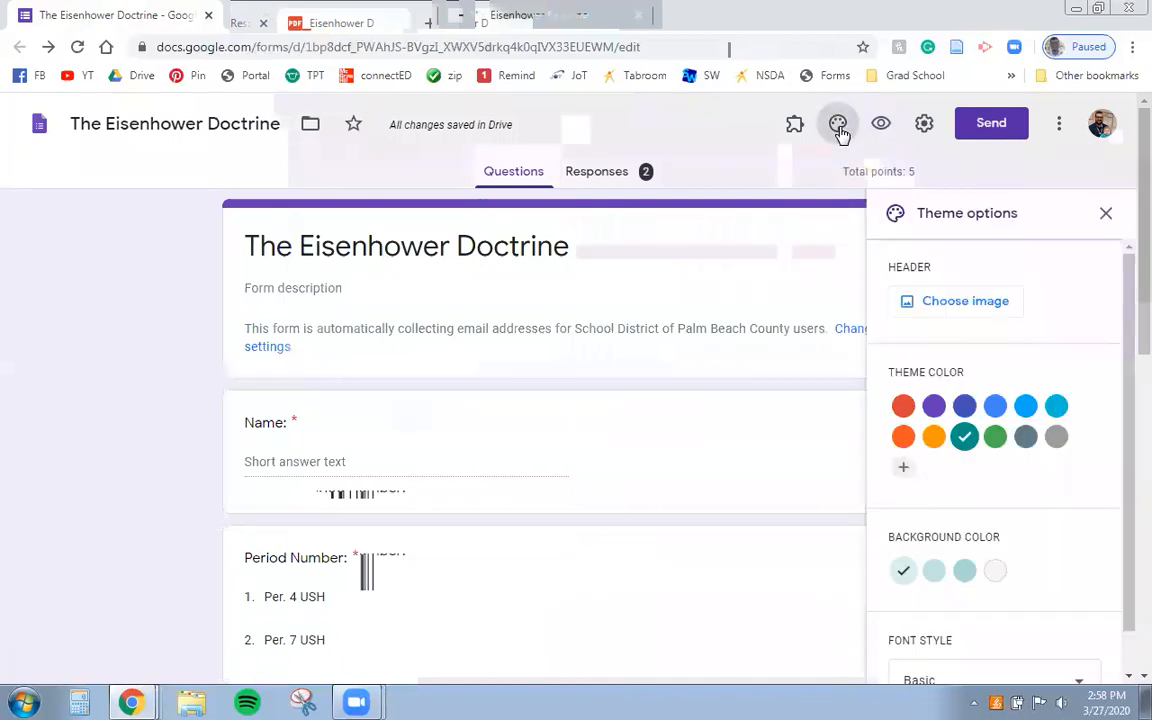
{"action": "left_click", "coordinate": [964, 436]}
{"action": "left_click", "coordinate": [906, 439]}
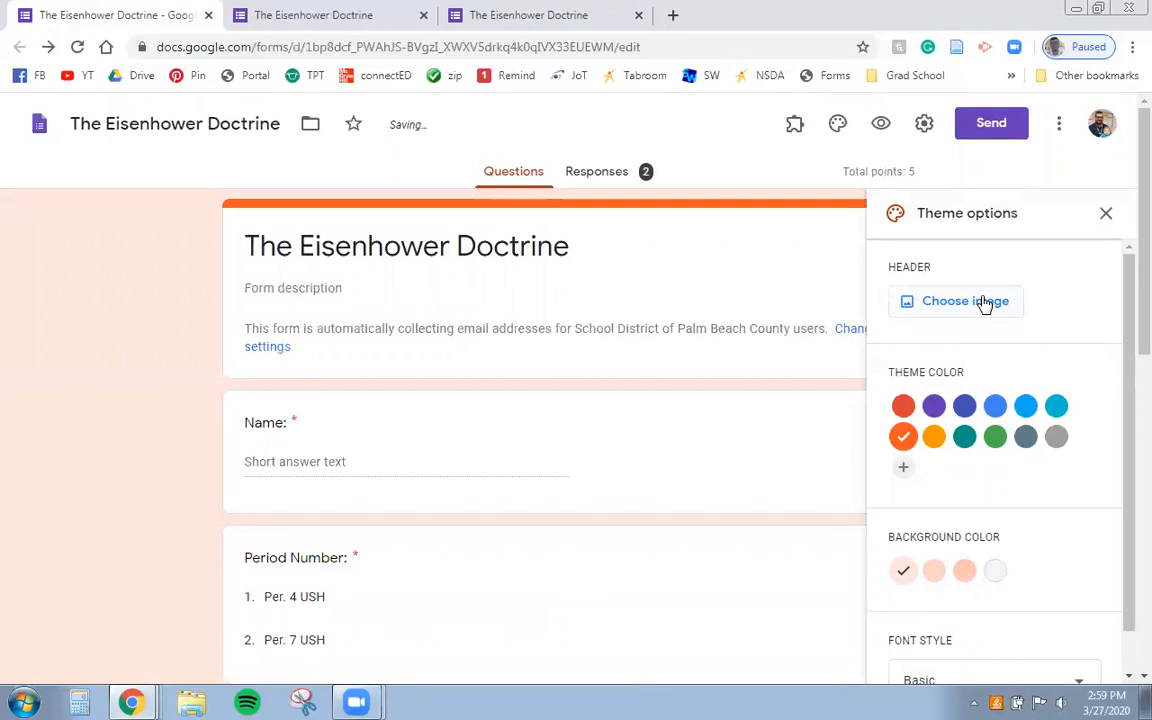
{"action": "scroll", "coordinate": [931, 395], "scroll_direction": "down", "scroll_amount": 5}
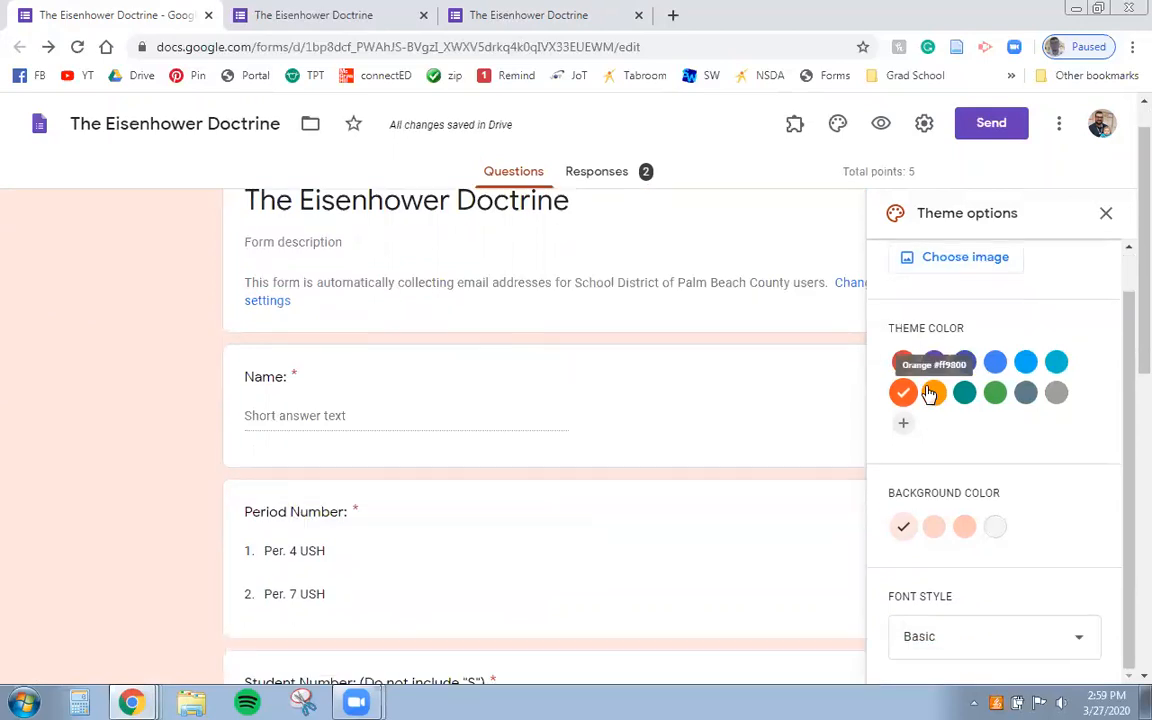
{"action": "scroll", "coordinate": [879, 418], "scroll_direction": "up", "scroll_amount": 1}
{"action": "scroll", "coordinate": [805, 380], "scroll_direction": "up", "scroll_amount": 5}
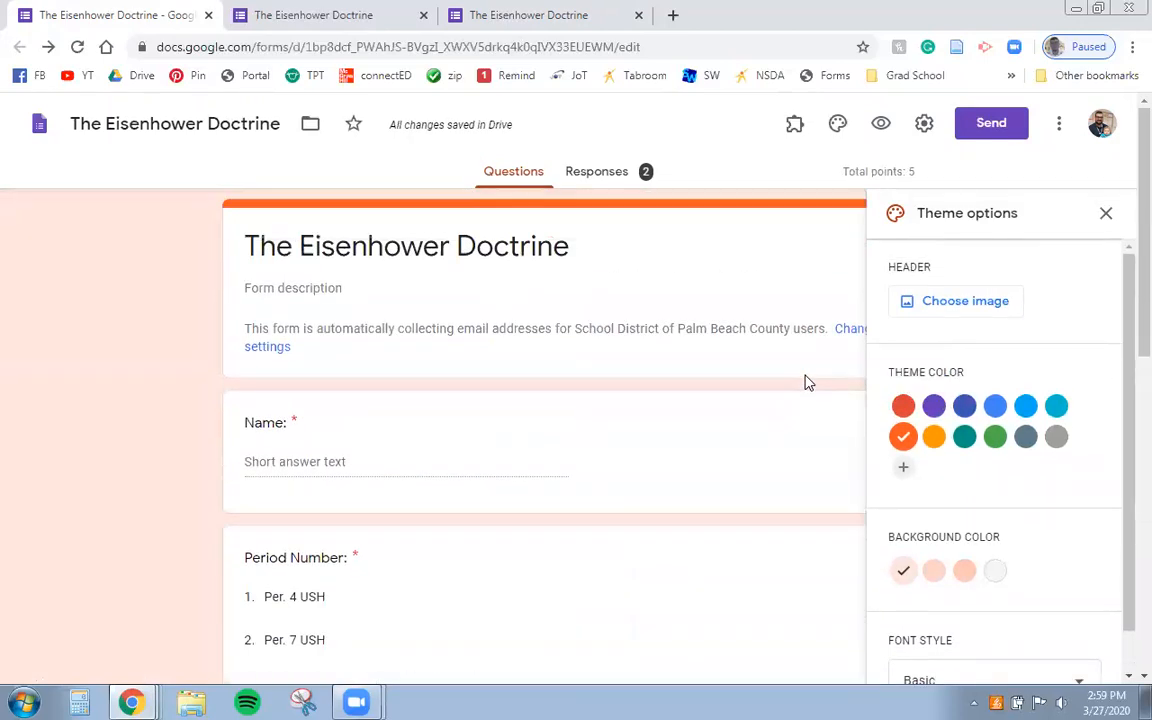
{"action": "left_click", "coordinate": [1107, 215]}
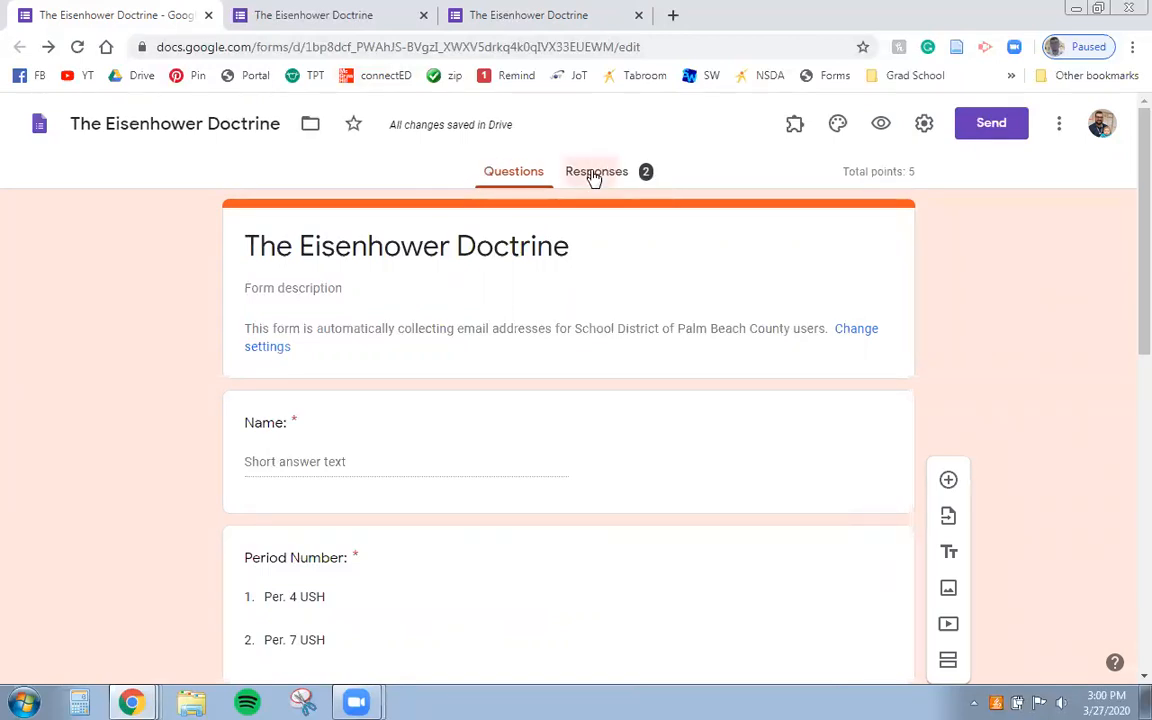
Open the summary of the quiz's collected responses.
{"action": "left_click", "coordinate": [594, 174]}
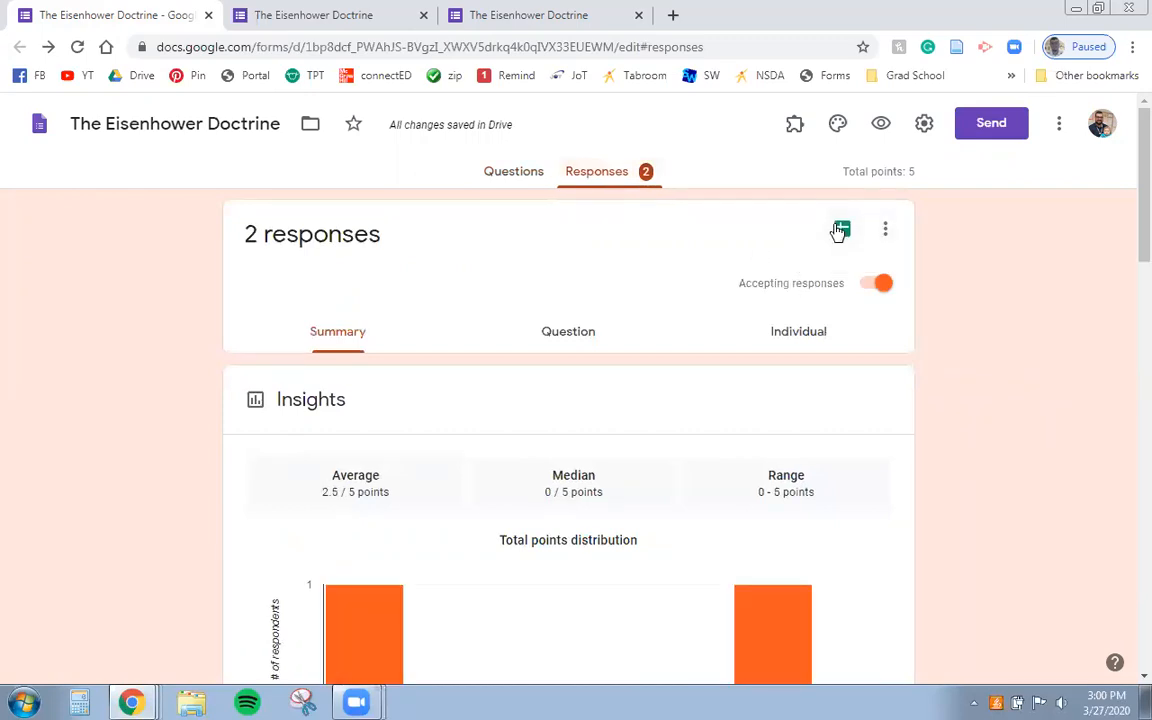